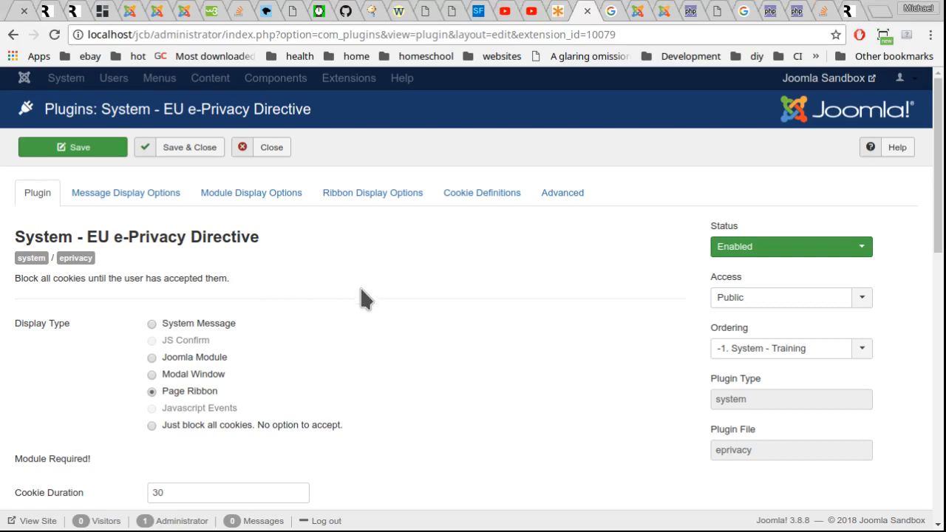
- Examine the Display Type and Cookie Duration settings of the System - EU e-Privacy Directive plugin
scroll(415, 303, down, 1)
scroll(414, 302, down, 2)
mouse_move(31, 258)
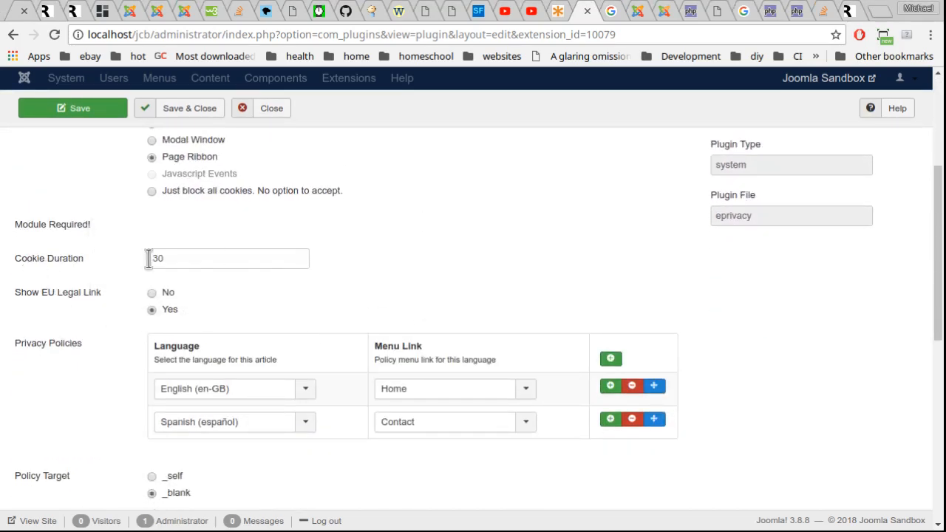
drag(170, 261, 78, 259)
click(603, 238)
mouse_move(59, 258)
double_click(207, 255)
click(554, 216)
drag(186, 258, 110, 253)
scroll(444, 232, up, 3)
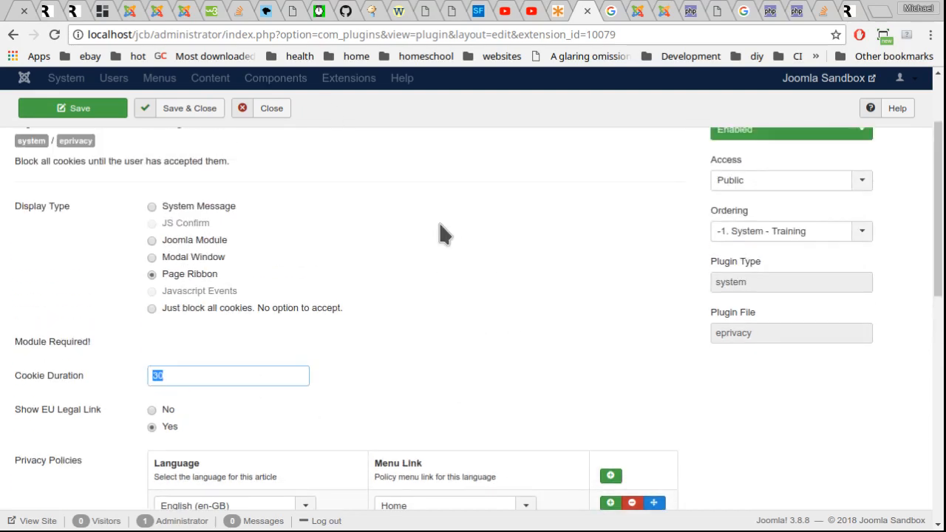
- Review the plugin's Privacy Policies languages and menu links, the Policy Target option and the Login Links table
scroll(444, 233, down, 5)
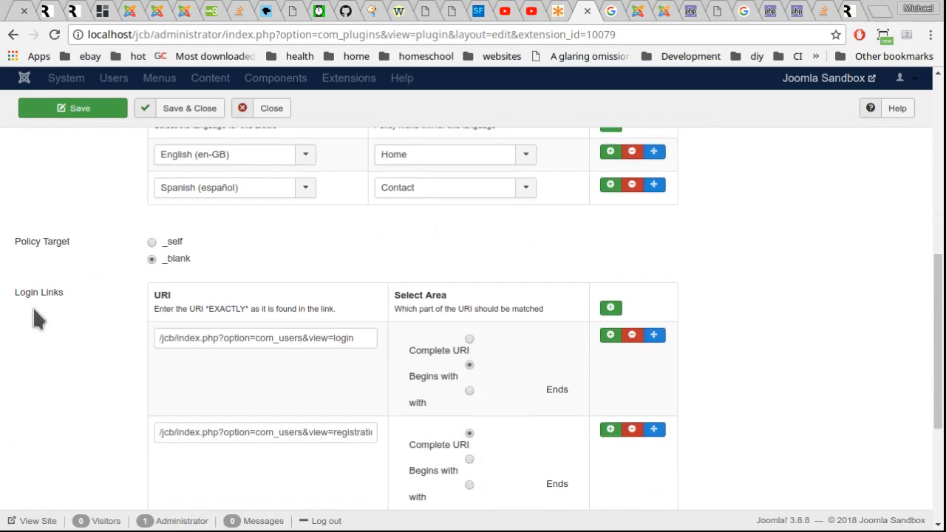
drag(14, 240, 56, 249)
click(51, 229)
scroll(266, 285, up, 1)
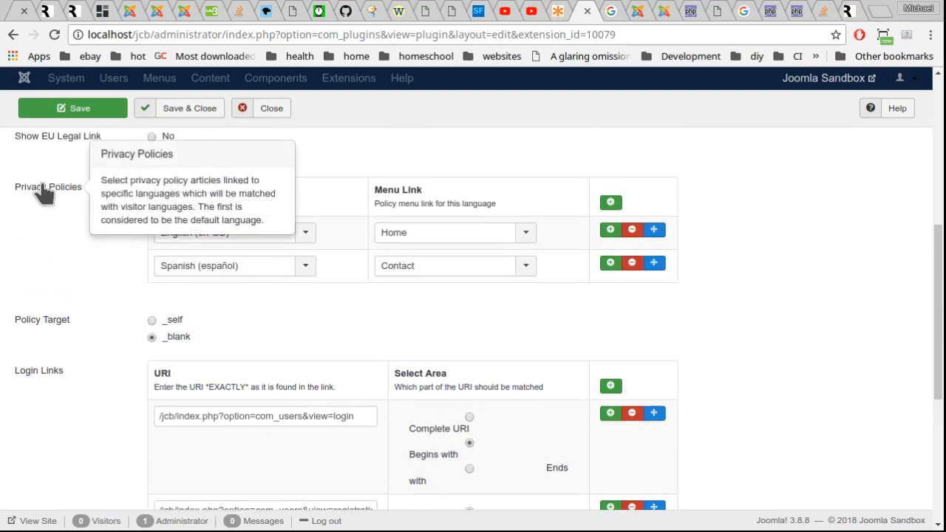
scroll(103, 351, down, 1)
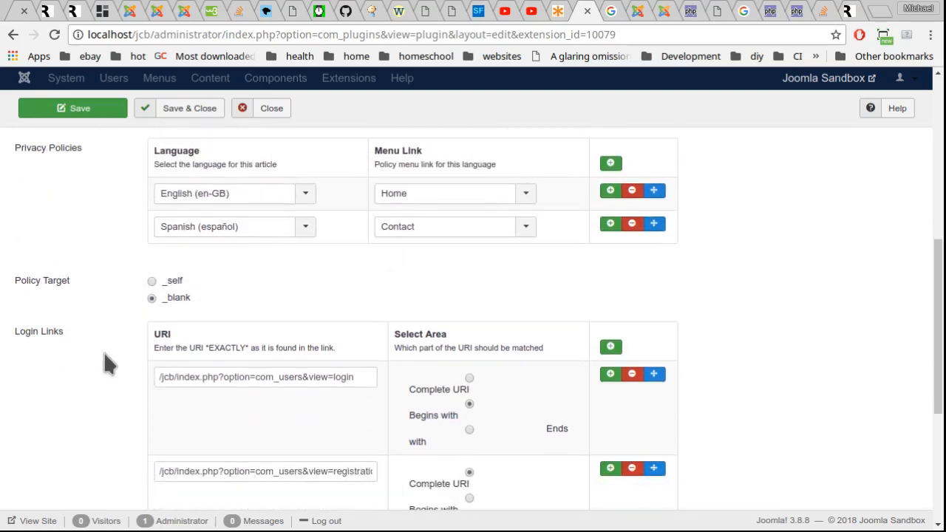
scroll(114, 331, up, 2)
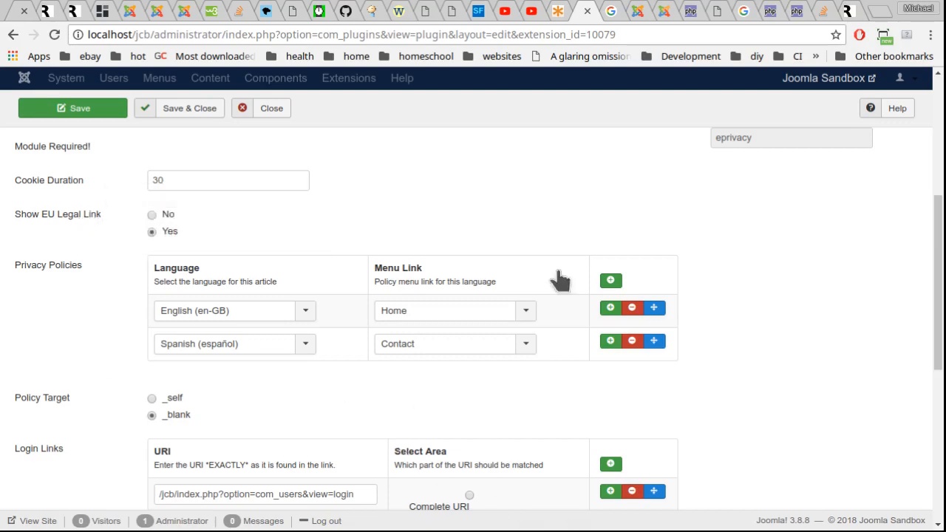
scroll(802, 222, down, 5)
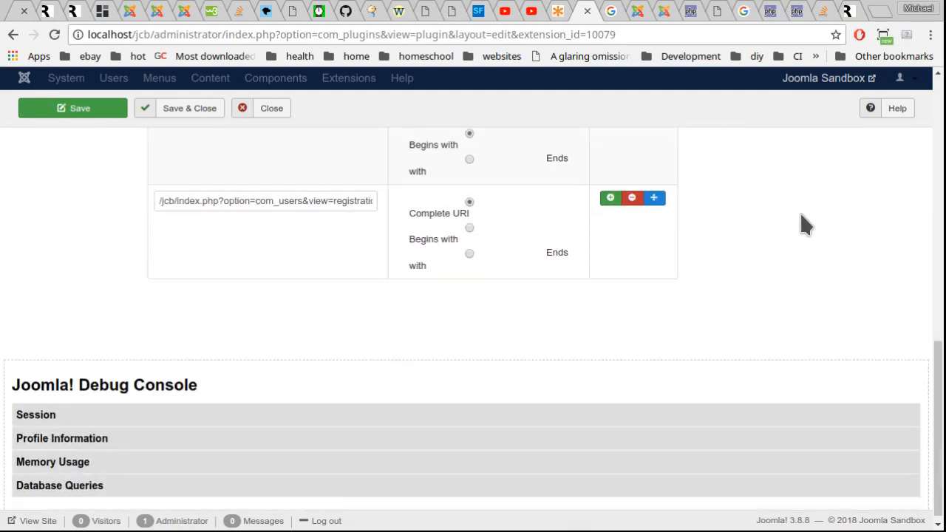
scroll(801, 216, up, 10)
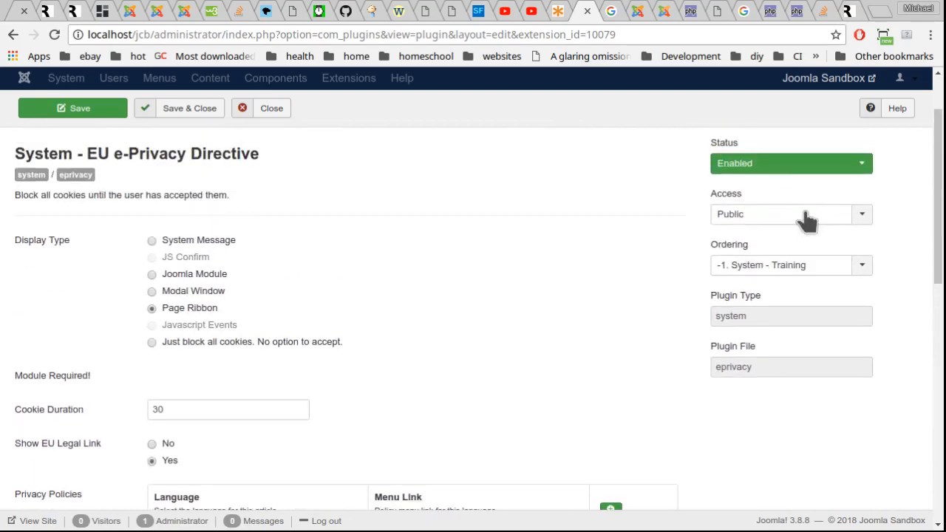
scroll(805, 213, up, 1)
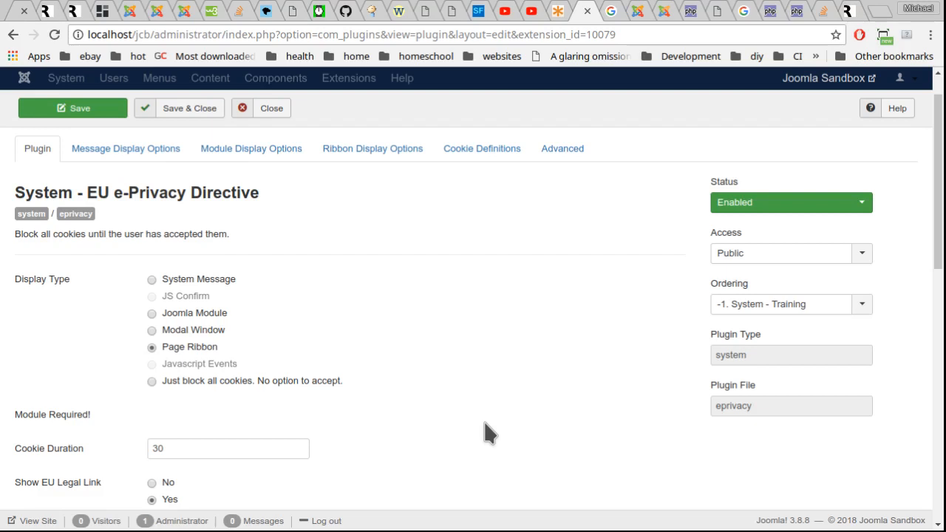
- Look over the full set of basic plugin settings again, focusing on the Login Links URIs and their matching areas
scroll(466, 371, down, 4)
scroll(433, 203, down, 4)
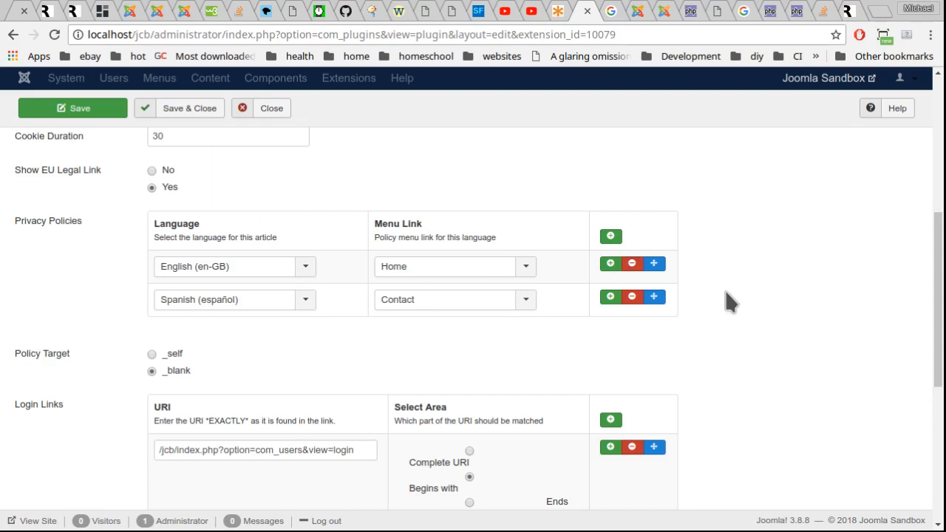
scroll(679, 292, down, 4)
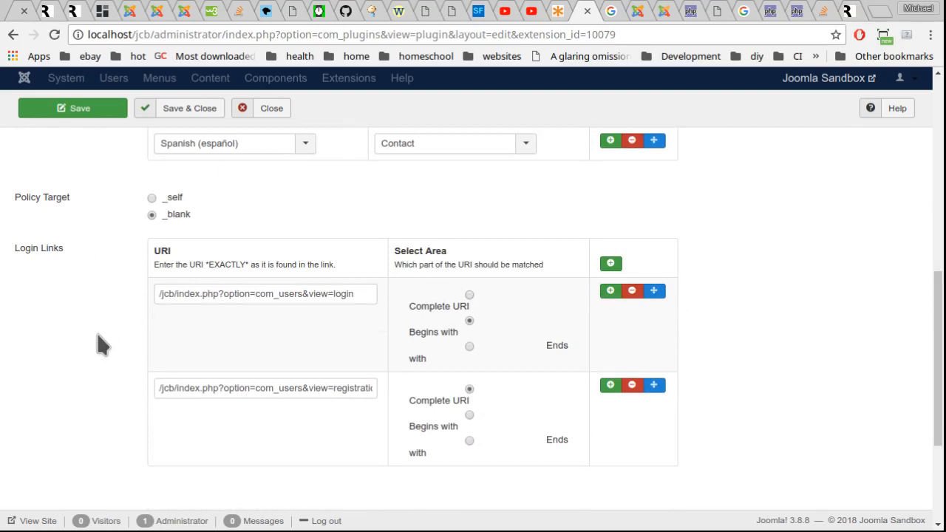
scroll(184, 332, up, 6)
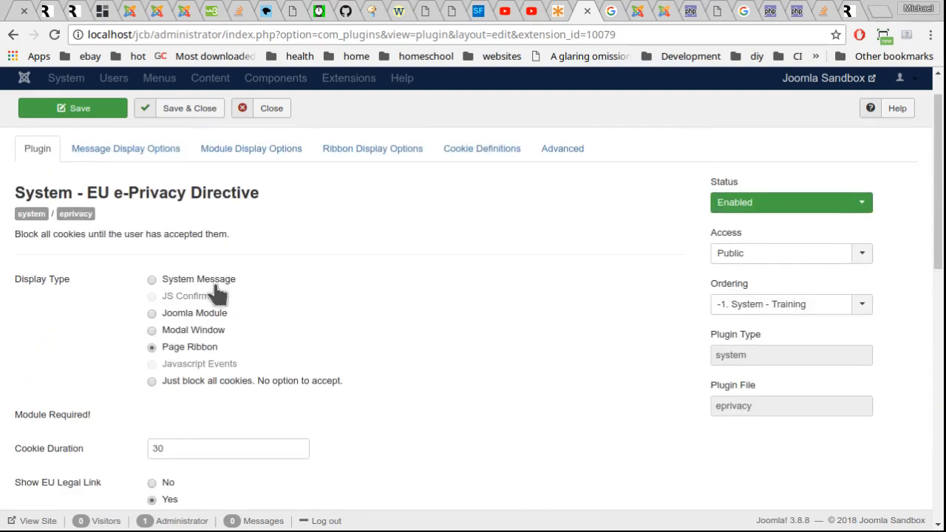
scroll(713, 329, down, 7)
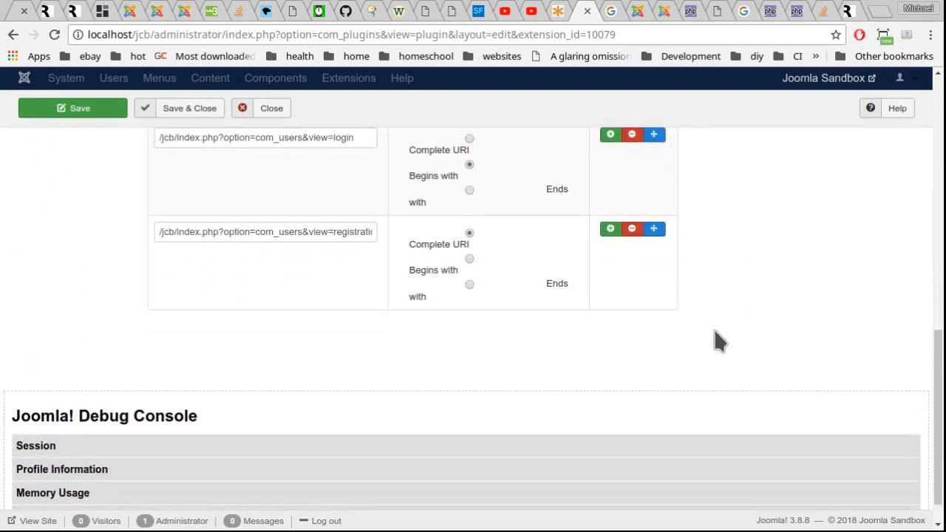
scroll(716, 333, up, 1)
scroll(715, 328, up, 1)
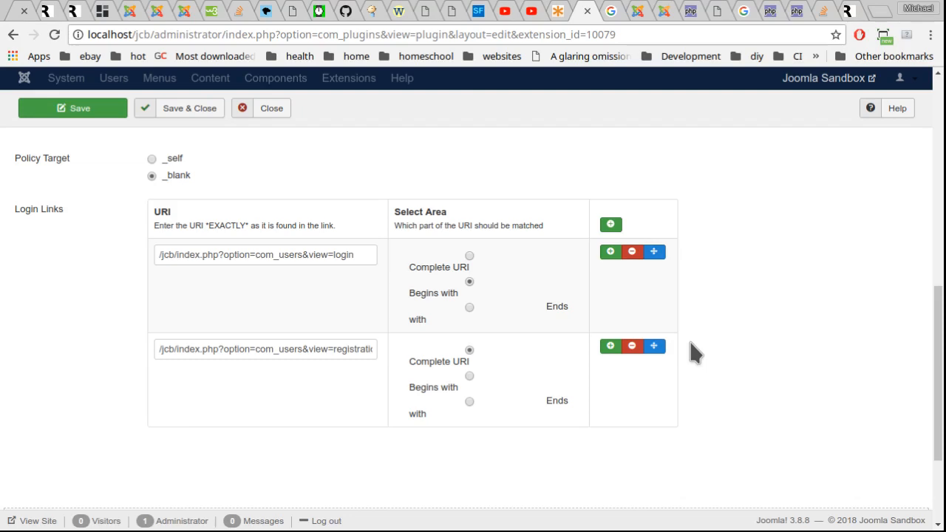
scroll(369, 342, up, 5)
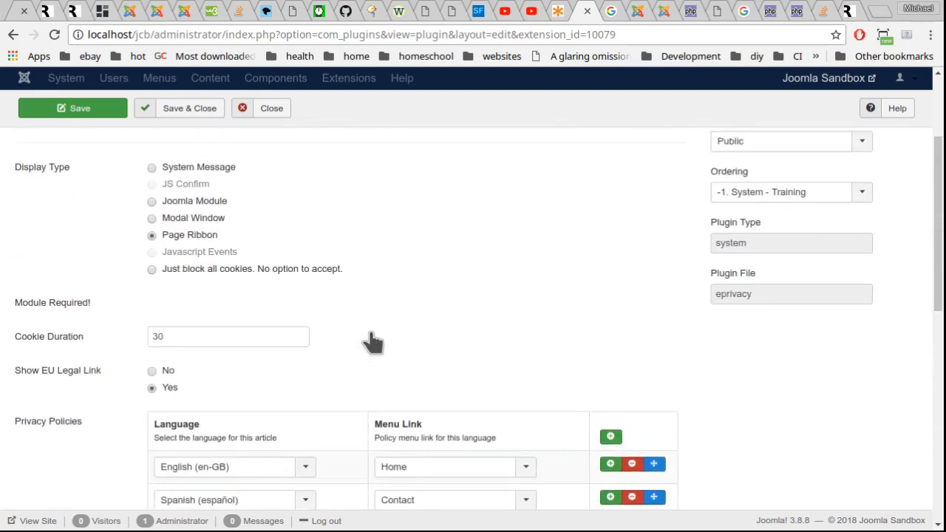
scroll(371, 336, up, 2)
scroll(660, 331, down, 10)
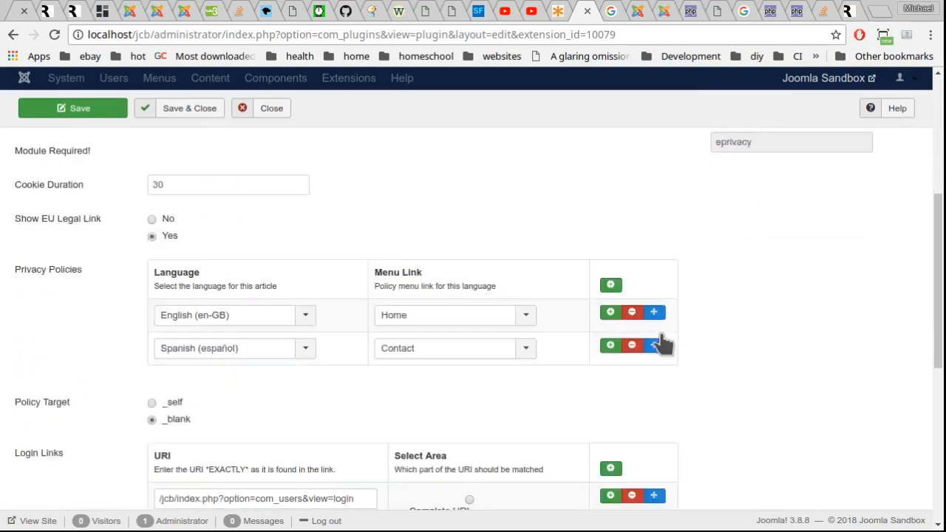
scroll(662, 343, down, 2)
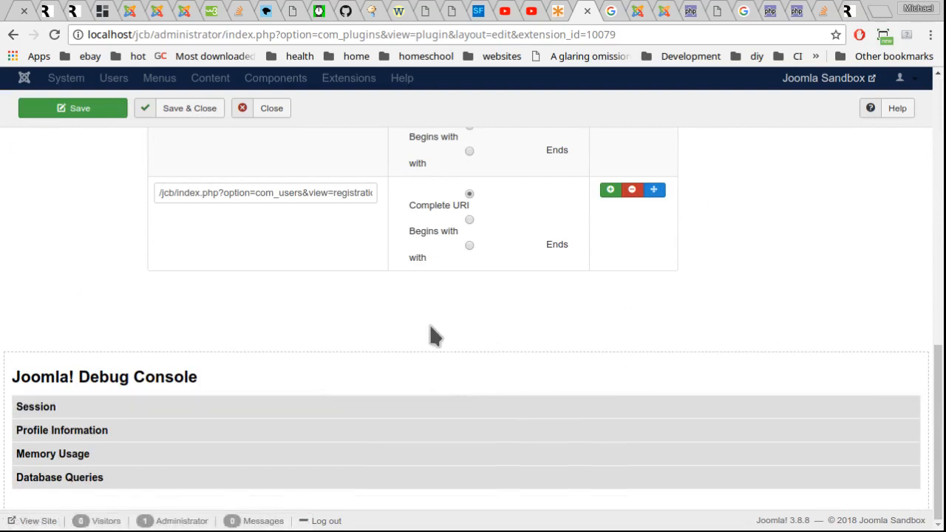
scroll(298, 237, up, 2)
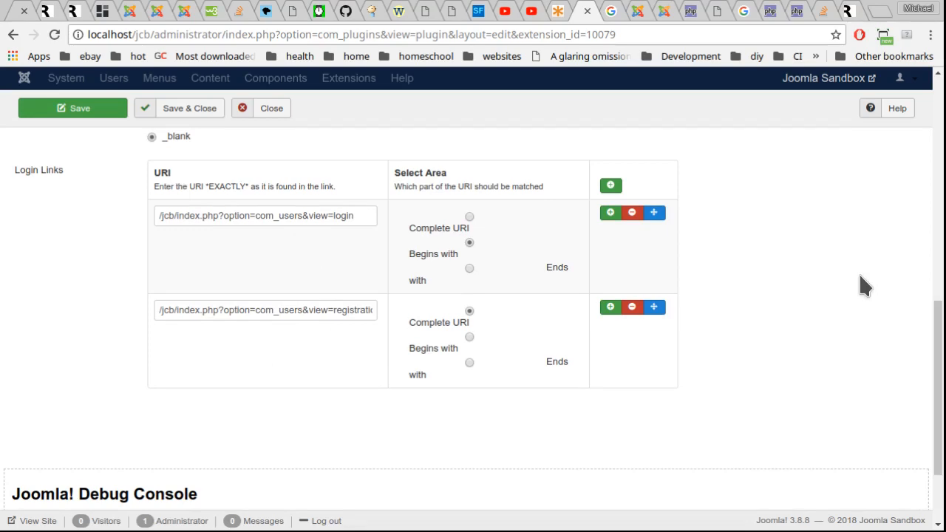
scroll(759, 279, up, 10)
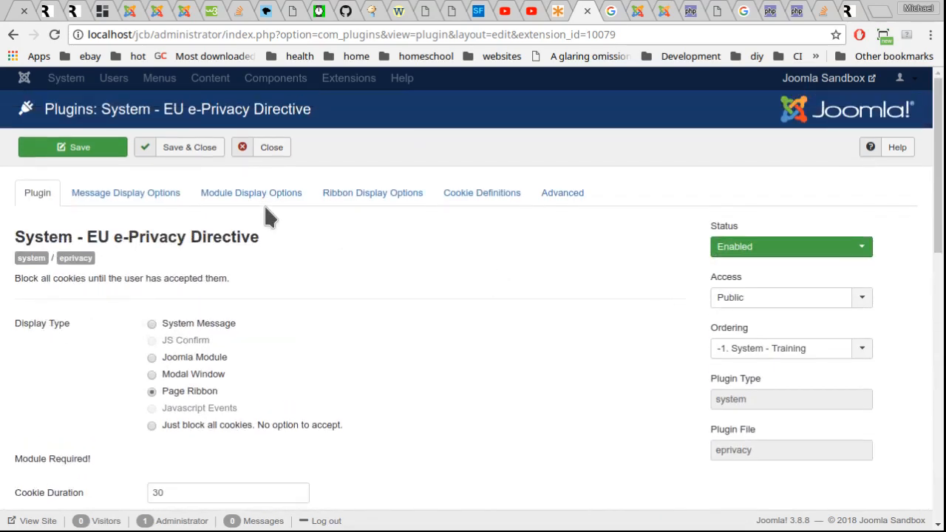
- Review the message, module and ribbon display options, the cookie definitions and the advanced settings
click(127, 190)
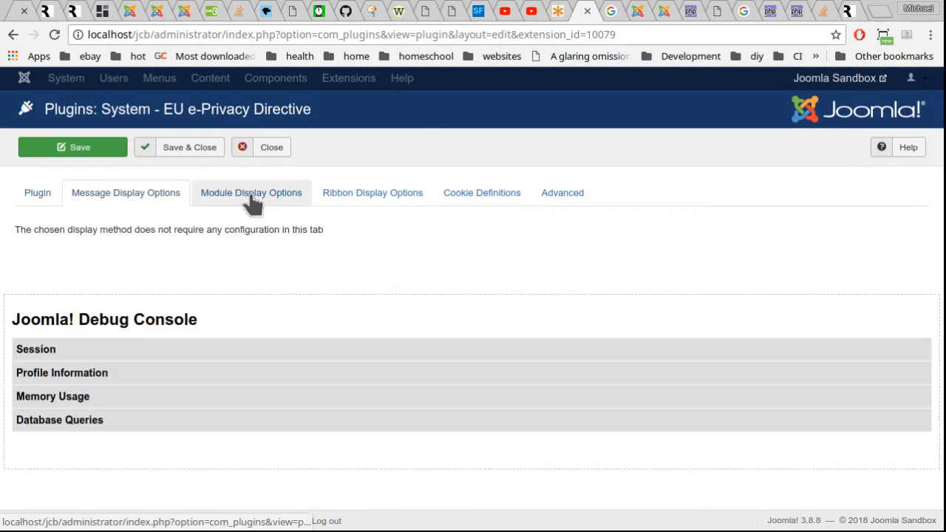
click(251, 190)
click(354, 187)
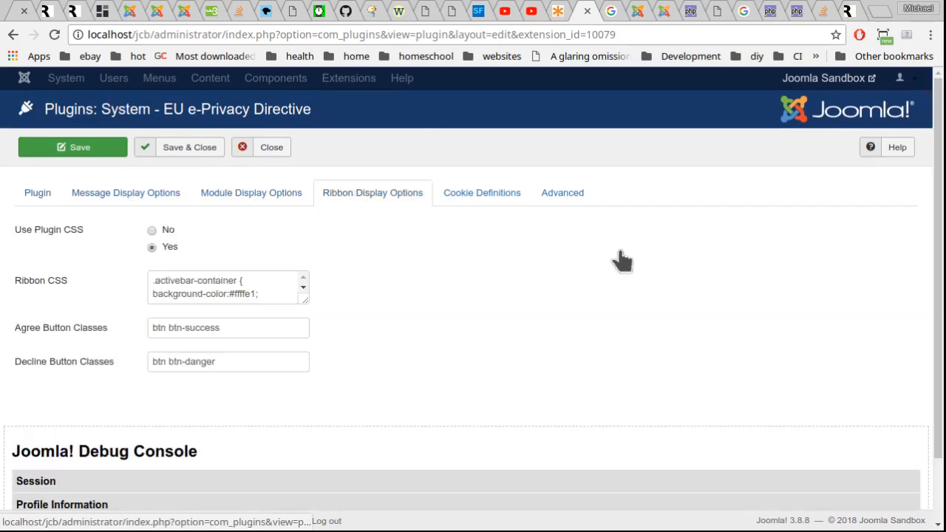
click(462, 189)
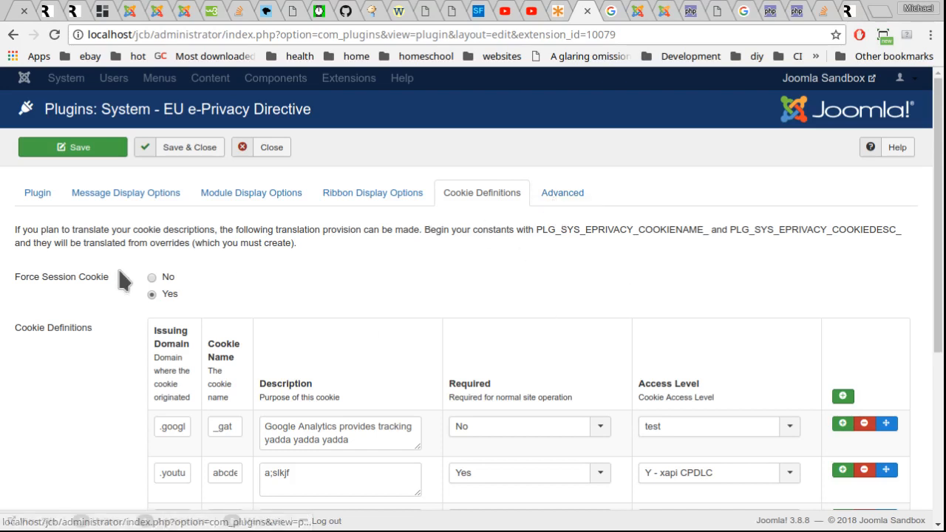
click(550, 185)
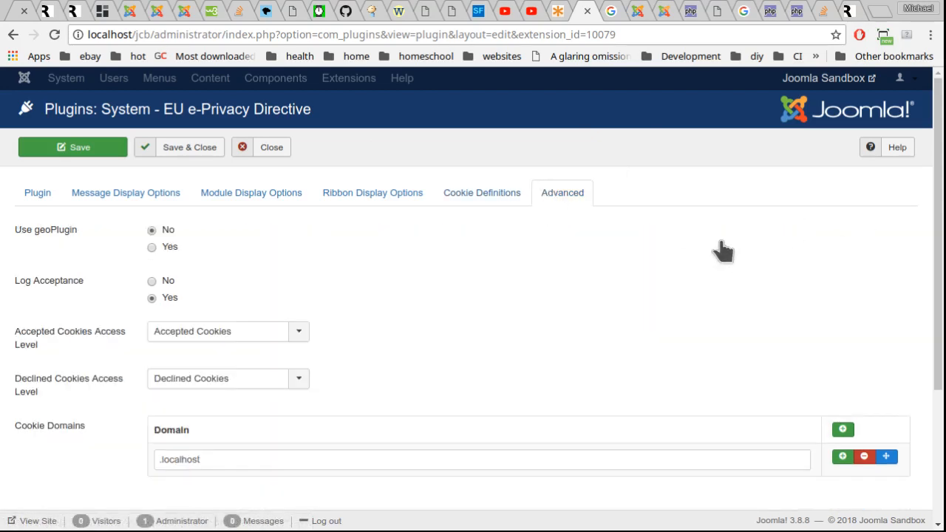
click(477, 190)
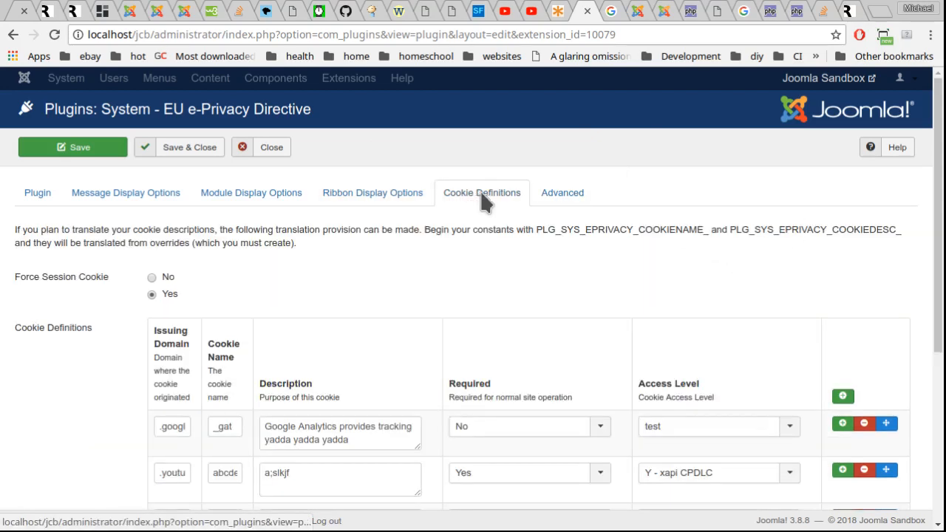
click(571, 194)
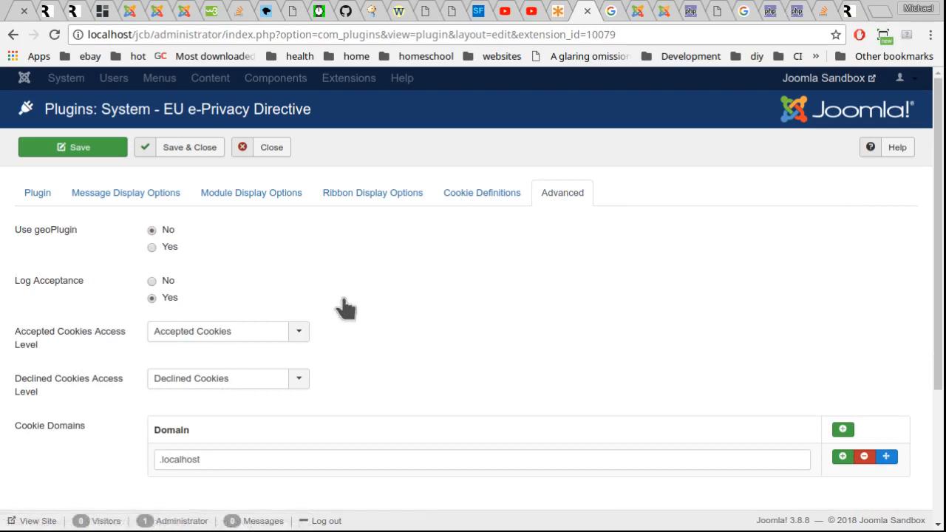
- Try setting Use geoPlugin to Yes and return it to No
mouse_move(44, 231)
click(172, 247)
click(152, 230)
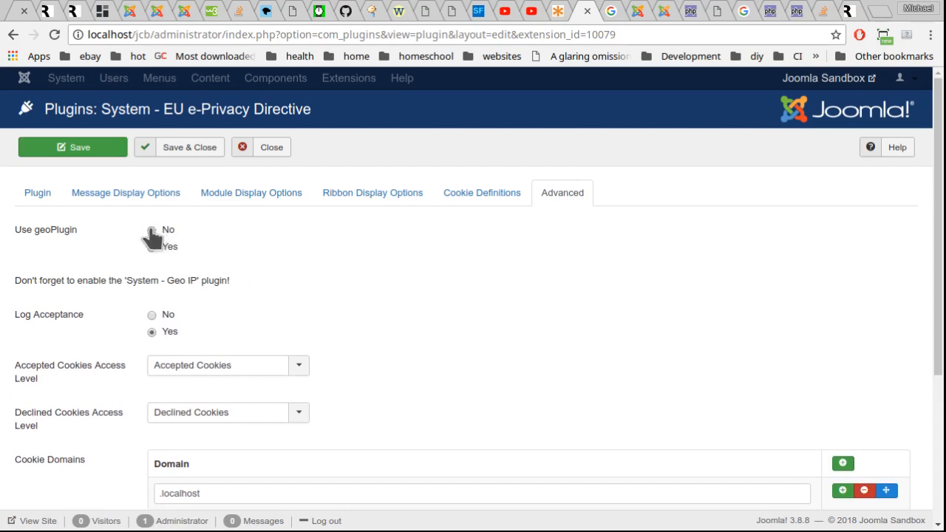
- Close the e-Privacy plugin without saving, search the plugins for "geo" and open System - Geo IP
click(280, 147)
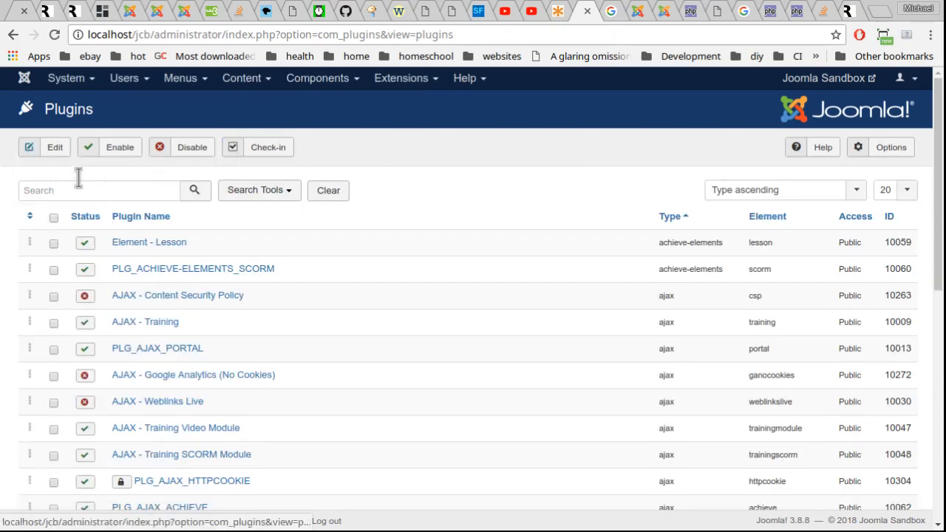
click(74, 186)
text(geo)
key(Return)
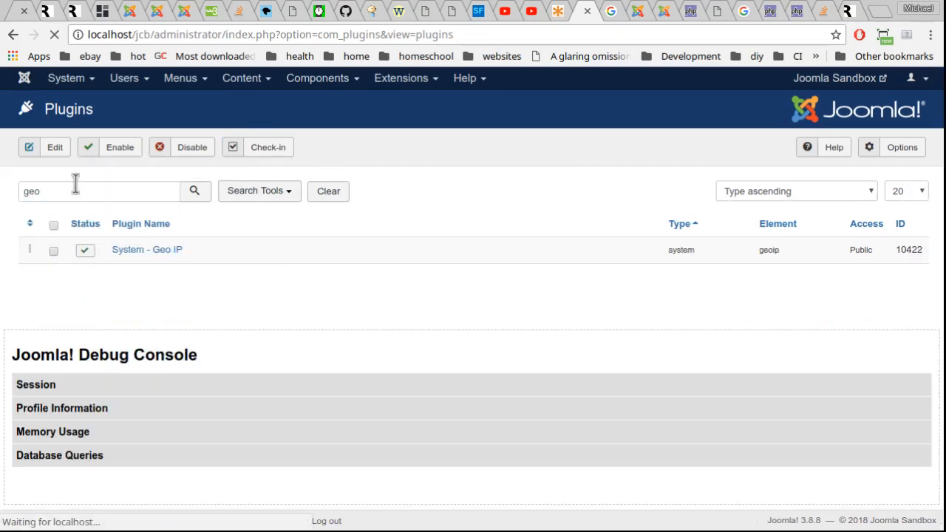
click(155, 244)
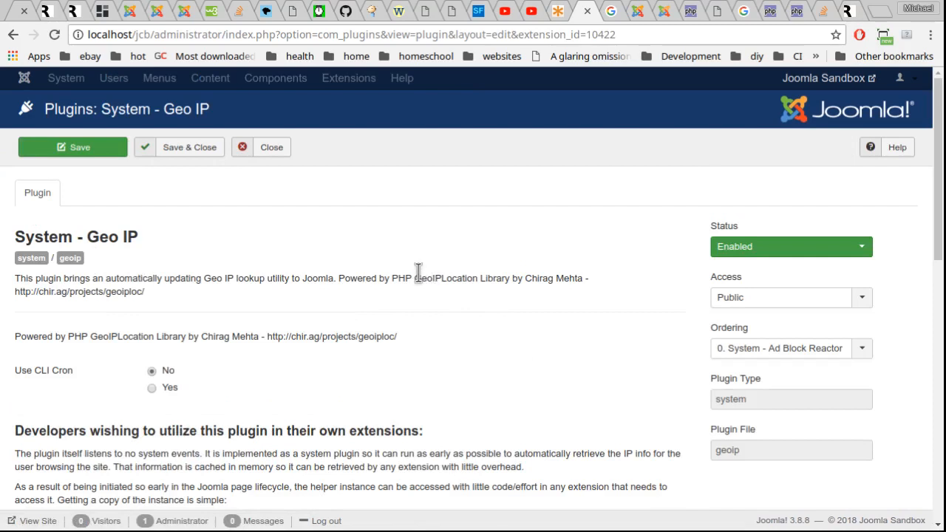
- Read the Geo IP plugin's description, its GeoIPLocation library credit and the notes for developers
drag(416, 278, 497, 297)
click(511, 278)
drag(526, 278, 585, 284)
click(591, 288)
scroll(584, 222, down, 2)
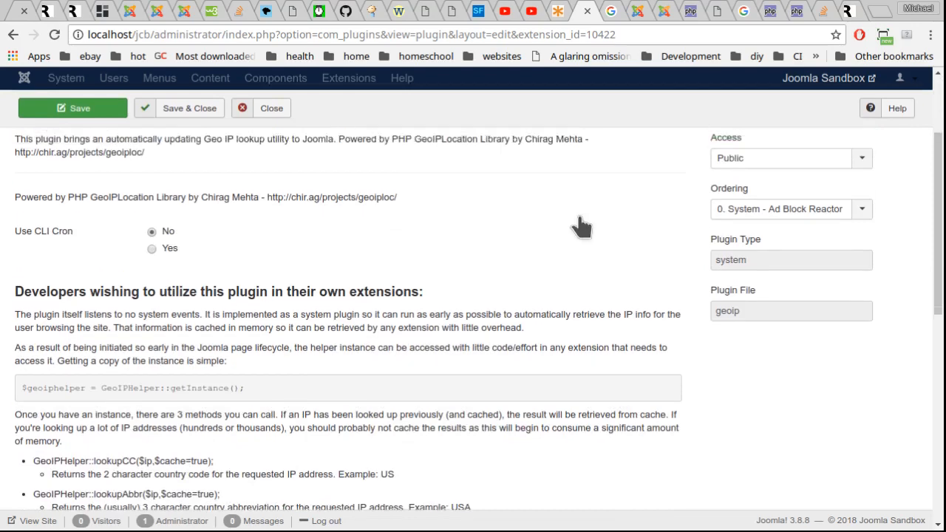
scroll(581, 222, up, 2)
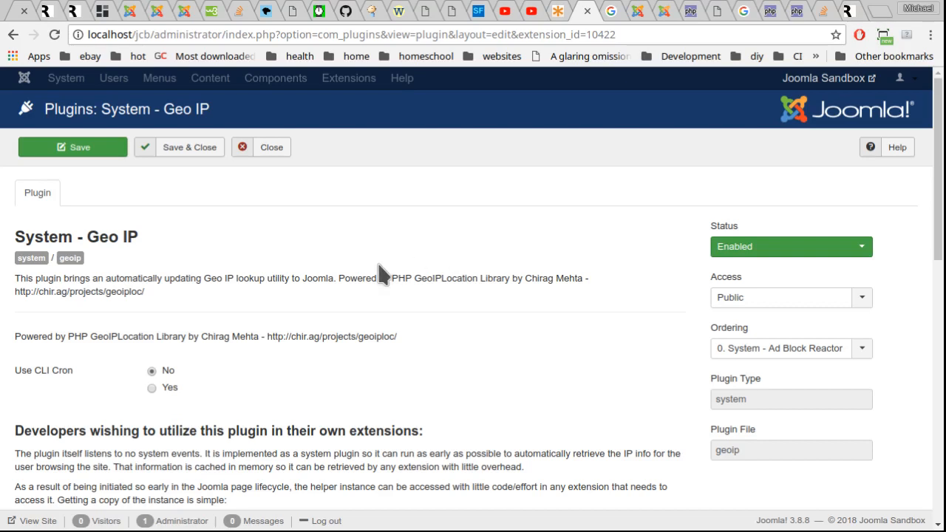
- Check the help text of the Use CLI Cron option and the GeoIPLocation library it concerns
double_click(442, 278)
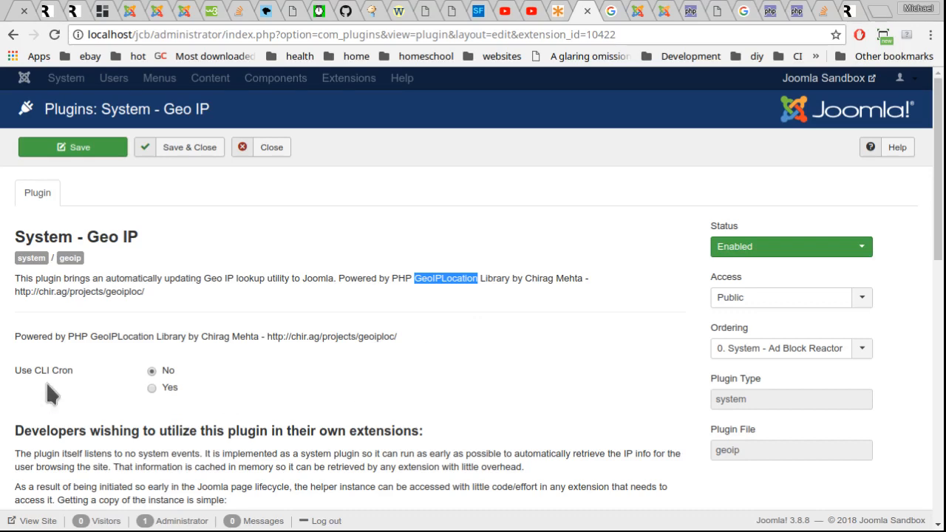
mouse_move(12, 372)
mouse_down()
mouse_move(72, 373)
mouse_move(28, 371)
mouse_up()
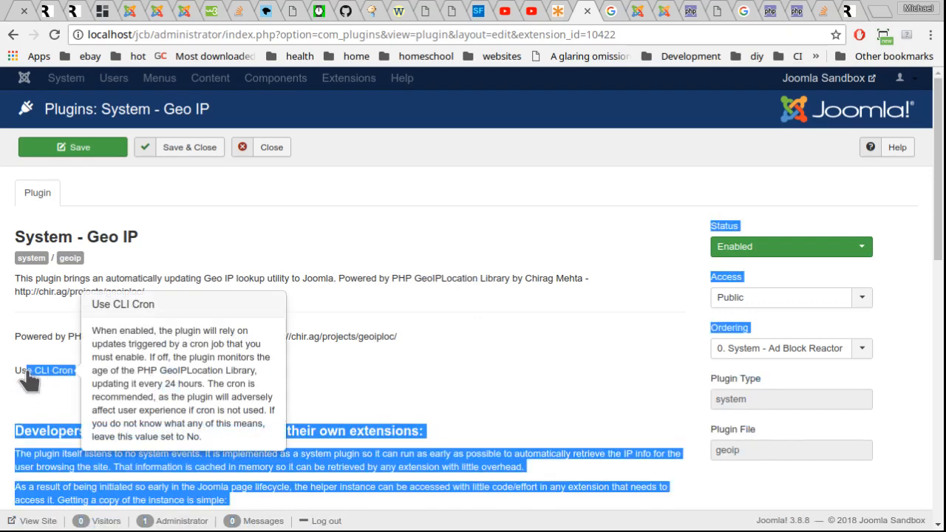
click(581, 310)
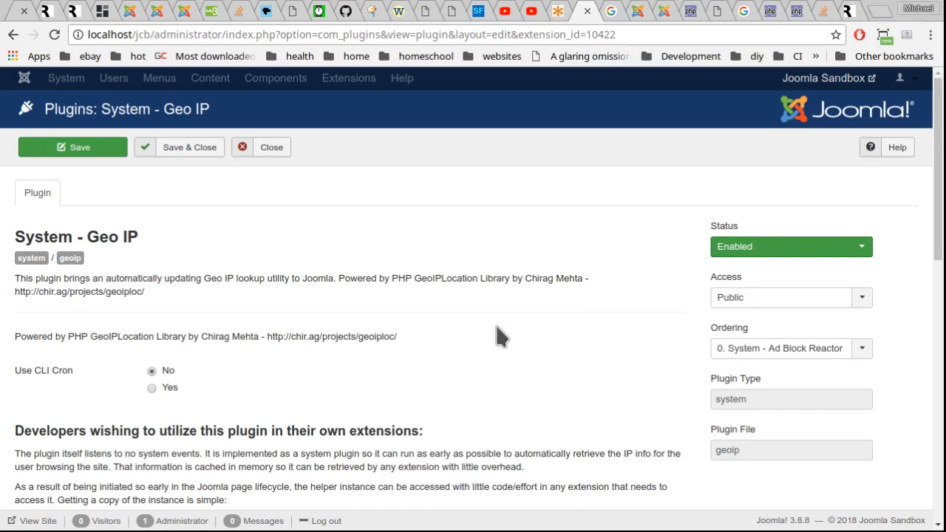
mouse_move(45, 369)
double_click(437, 278)
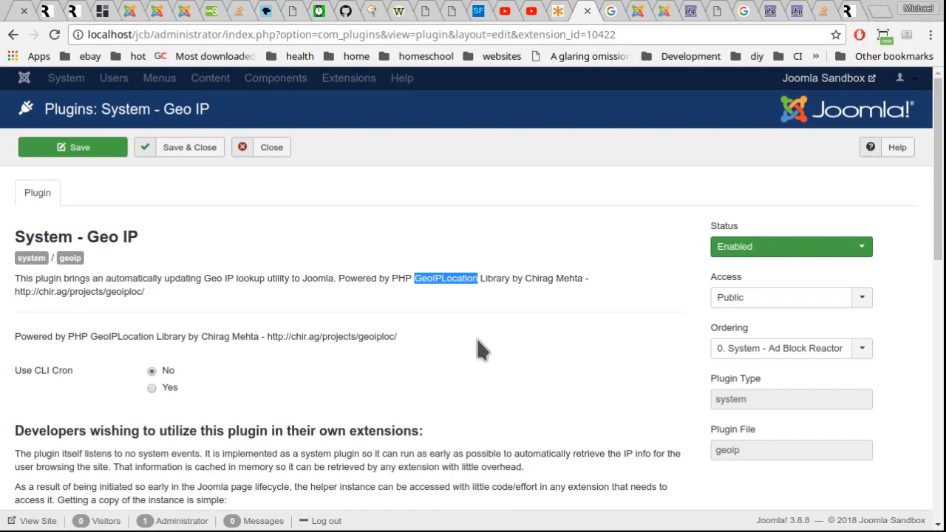
- Read the Geo IP plugin's library credit, the developer lookup methods with their code examples and the Daily Updates notes
triple_click(448, 278)
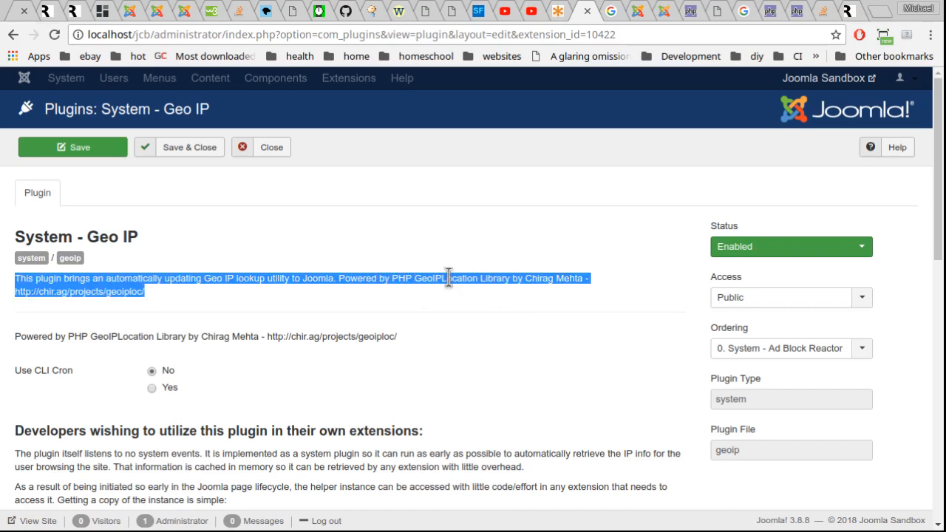
double_click(449, 279)
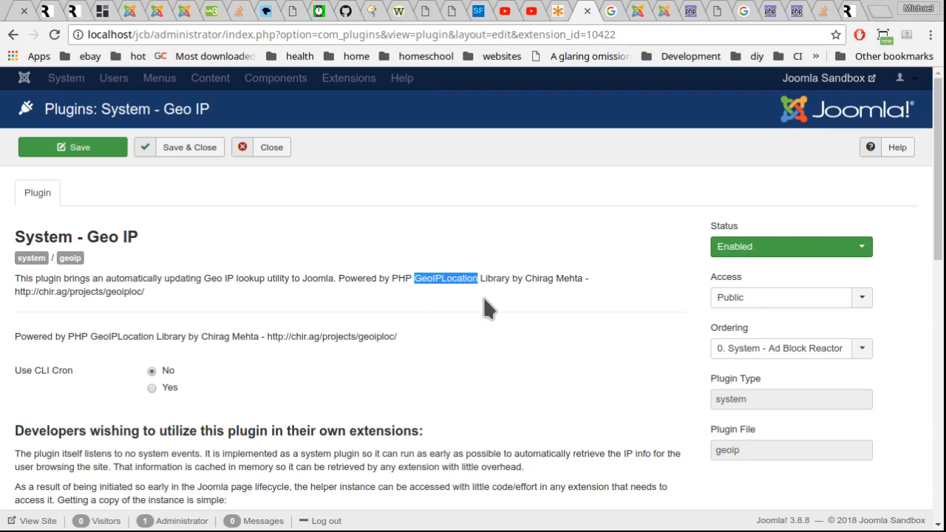
double_click(538, 278)
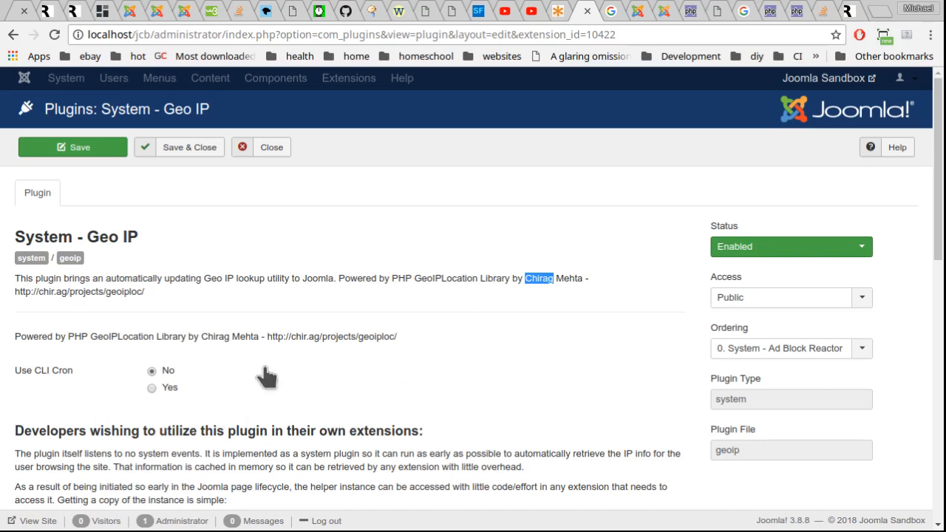
scroll(343, 339, down, 2)
scroll(343, 337, up, 2)
scroll(501, 291, down, 3)
scroll(503, 295, down, 5)
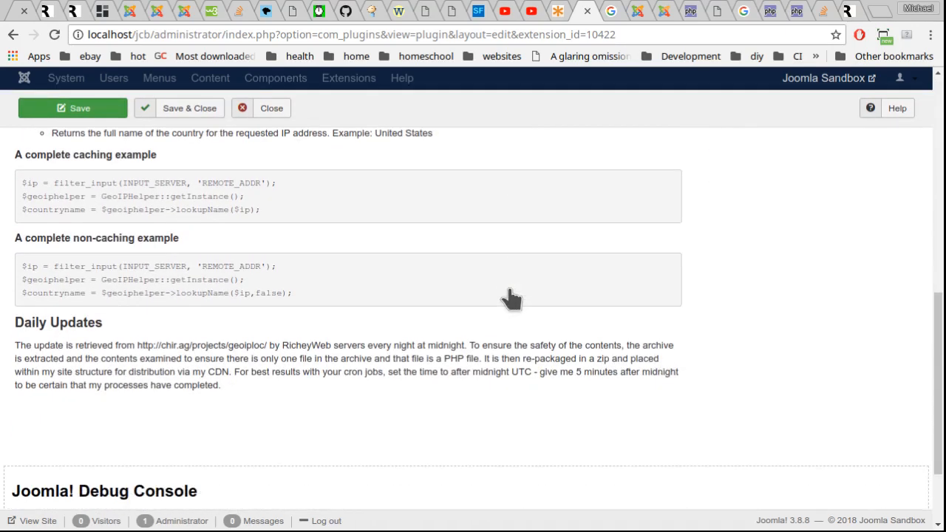
scroll(495, 299, up, 1)
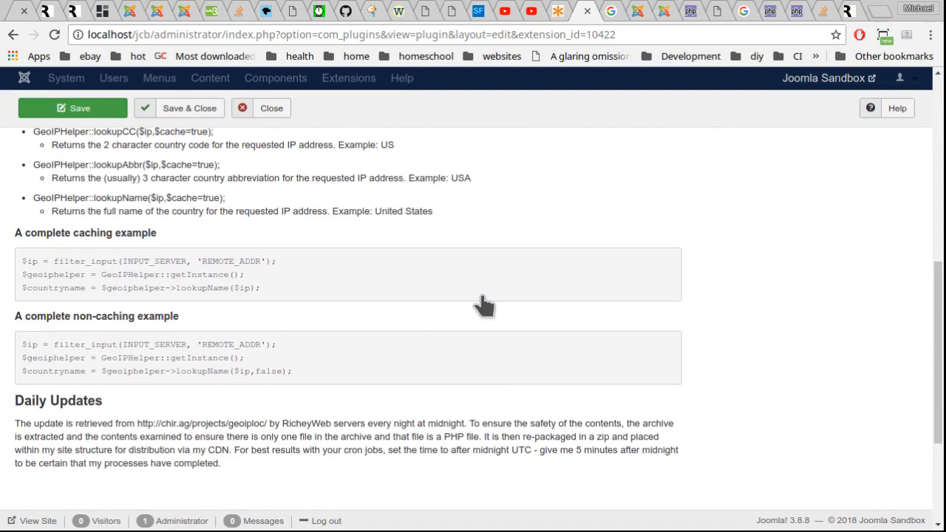
scroll(482, 302, up, 2)
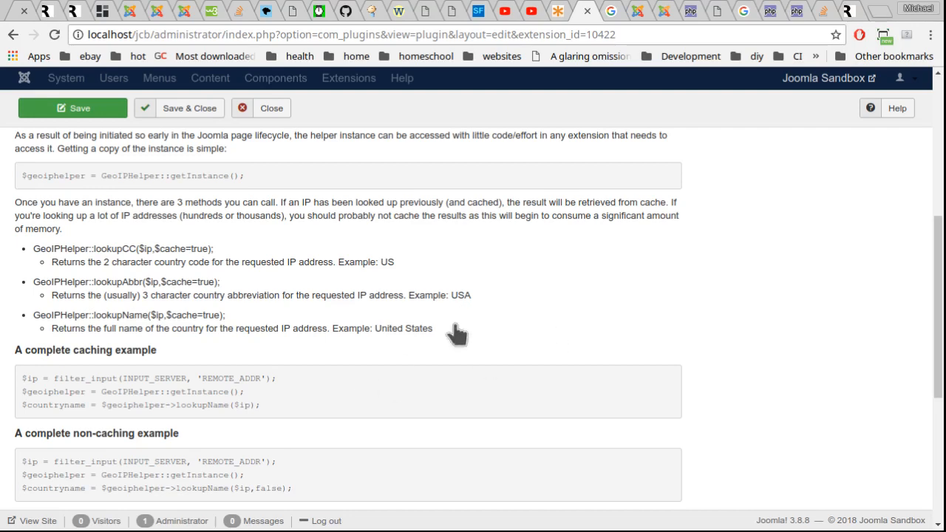
scroll(378, 326, down, 2)
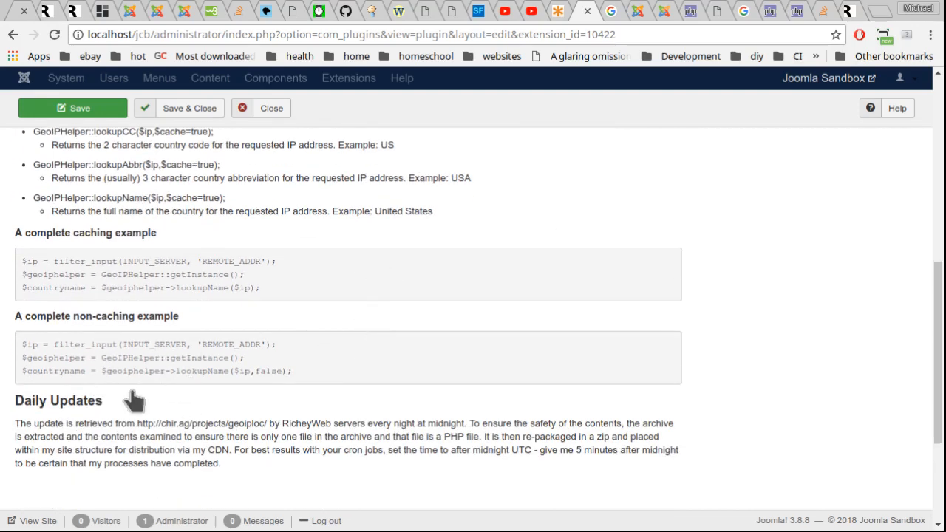
scroll(367, 329, up, 8)
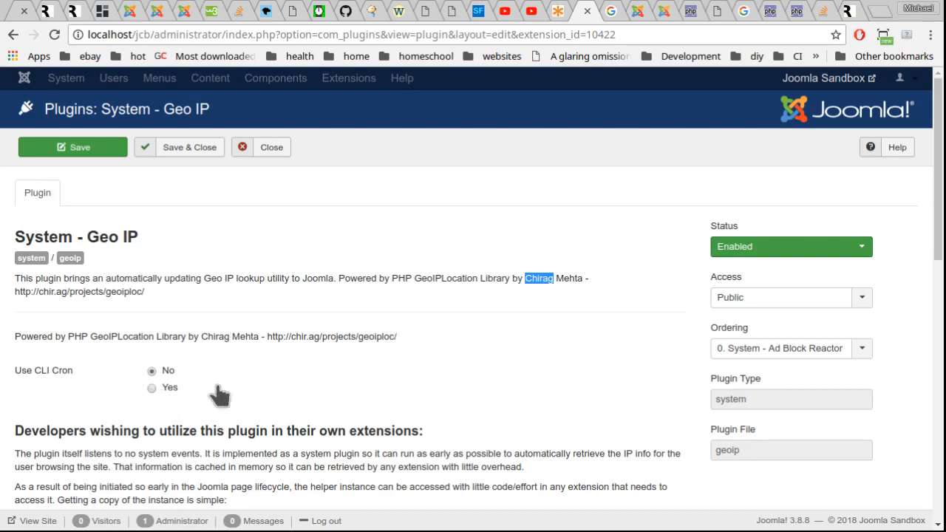
- Close the Geo IP plugin without saving, search the plugins for "privacy" and open System - EU e-Privacy Directive
click(280, 150)
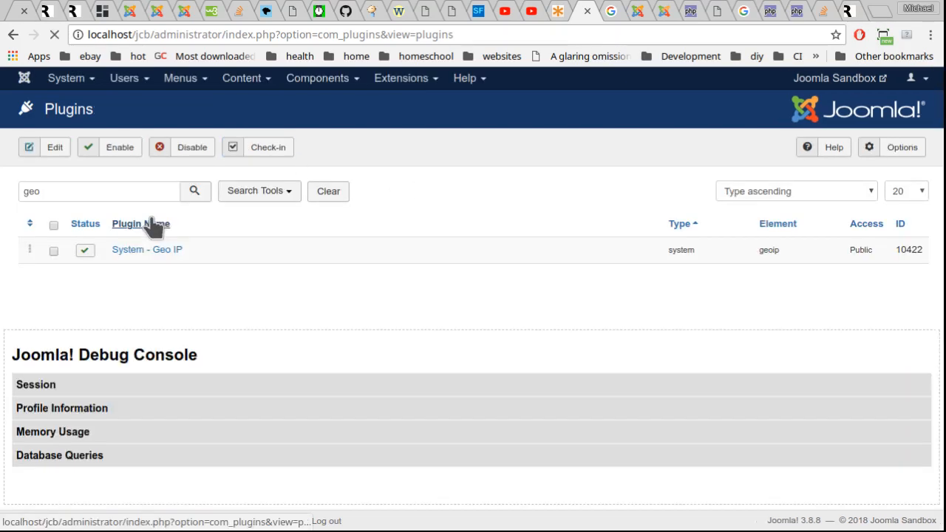
double_click(84, 194)
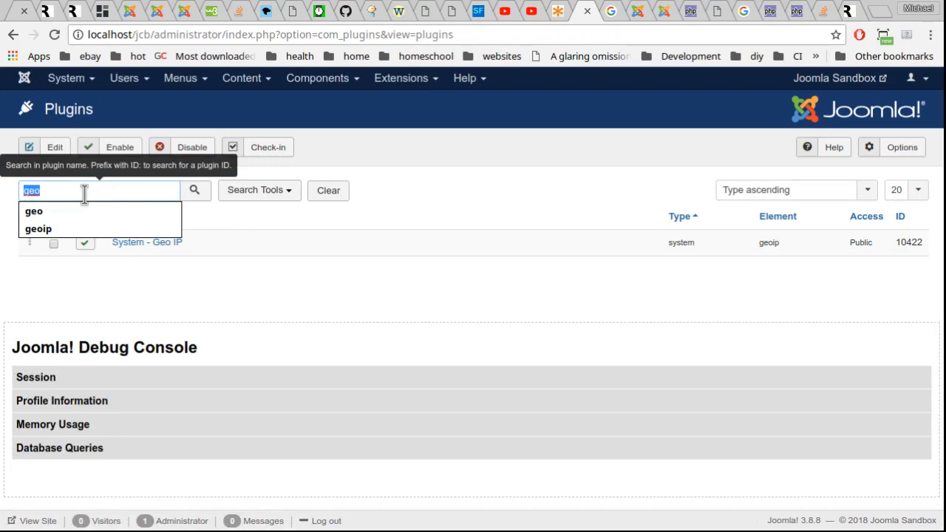
text(privacy)
key(Return)
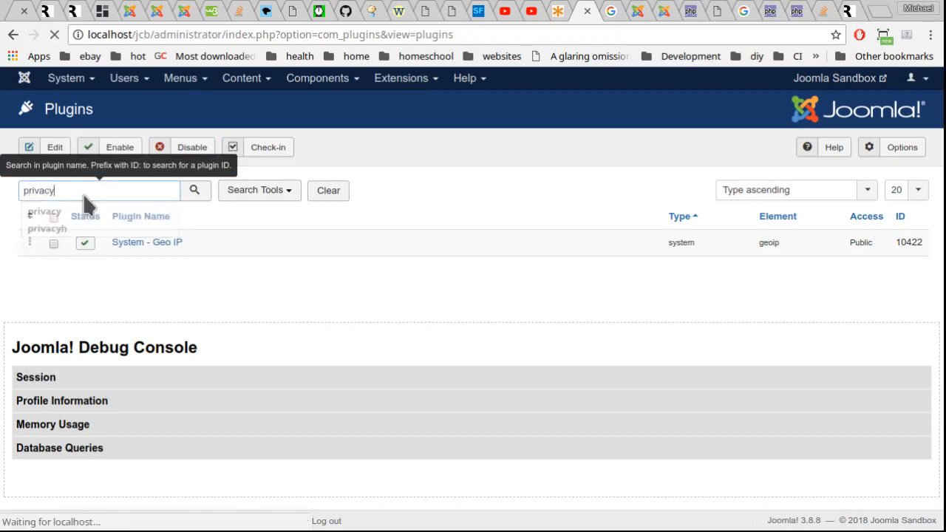
click(154, 272)
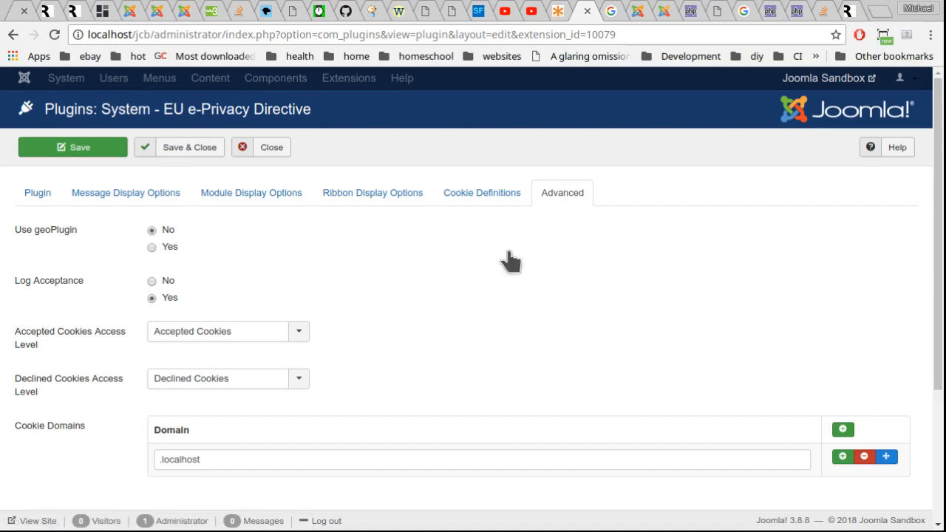
- Look over the e-Privacy plugin's message display options, general settings and cookie definitions
click(144, 193)
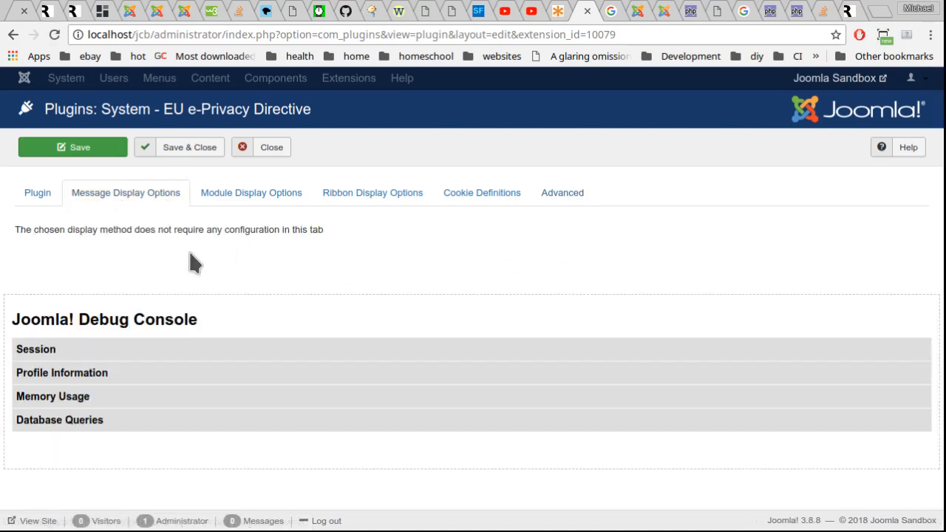
click(38, 193)
click(455, 195)
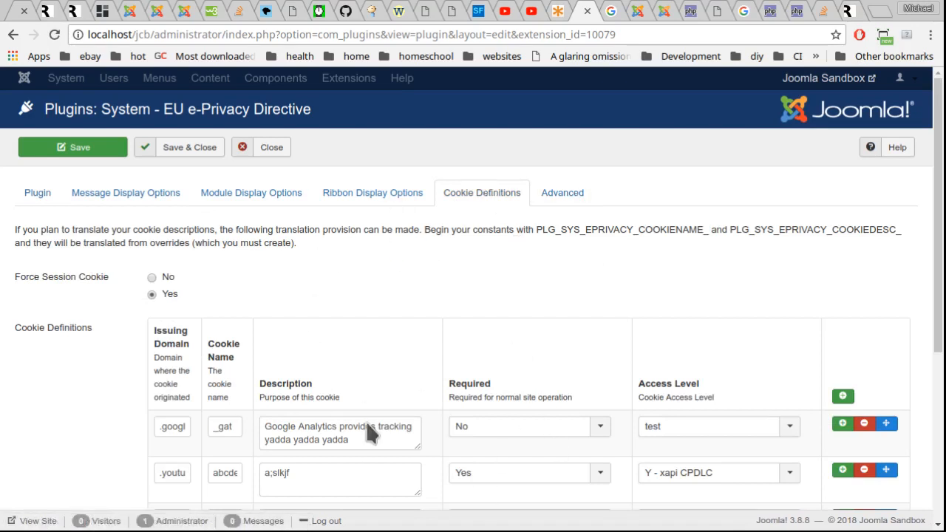
- Try the Modal Window display type in the plugin's general settings and return it to Page Ribbon
click(38, 190)
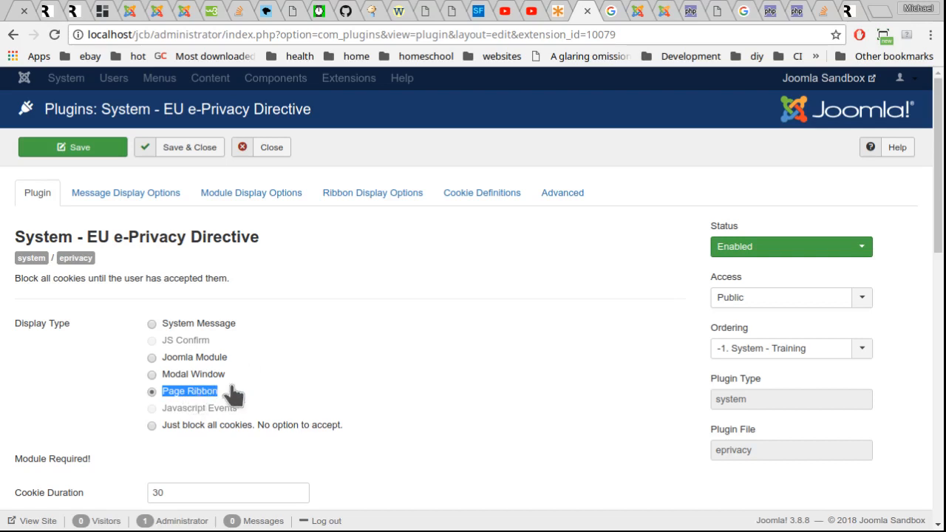
triple_click(205, 392)
triple_click(209, 378)
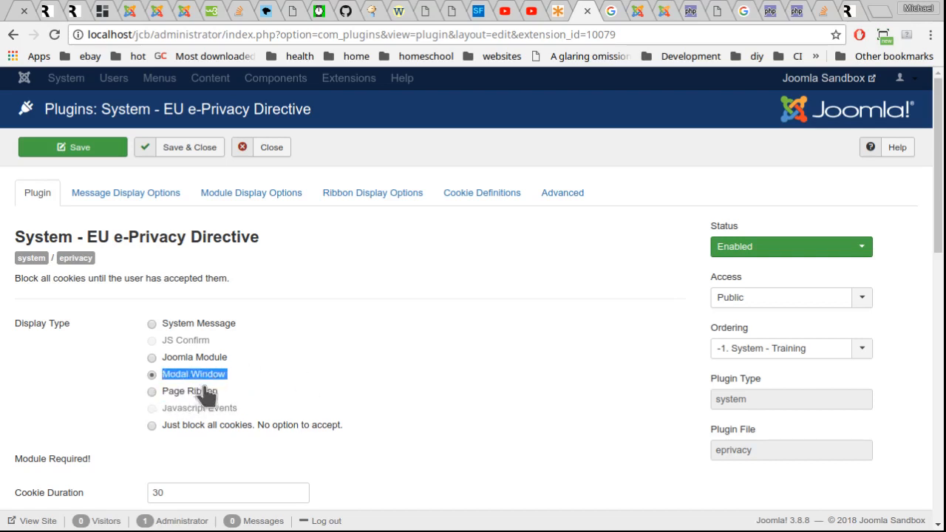
click(205, 388)
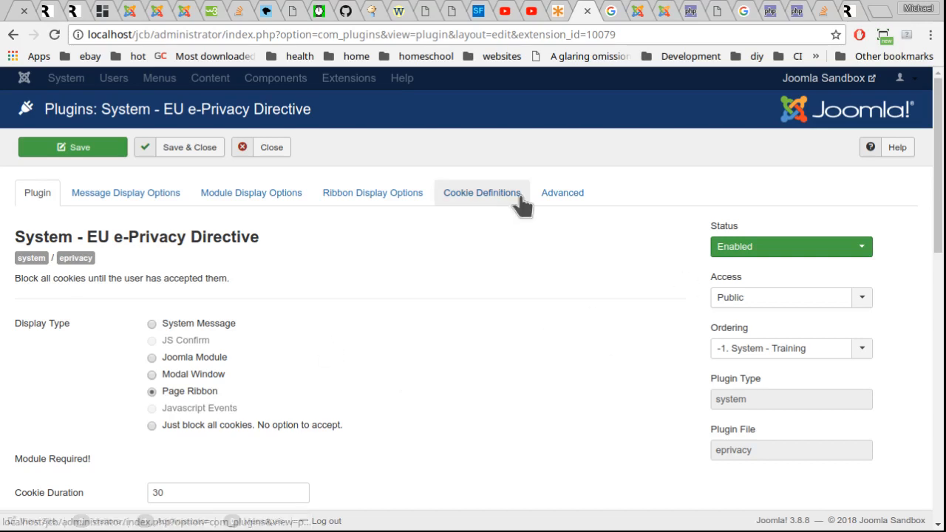
- Review the cookie definitions, glance at the Joomla Sandbox front end in the private window and check the advanced settings
click(498, 193)
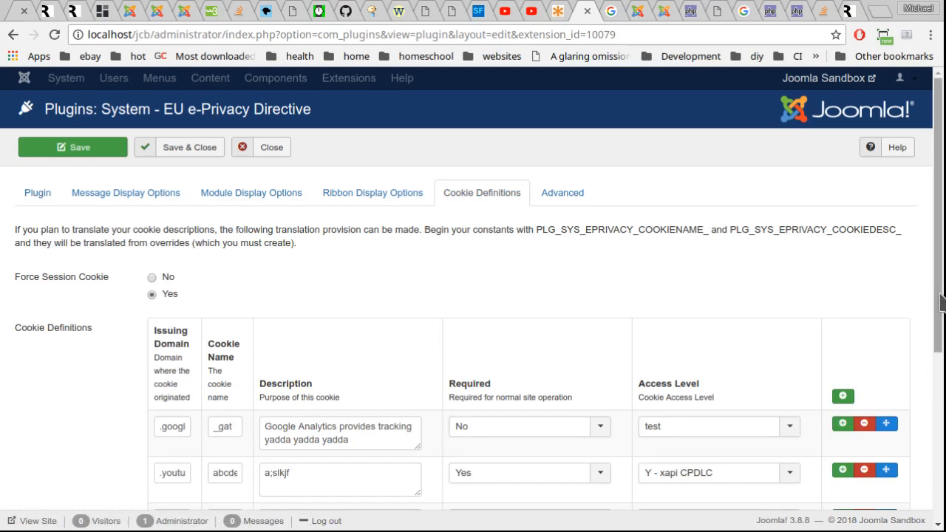
mouse_move(939, 303)
mouse_down()
mouse_move(935, 476)
mouse_move(932, 295)
mouse_up()
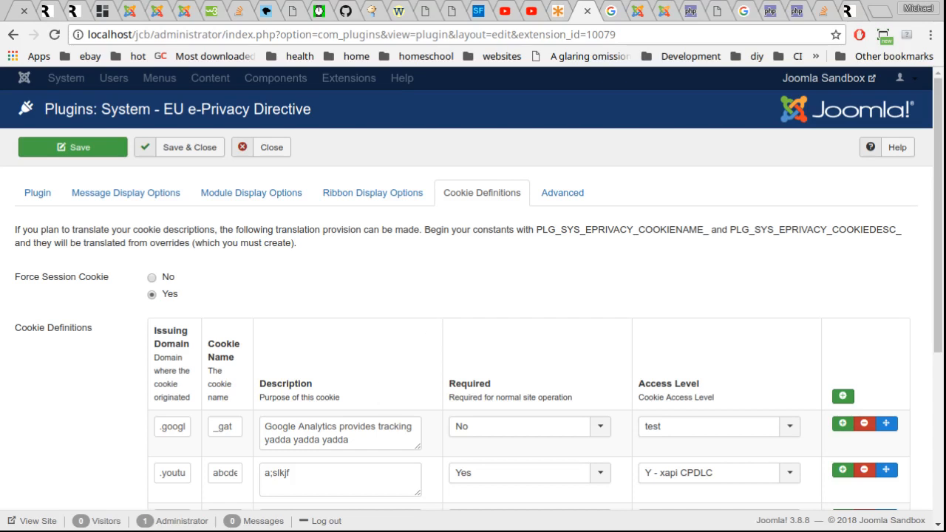
key(alt+Tab)
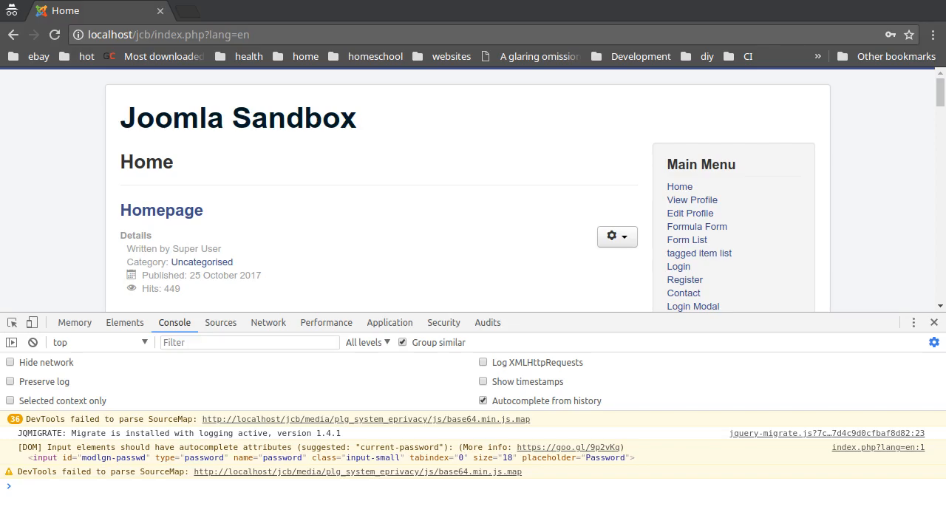
key(alt+Tab)
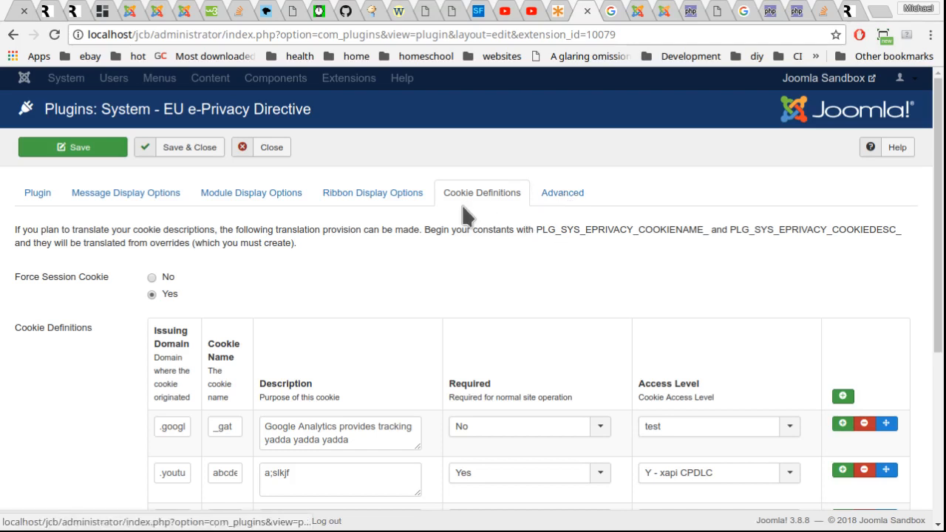
click(555, 194)
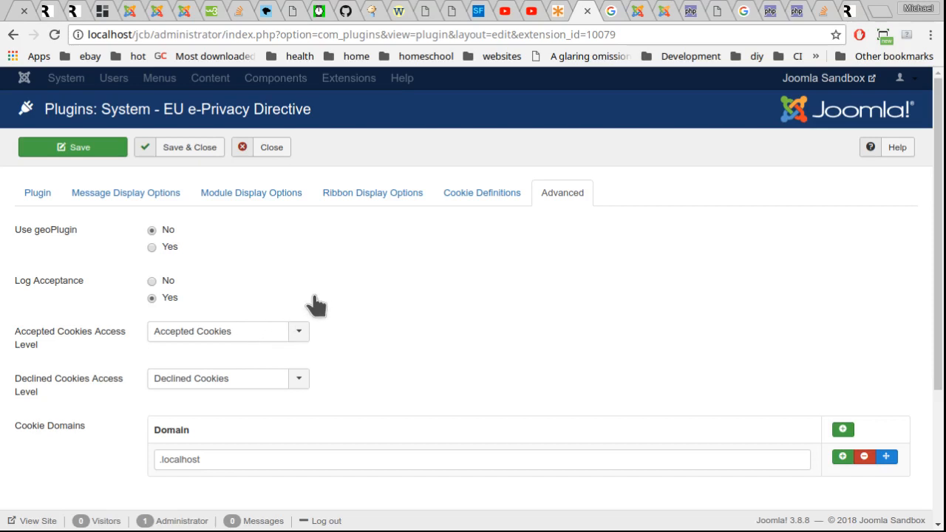
- Set Force Session Cookie to No in the cookie definition settings and save the plugin
click(490, 192)
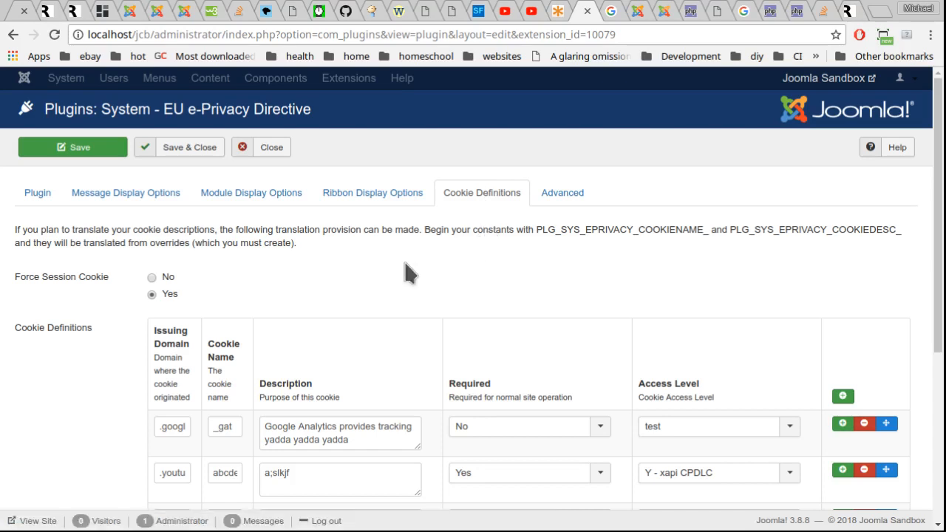
scroll(60, 403, down, 2)
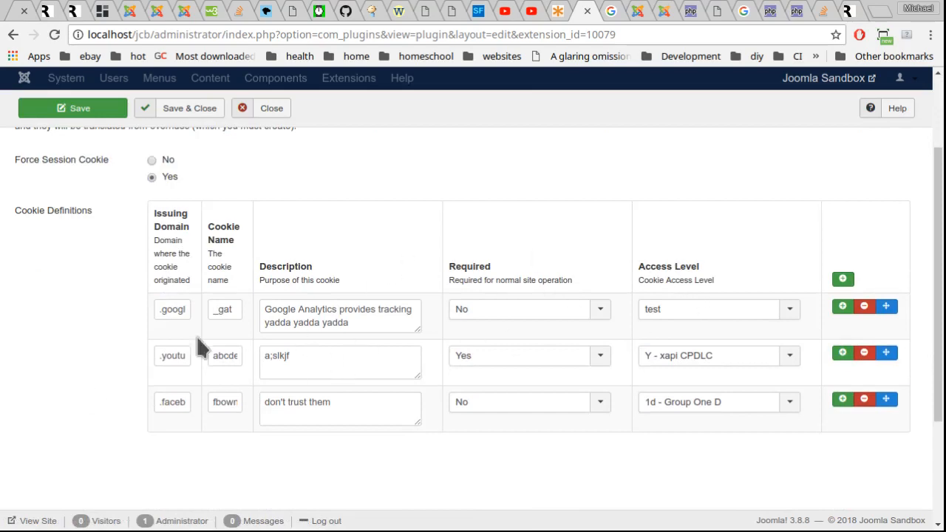
scroll(201, 348, up, 2)
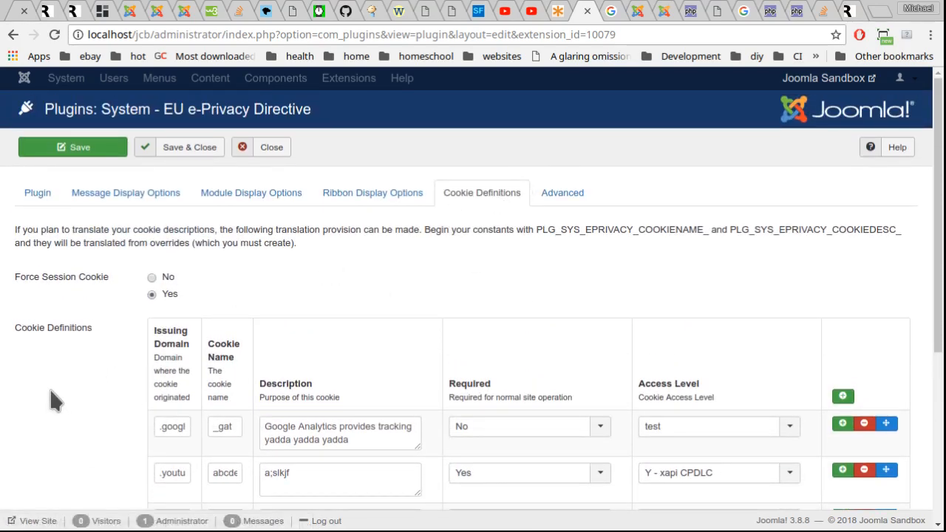
scroll(52, 399, down, 2)
scroll(48, 399, up, 1)
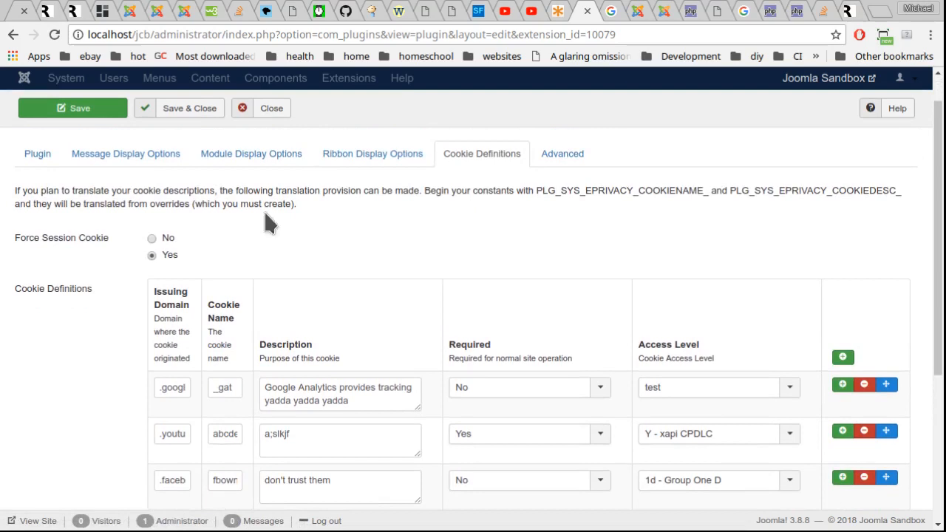
click(151, 238)
mouse_move(26, 237)
click(60, 109)
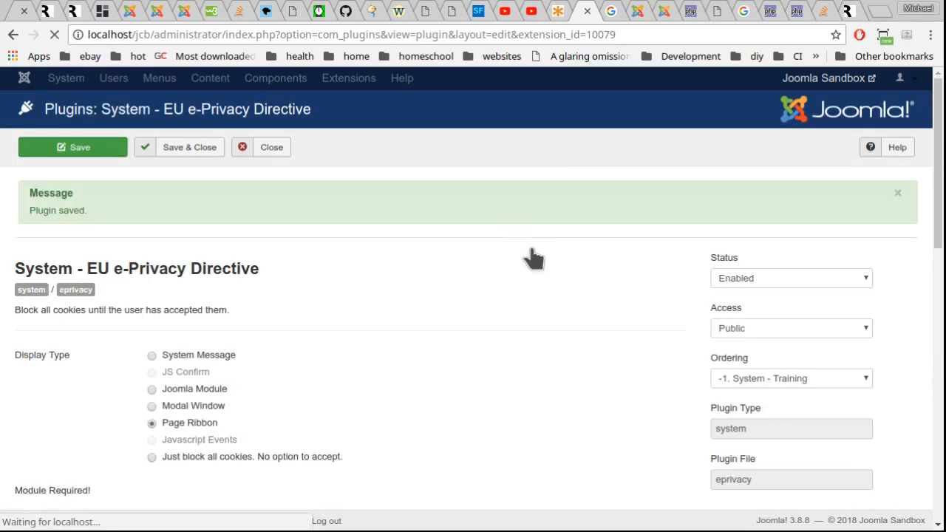
- Return to the cookie definitions, try setting Force Session Cookie to Yes and put it back to No
click(481, 248)
scroll(768, 222, down, 2)
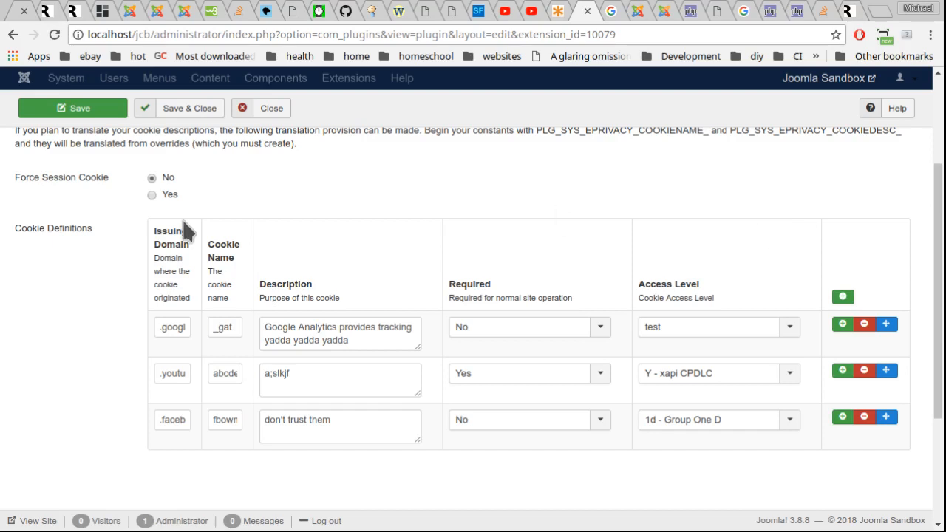
mouse_move(48, 179)
click(151, 196)
click(151, 178)
- Check the Force Session Cookie choices and the option's help text
drag(184, 205, 152, 177)
click(177, 218)
drag(176, 208, 328, 194)
click(340, 220)
mouse_move(71, 181)
scroll(289, 191, up, 3)
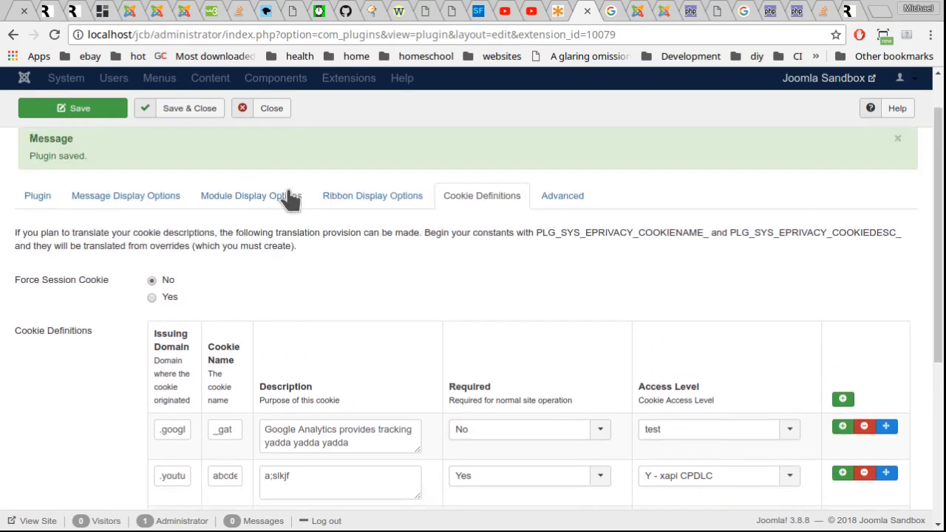
- Examine the issuing domain and cookie name of the Google Analytics entry and the help text of Cookie Definitions
scroll(378, 298, down, 2)
scroll(377, 300, down, 2)
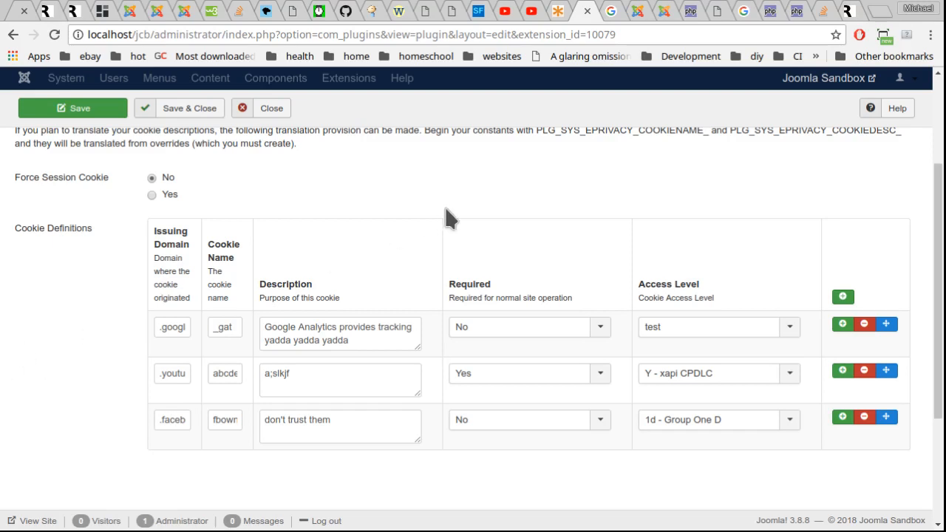
triple_click(169, 327)
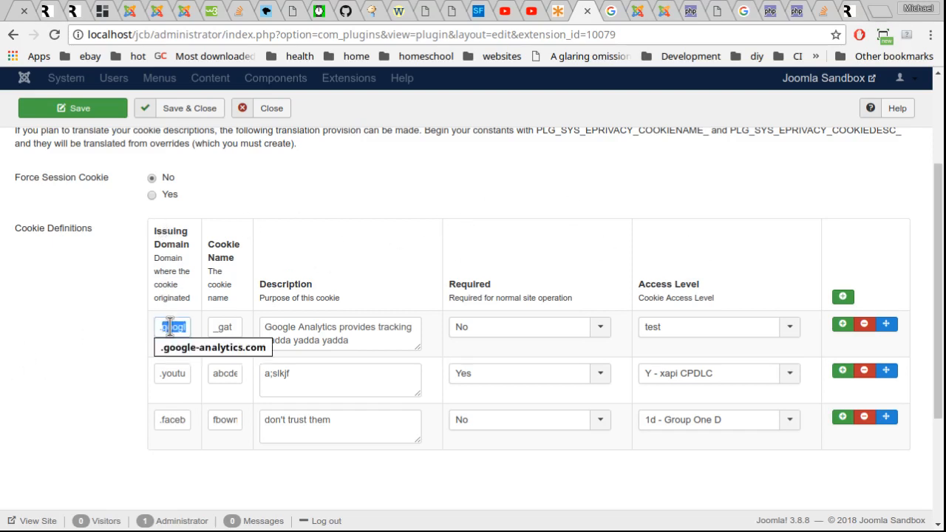
click(487, 198)
mouse_move(37, 229)
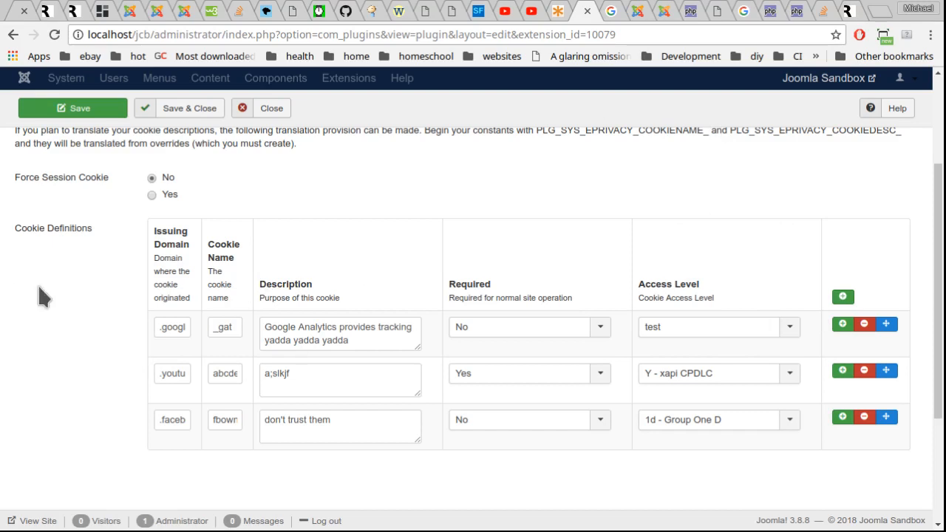
triple_click(172, 328)
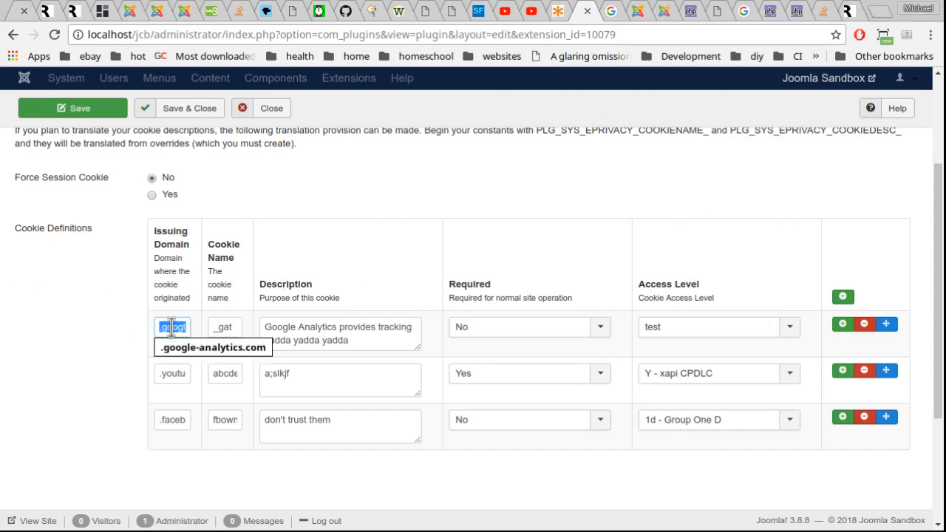
triple_click(224, 327)
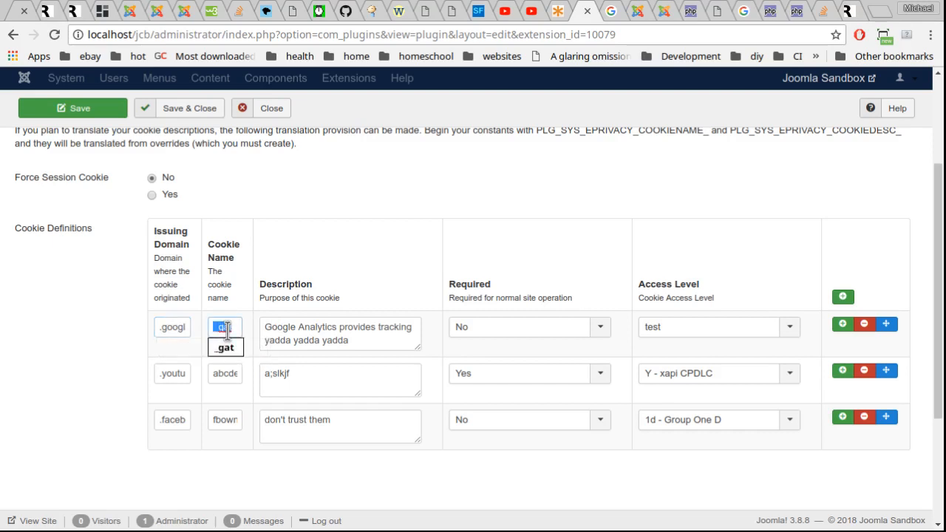
click(352, 209)
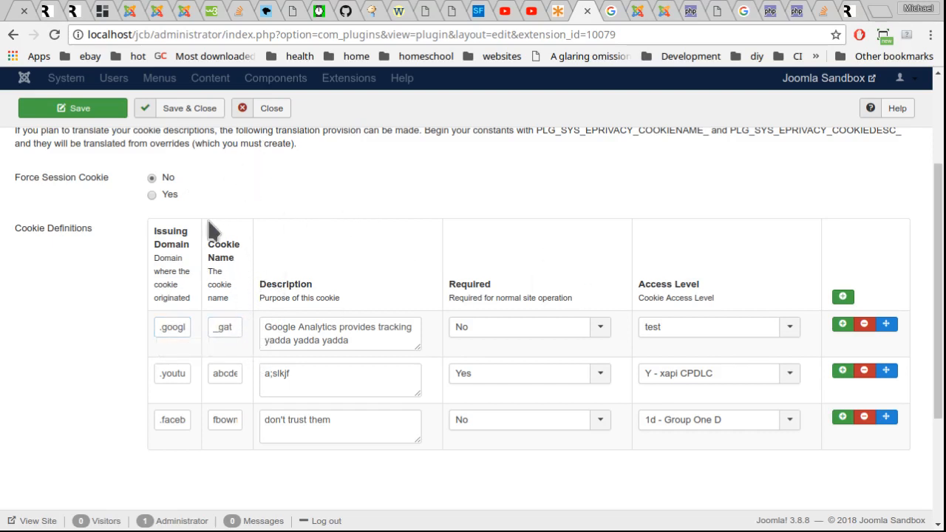
- Check the Google Analytics entry's description and the cookie access levels in the Advanced settings, and return to the cookie definitions
triple_click(286, 334)
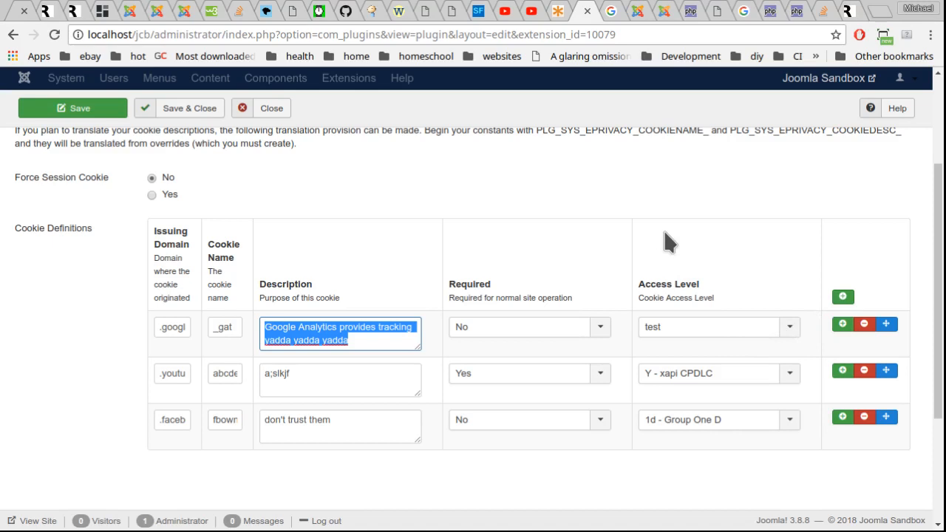
scroll(513, 298, up, 4)
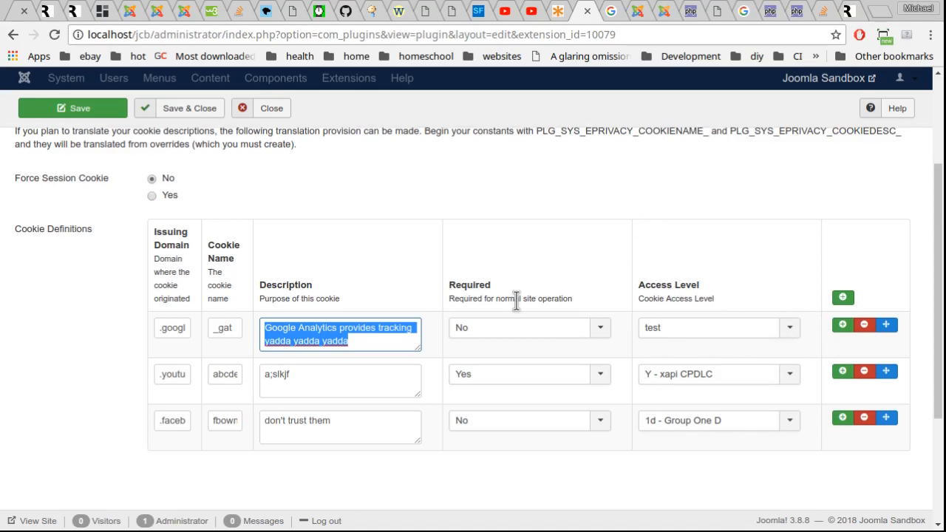
click(553, 250)
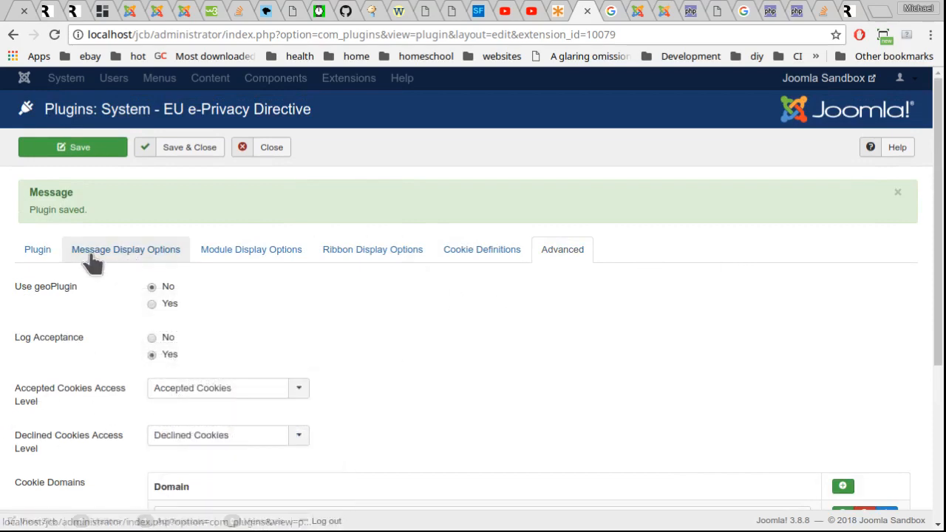
click(470, 249)
scroll(424, 286, down, 4)
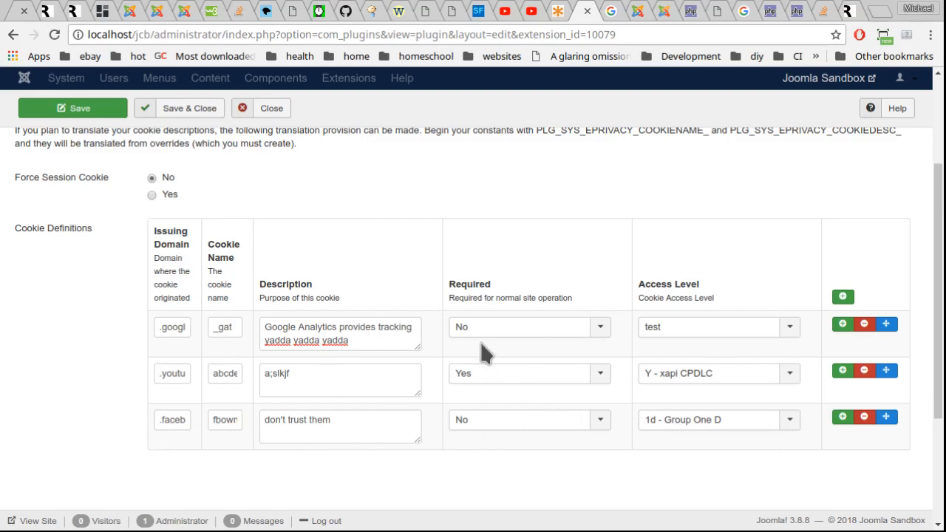
- Examine the issuing domain, cookie name and description of the Facebook entry in the cookie definitions
triple_click(170, 419)
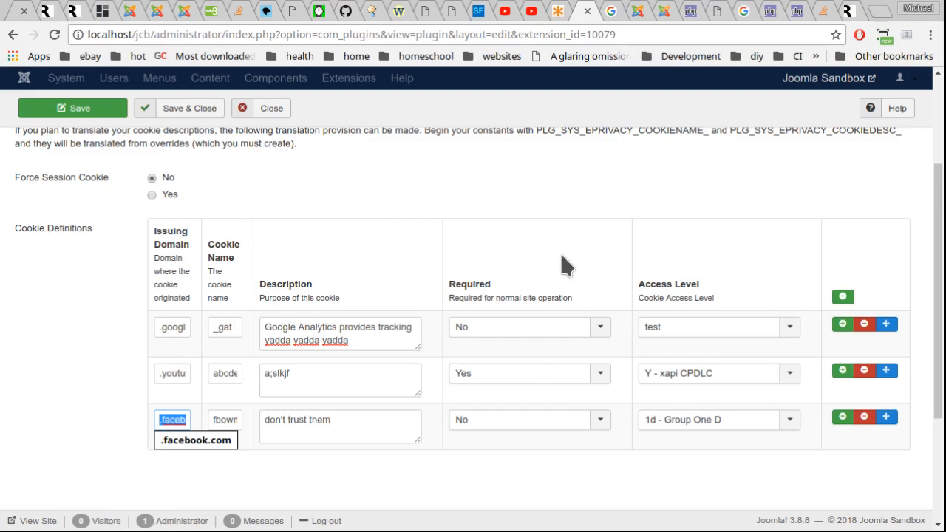
click(223, 419)
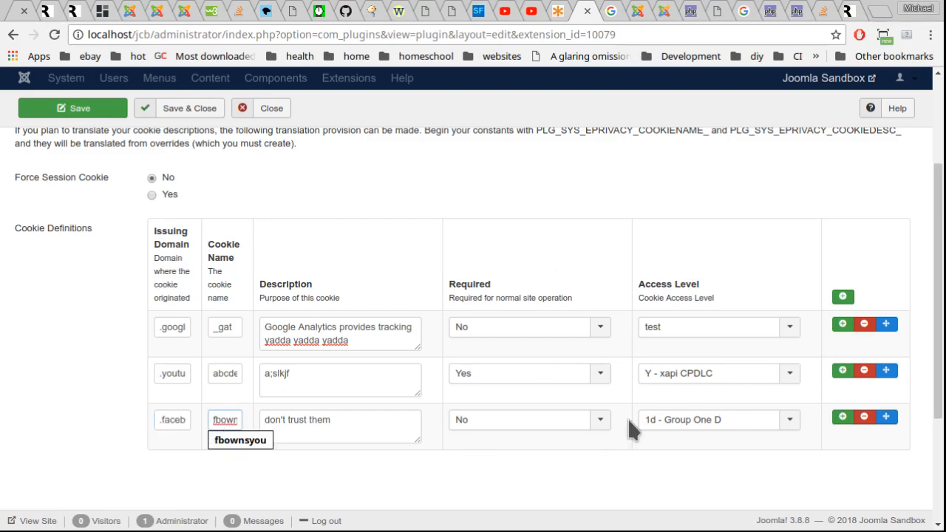
triple_click(337, 418)
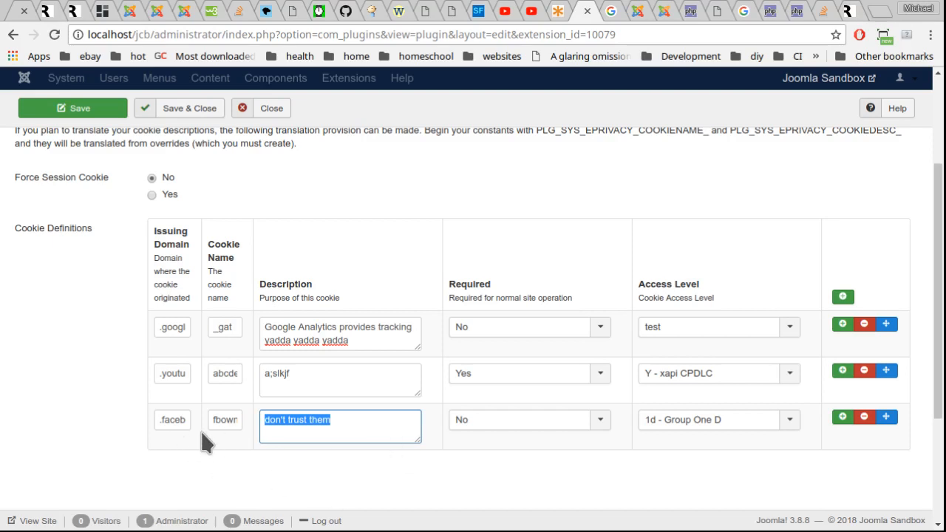
click(169, 419)
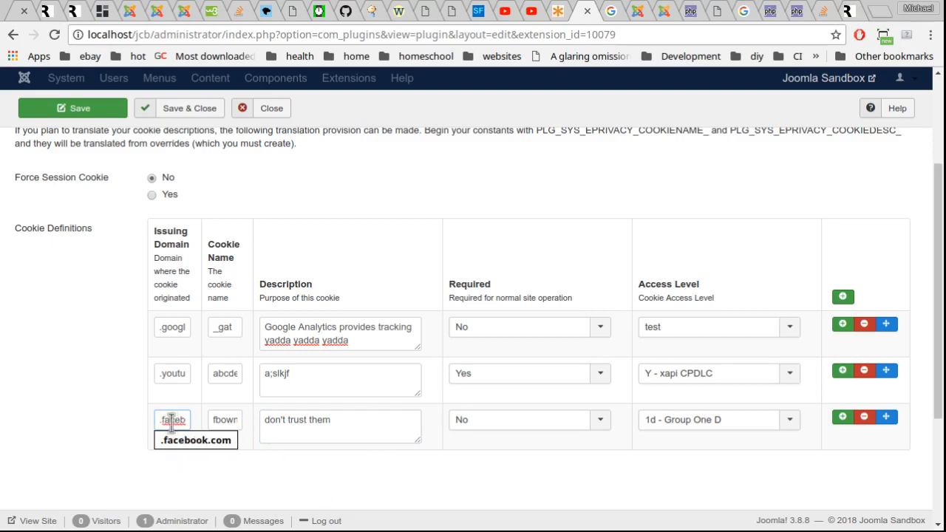
double_click(224, 419)
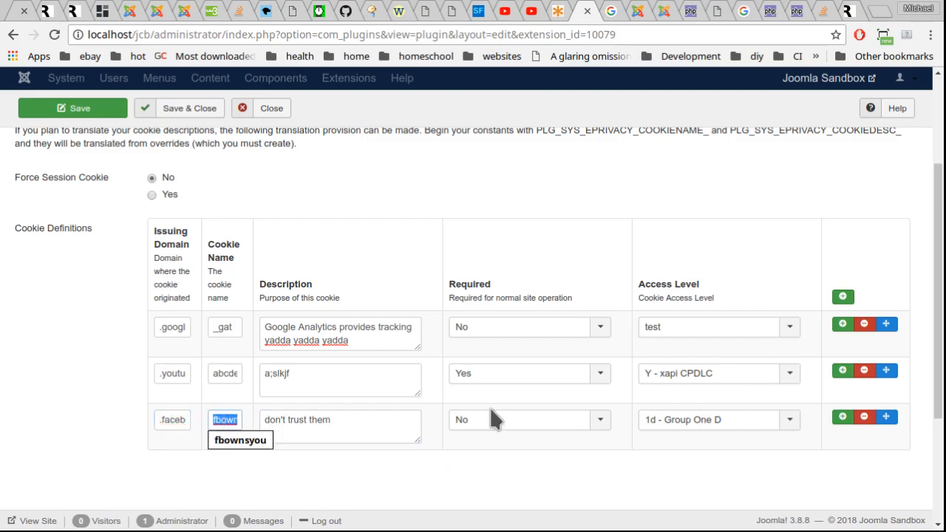
triple_click(315, 425)
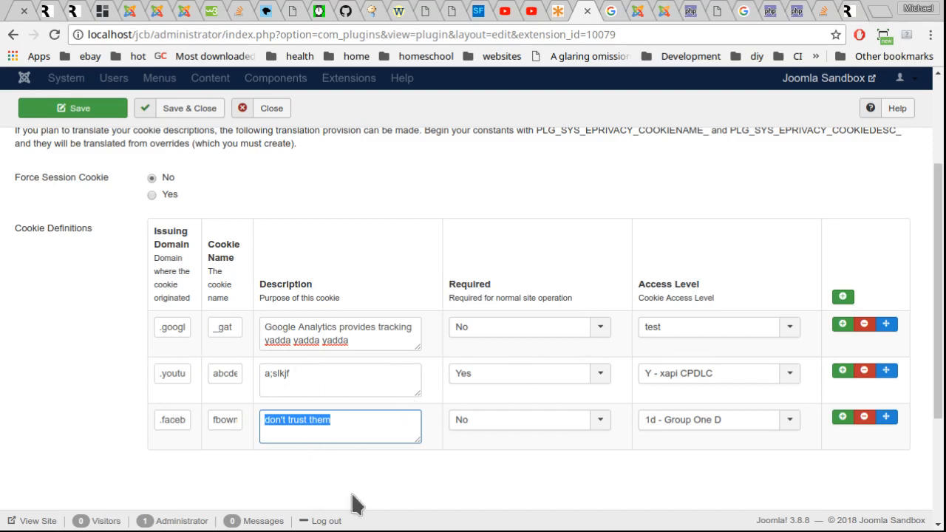
scroll(510, 266, up, 1)
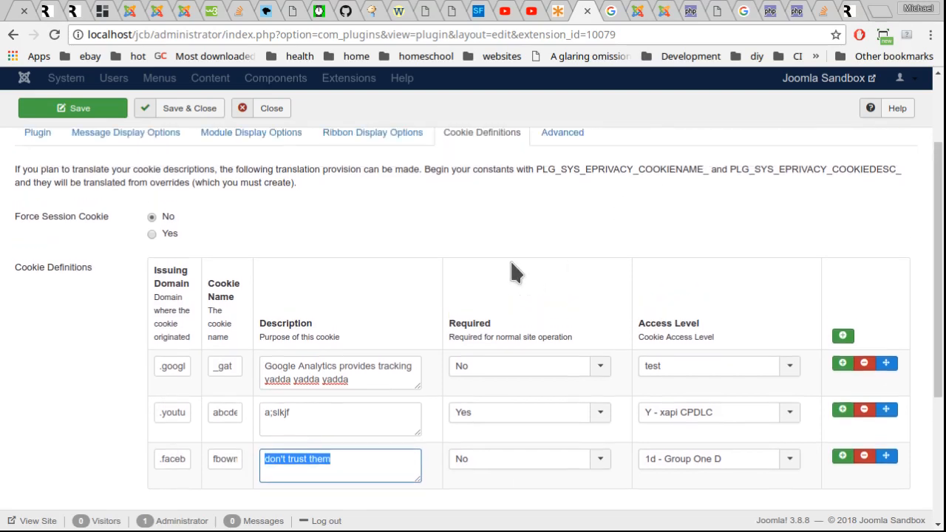
- Examine the cookie name constant prefix in the translation note above the cookie definitions
double_click(611, 170)
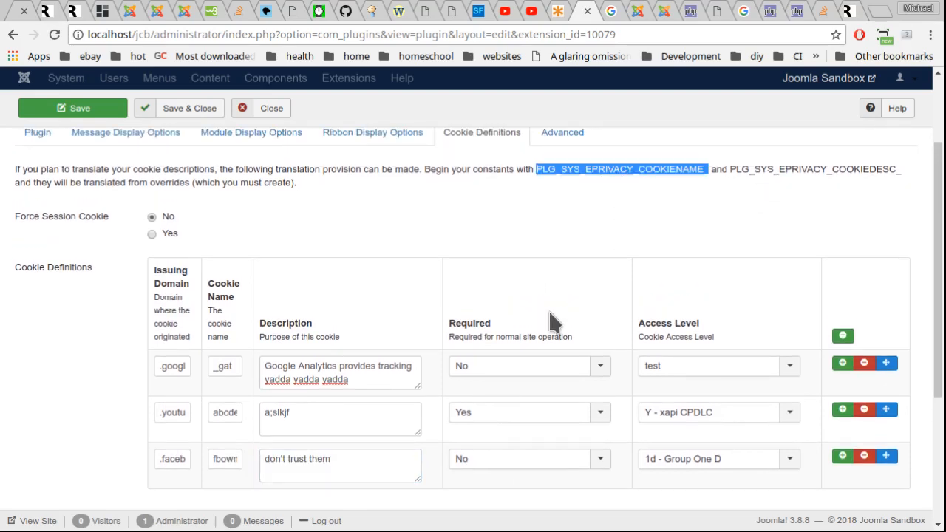
click(539, 230)
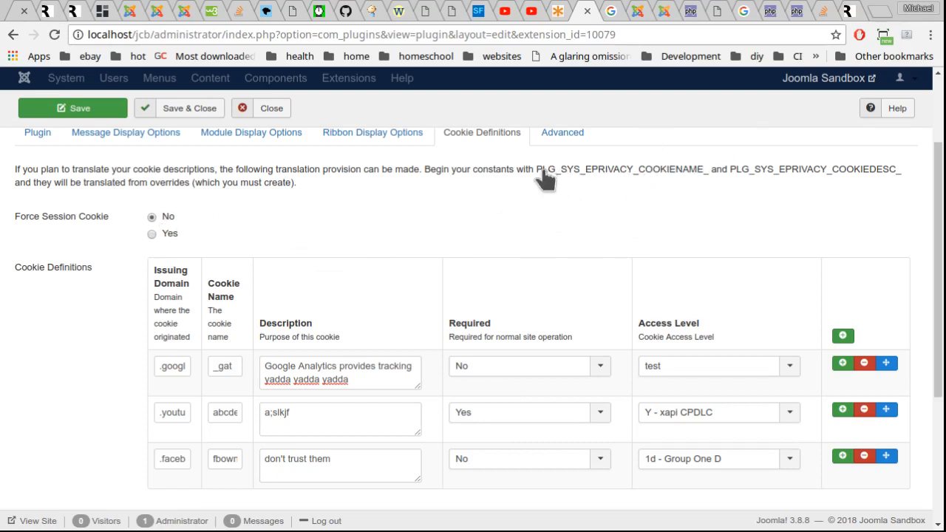
drag(535, 169, 708, 178)
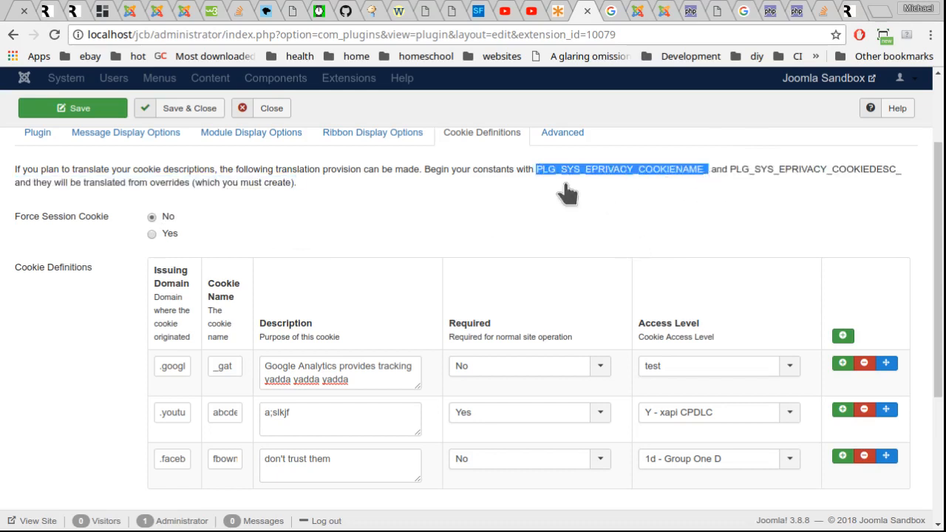
click(590, 189)
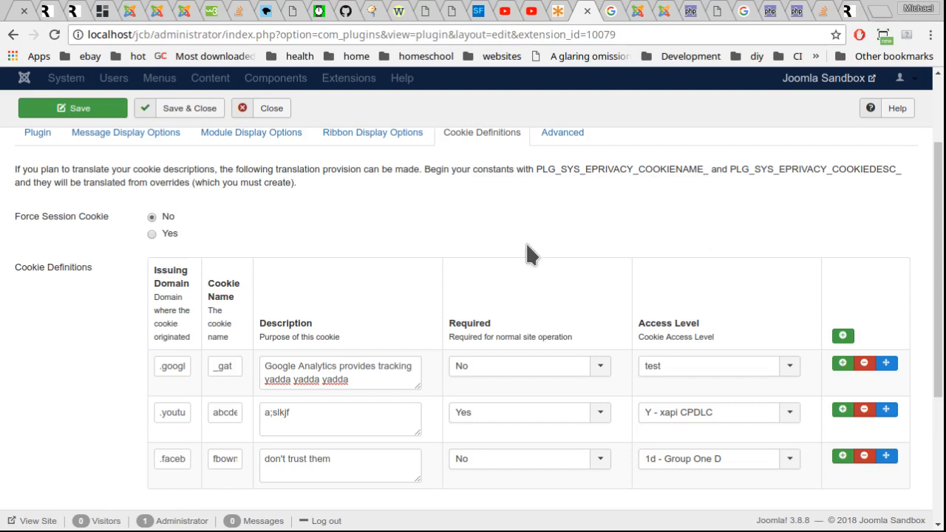
- Replace the Google Analytics entry's description with the translation constant PLG_SYS_EPRIVACY_COOKIEDESC_GA, copying the prefix from the note
click(164, 365)
triple_click(375, 382)
key(BackSpace)
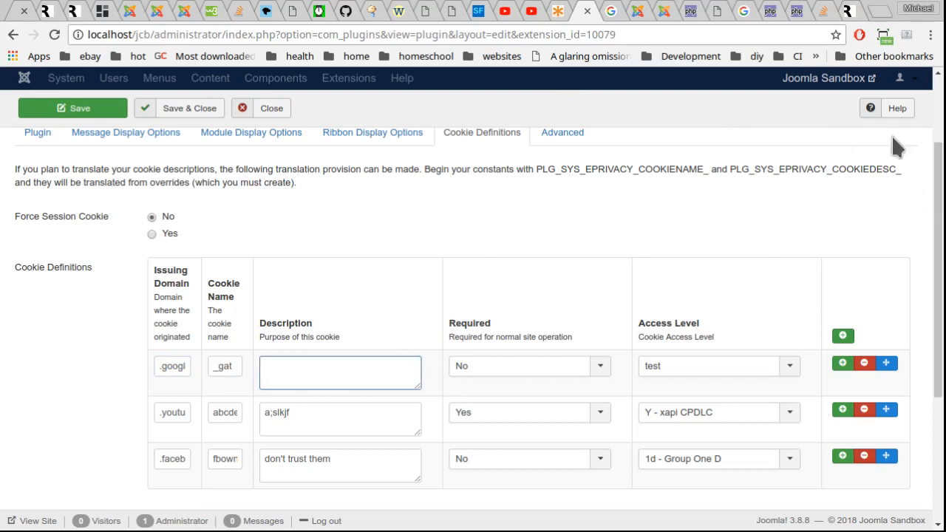
double_click(798, 169)
key(ctrl+c)
click(337, 367)
key(ctrl+v)
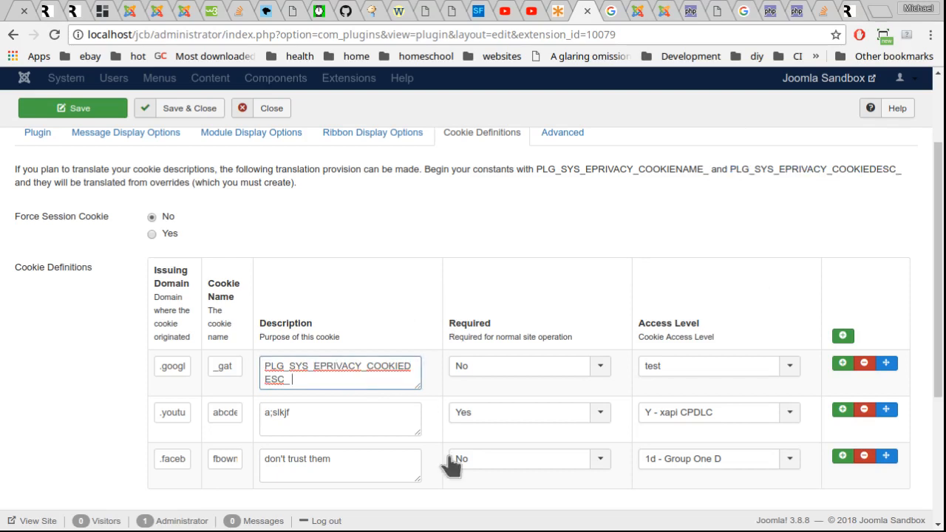
text(GA)
click(289, 380)
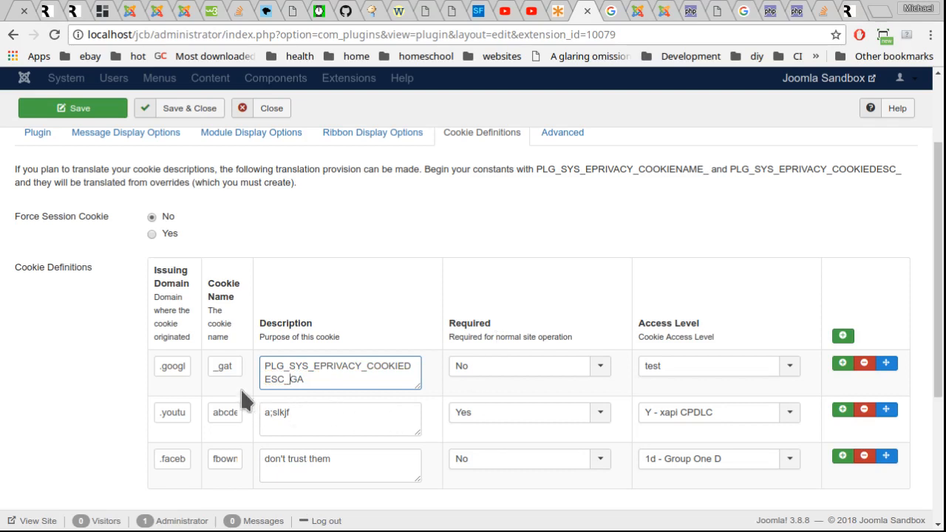
click(352, 382)
- Replace the Google Analytics entry's cookie name with the translation constant PLG_SYS_EPRIVACY_COOKIENAME_GA and check the field
double_click(614, 170)
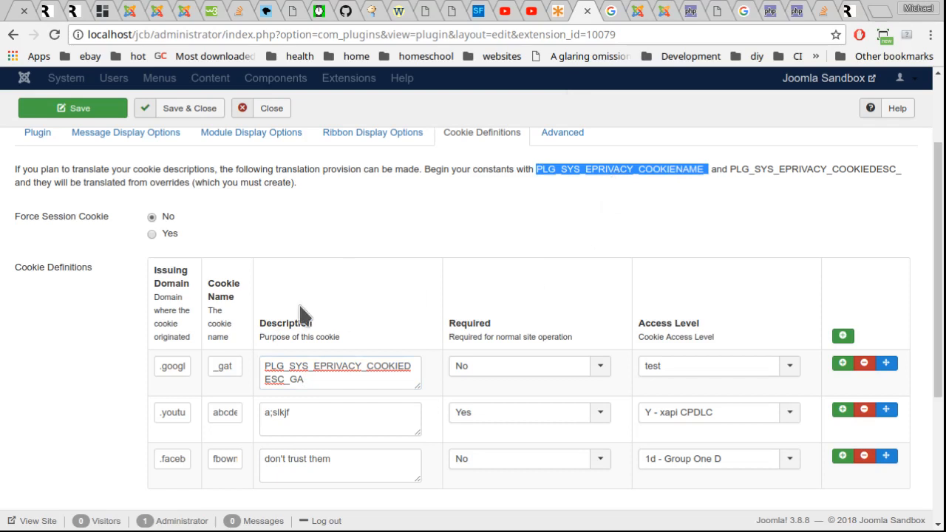
click(211, 376)
double_click(216, 366)
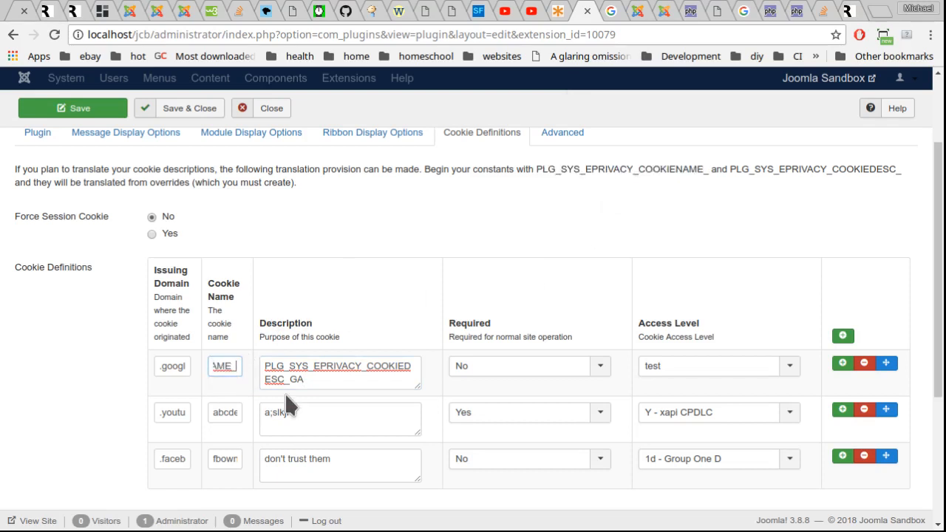
text(_)
key(BackSpace)
text(GA)
click(397, 196)
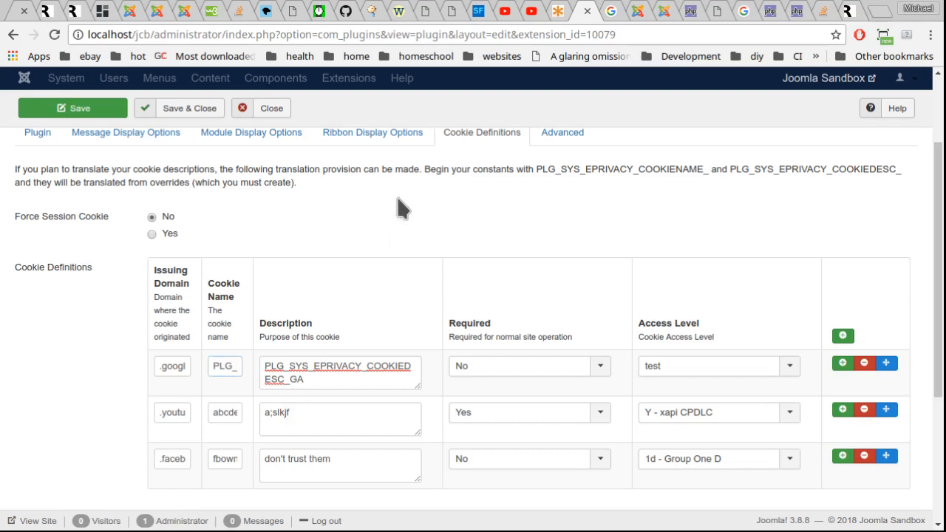
double_click(231, 365)
click(162, 328)
mouse_move(215, 365)
mouse_down()
mouse_move(246, 364)
mouse_move(218, 369)
mouse_up()
click(459, 240)
- Look over the site's home page down to the declined-cookies bar and return to the plugin settings
drag(936, 236, 927, 113)
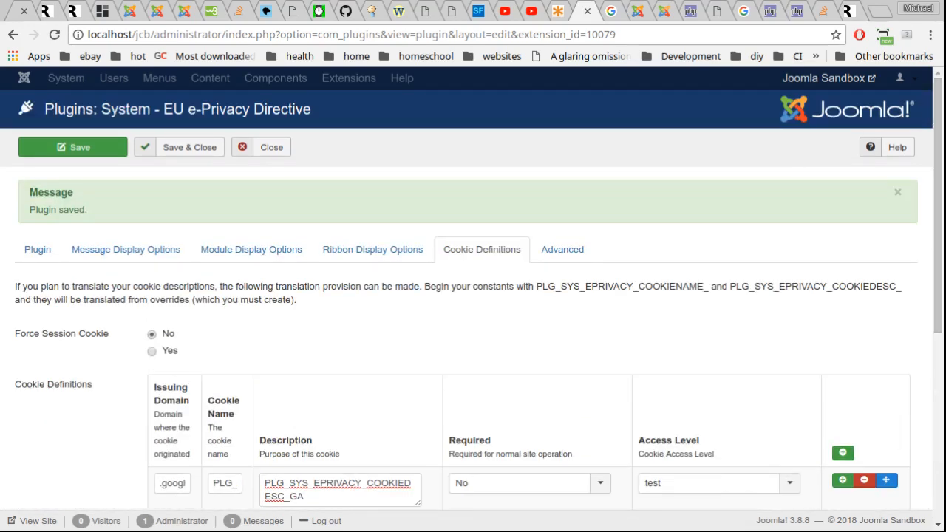
key(alt+Tab)
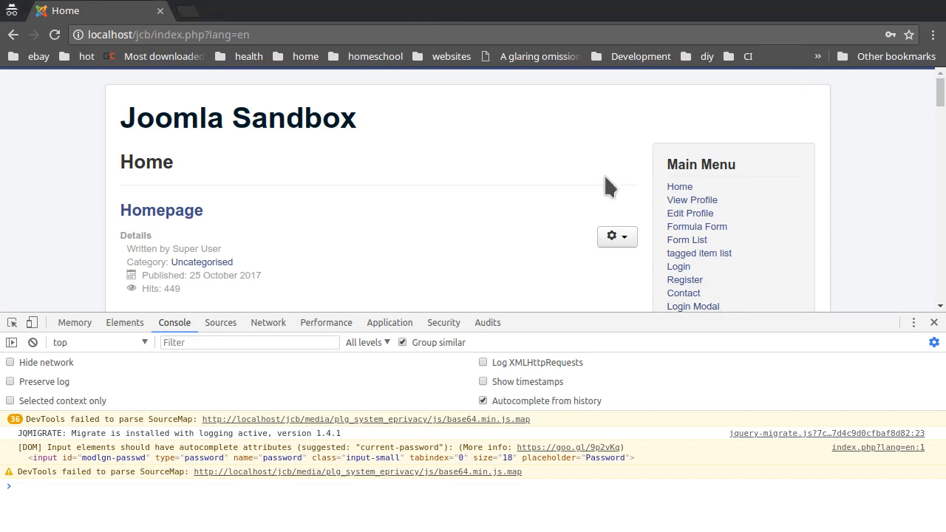
scroll(764, 205, down, 20)
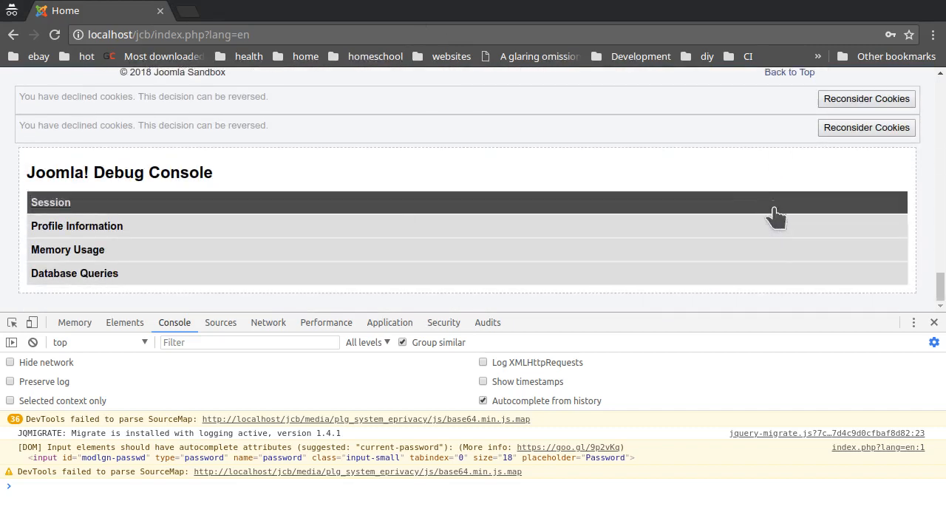
scroll(776, 214, up, 5)
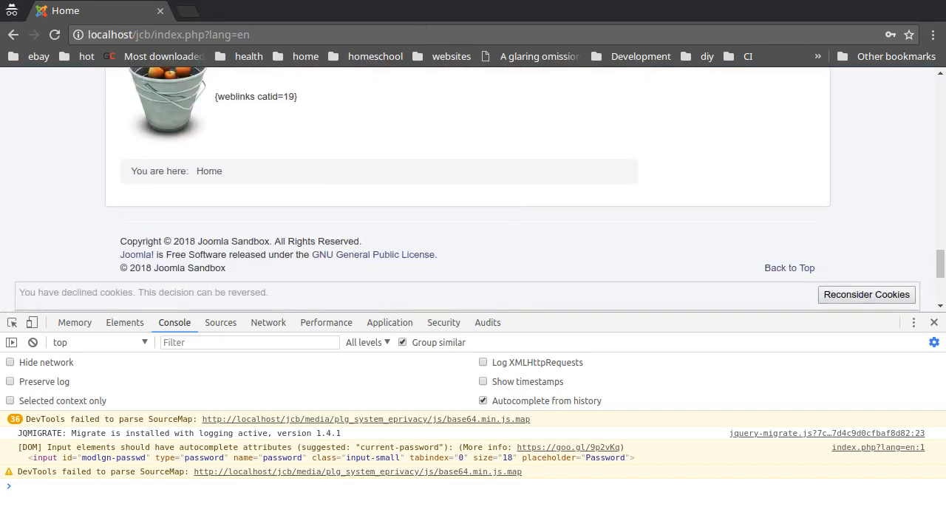
key(alt+Tab)
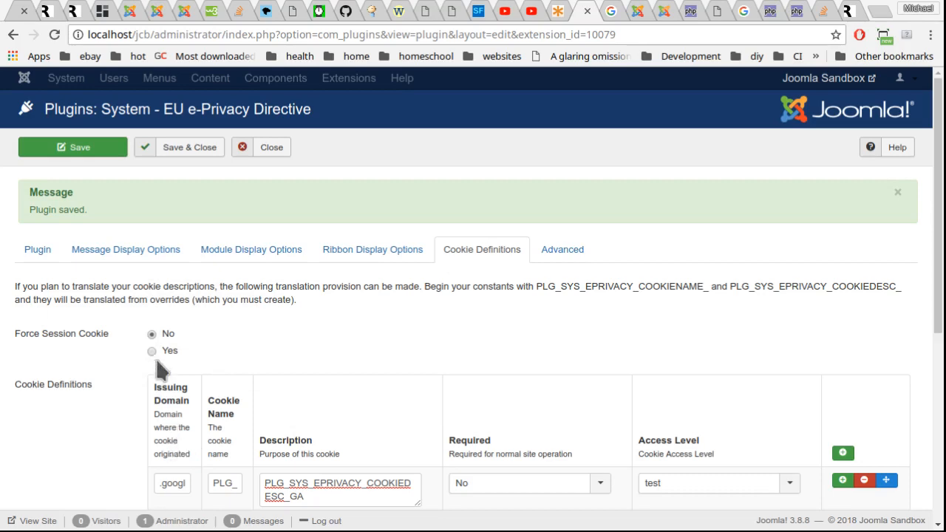
- Save the plugin and review the cookie ribbon's message and policy links on the site's home page
click(81, 150)
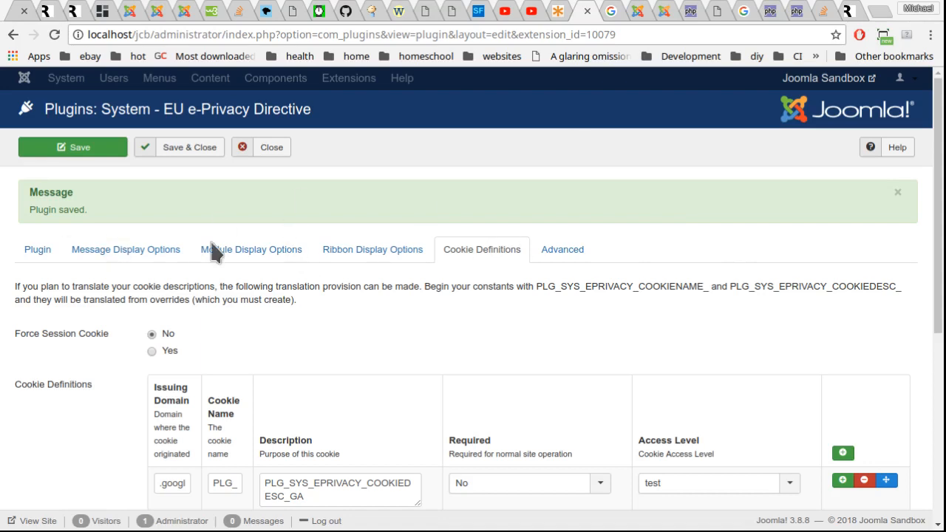
mouse_move(76, 341)
key(alt+Tab)
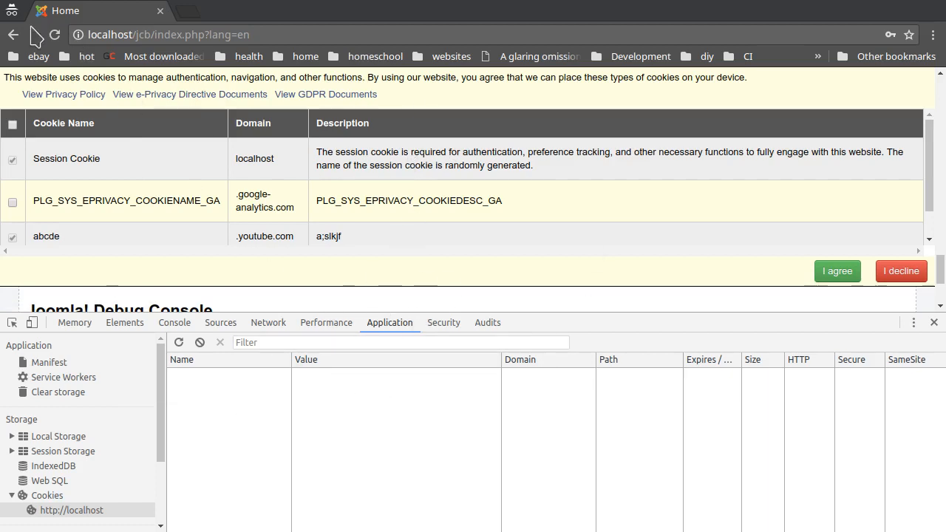
drag(6, 77, 755, 87)
drag(412, 96, 22, 87)
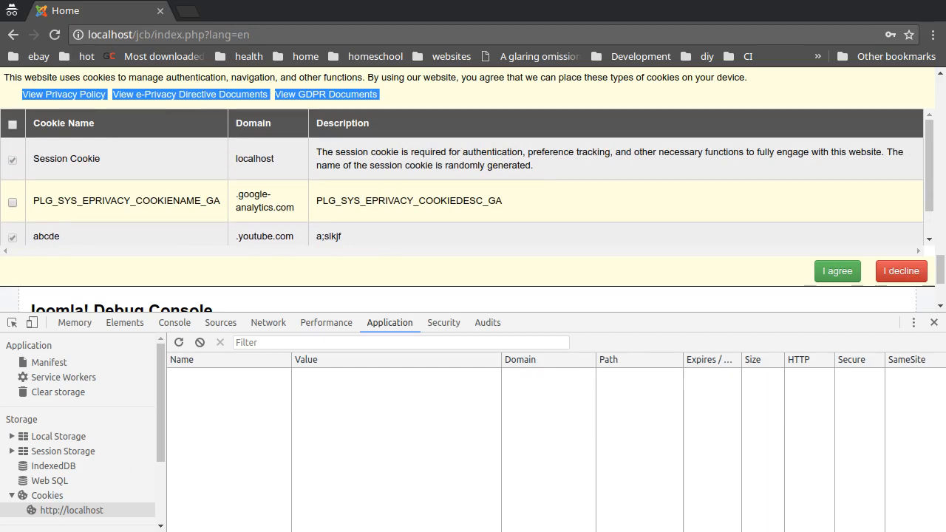
- Return to the plugin settings, set Force Session Cookie to Yes and save the plugin
key(alt+Tab)
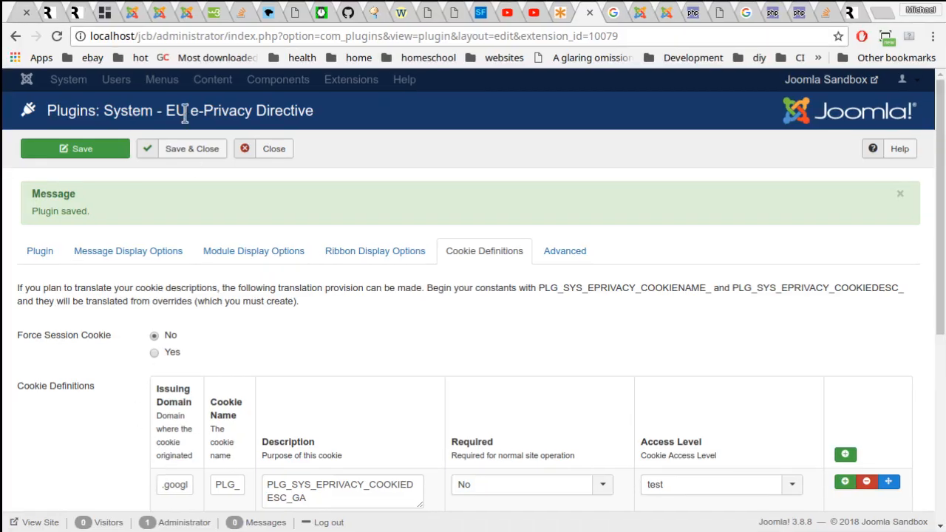
drag(178, 175, 171, 196)
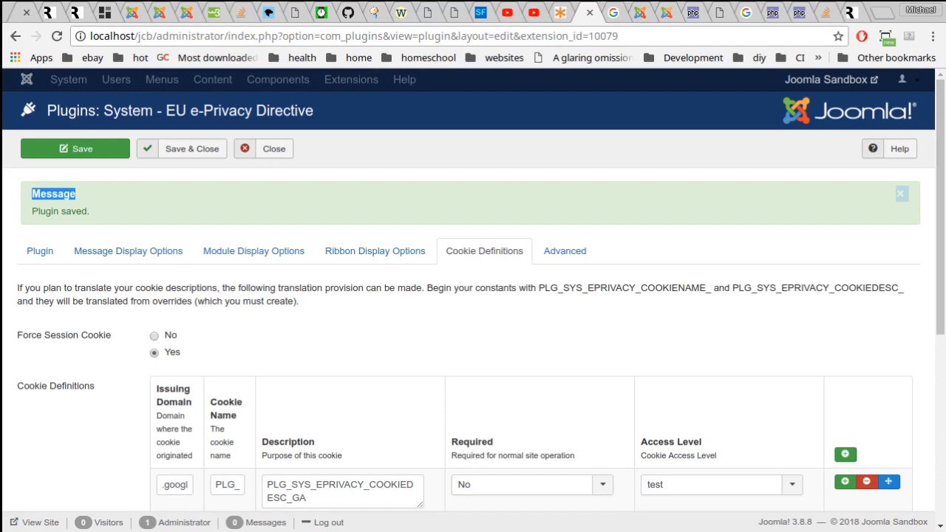
click(379, 231)
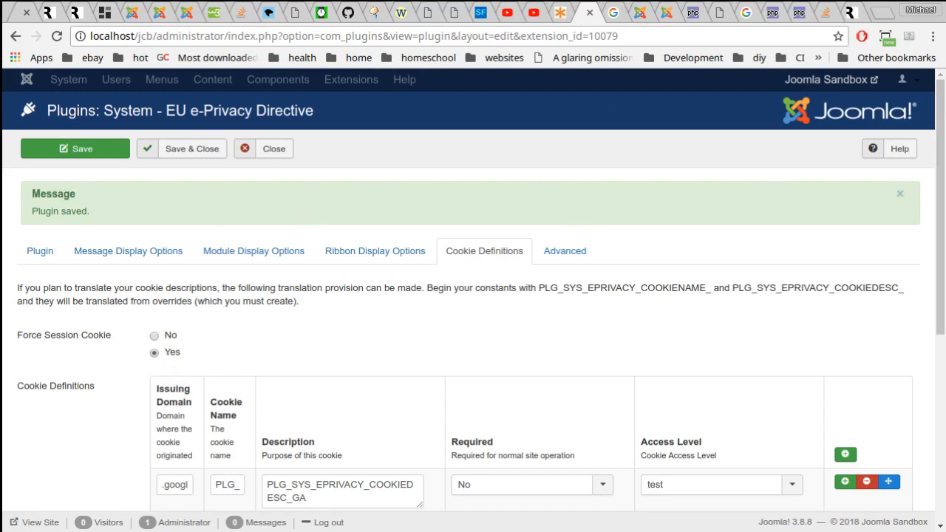
click(89, 151)
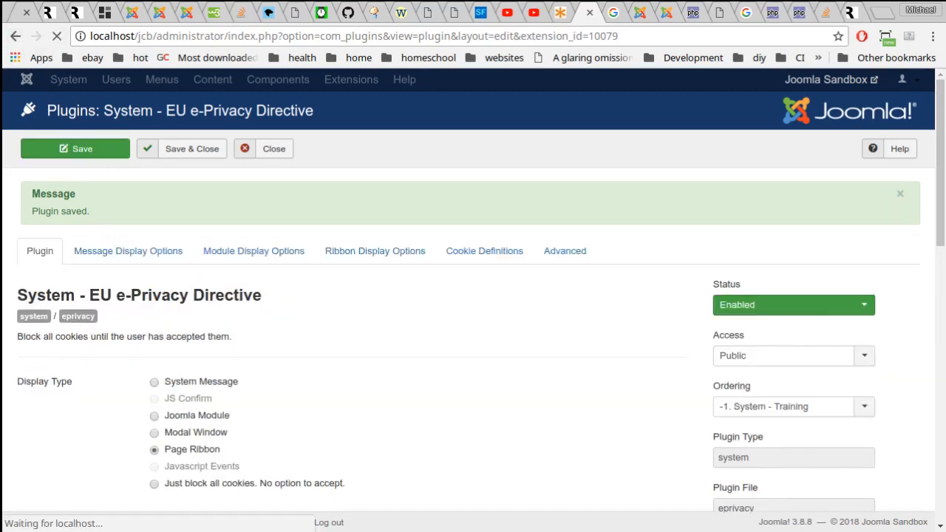
- Switch to the site's home page, reload it and examine the cookie stored for localhost
key(alt+Tab)
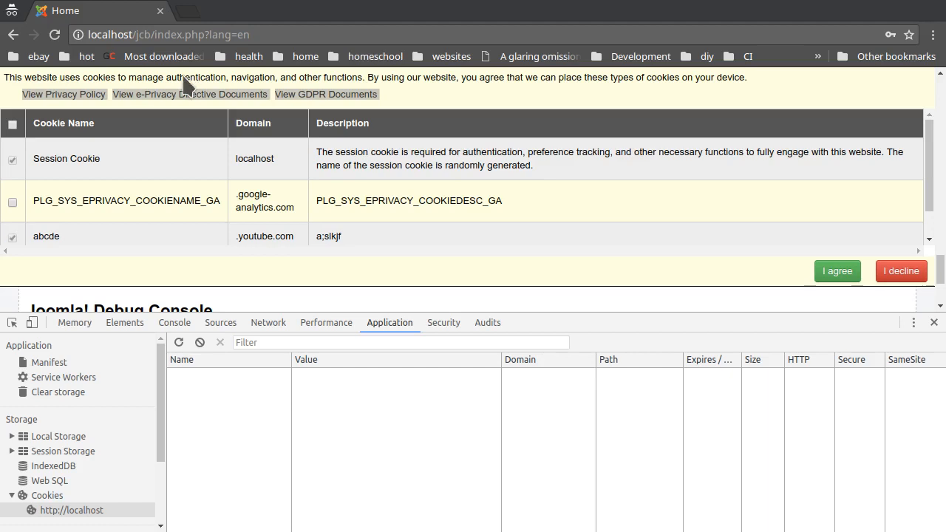
click(865, 134)
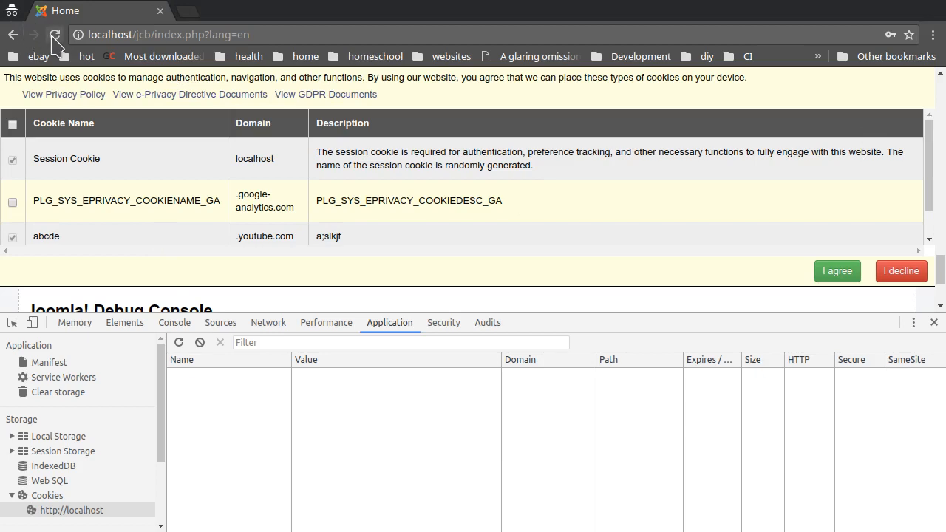
click(54, 35)
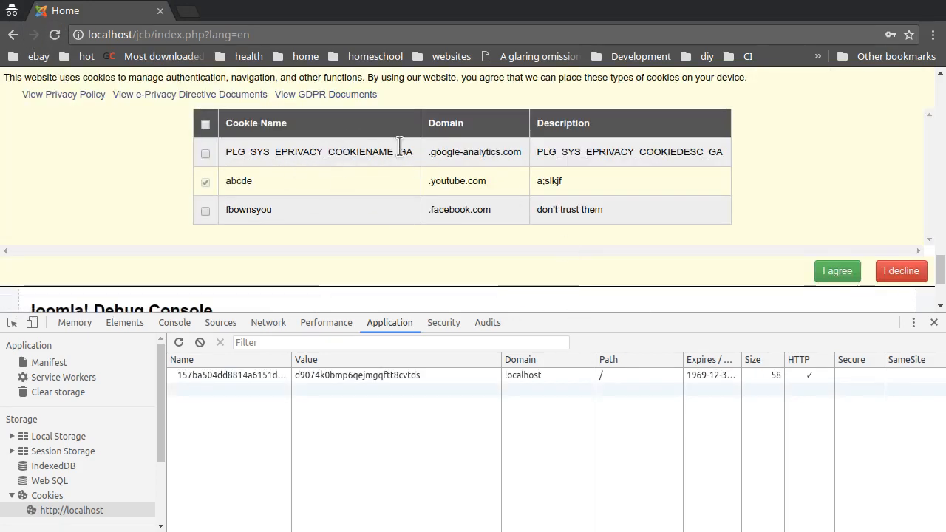
click(528, 377)
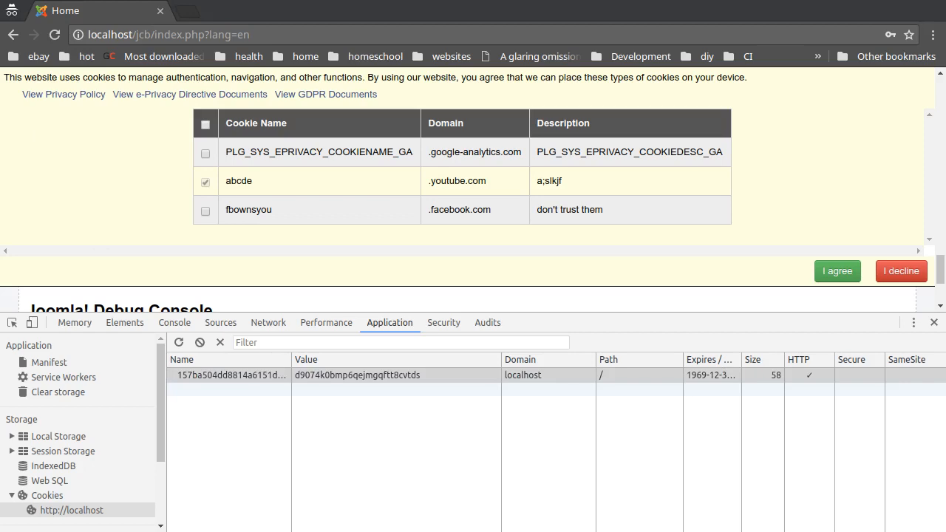
- Reload the home page again and review all entries in the cookie ribbon's table
click(813, 131)
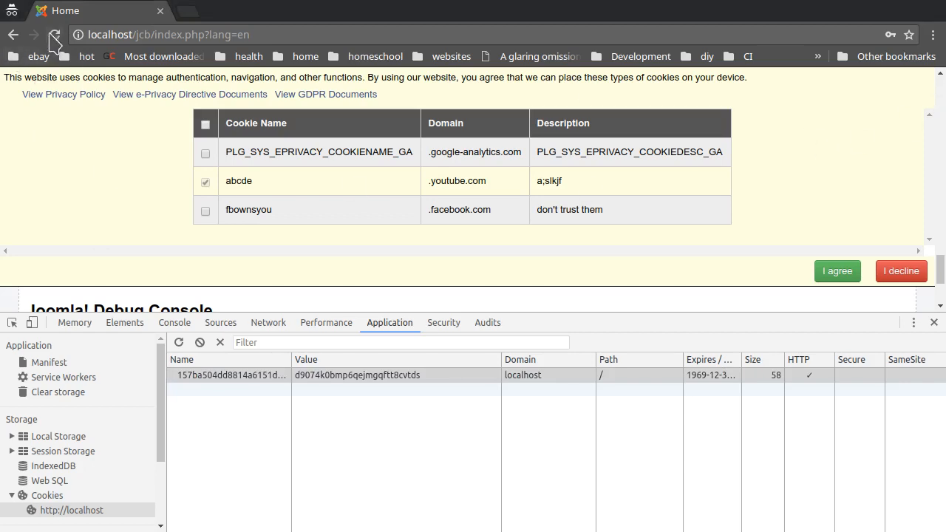
click(52, 35)
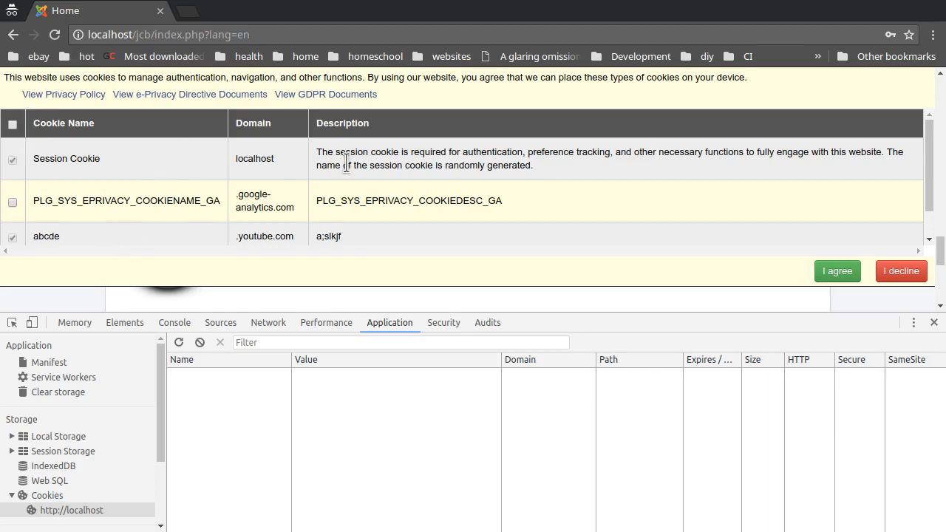
scroll(136, 199, down, 1)
scroll(133, 197, up, 1)
scroll(133, 197, down, 1)
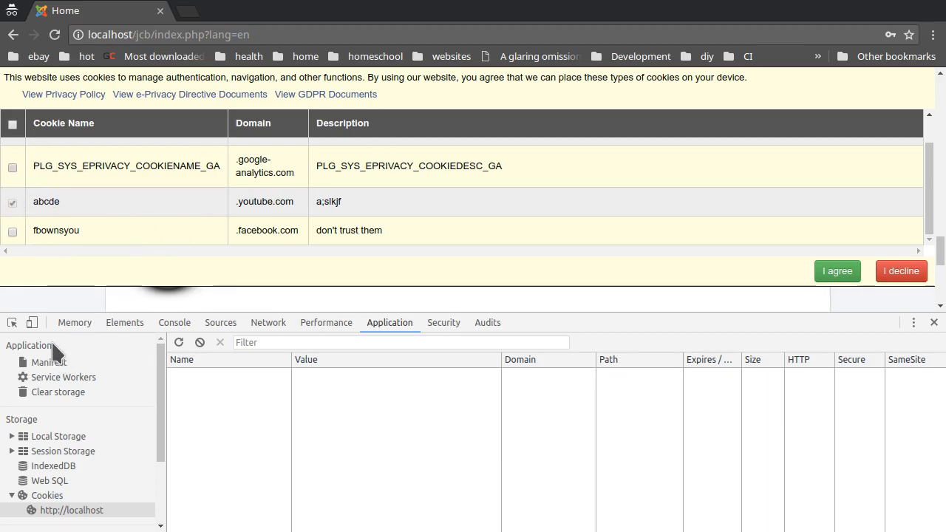
- Inspect the page markup of the cookie table, examining the Google Analytics and abcde checkboxes
click(124, 322)
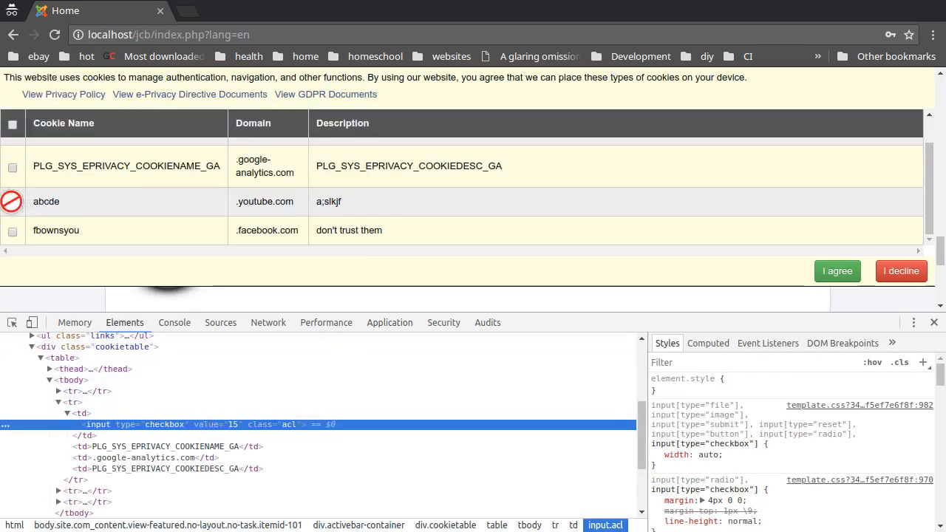
key(alt+Left)
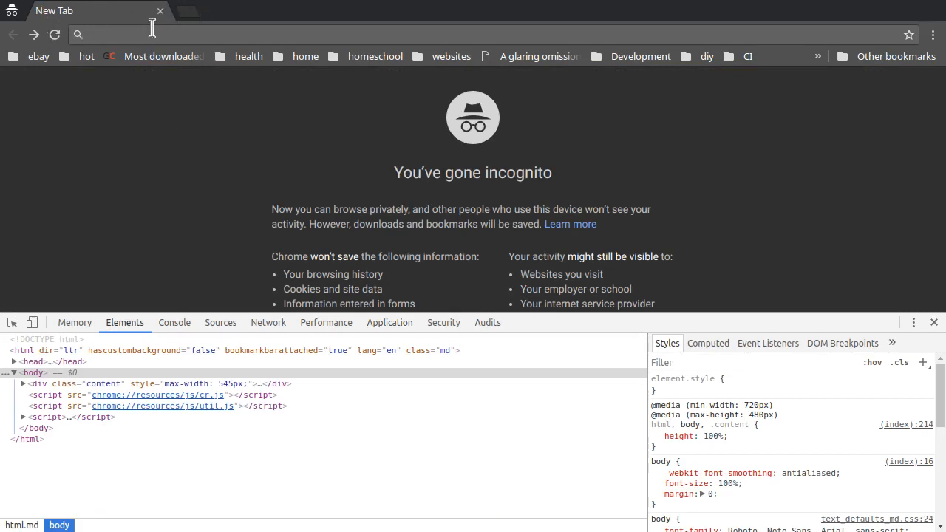
click(34, 35)
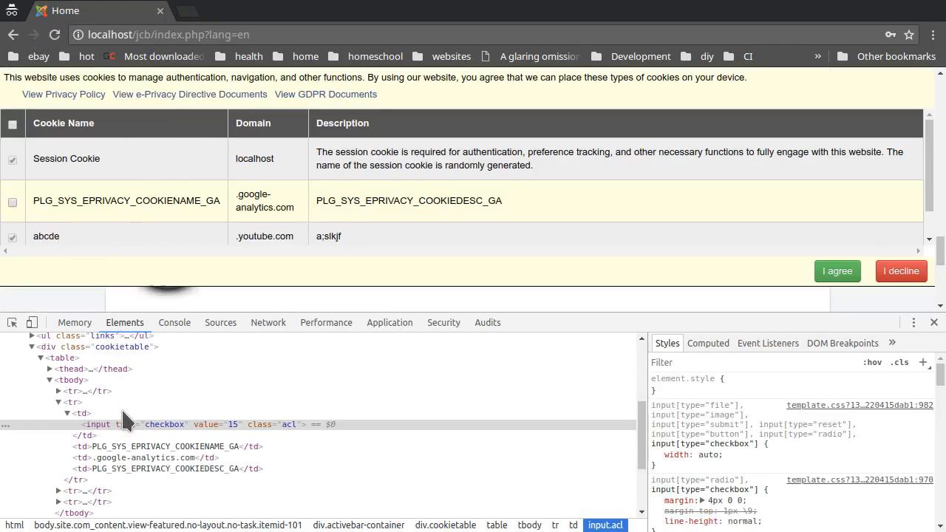
scroll(87, 480, down, 1)
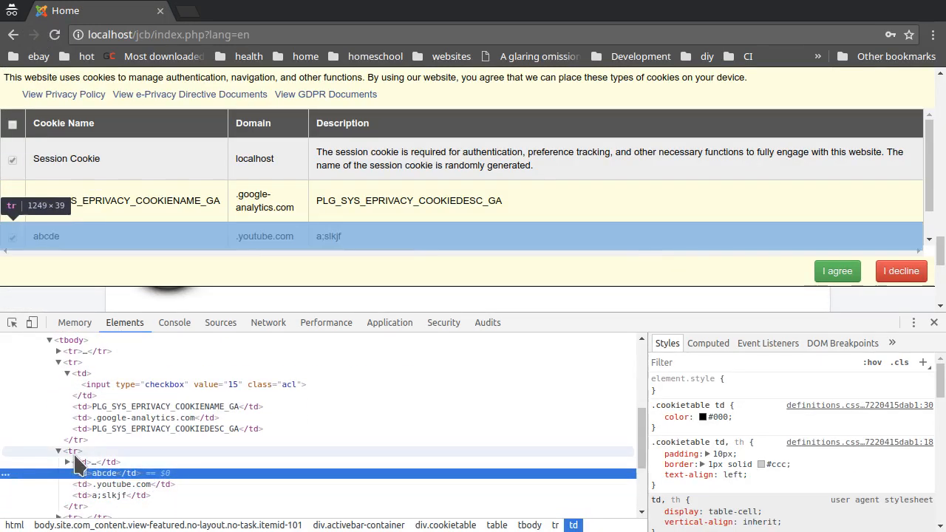
click(68, 463)
click(229, 473)
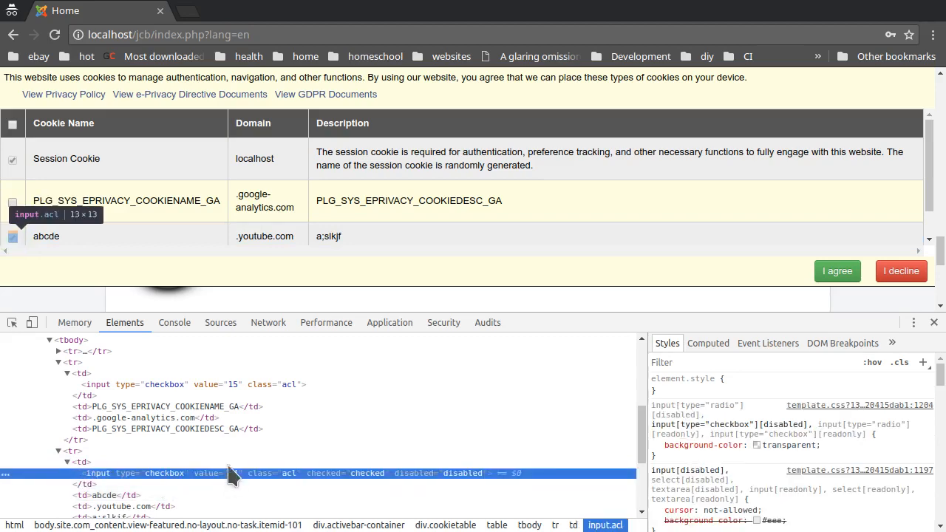
click(12, 237)
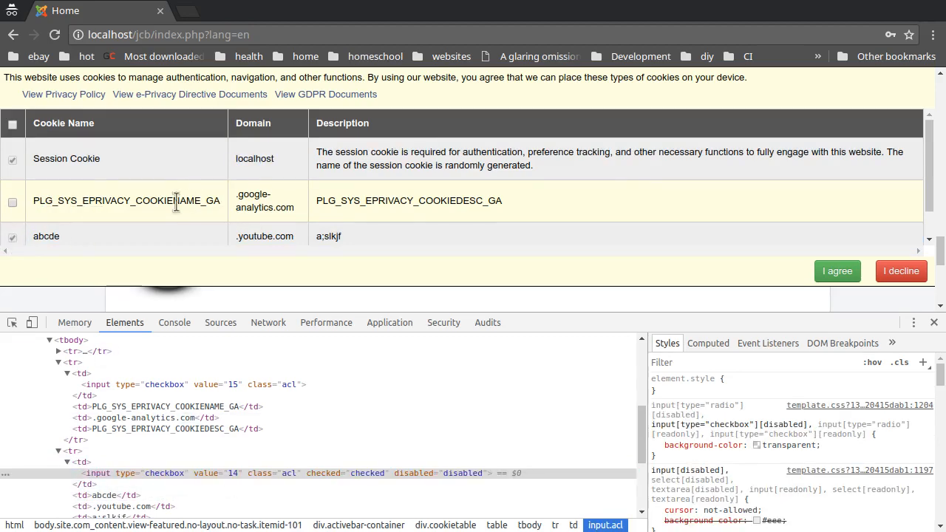
- Inspect the markup of the fbownsyou row's checkbox in the cookie table
scroll(140, 207, down, 1)
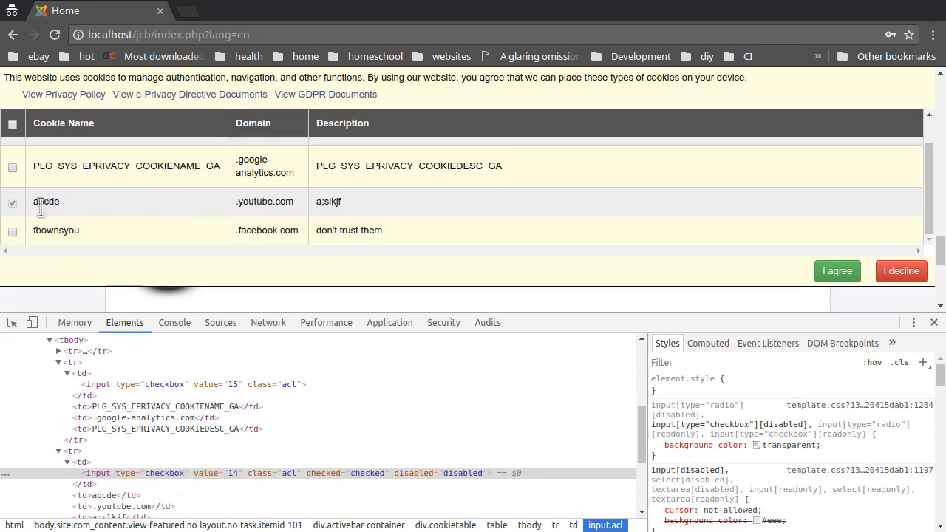
scroll(59, 404, down, 3)
click(59, 403)
click(67, 413)
click(200, 423)
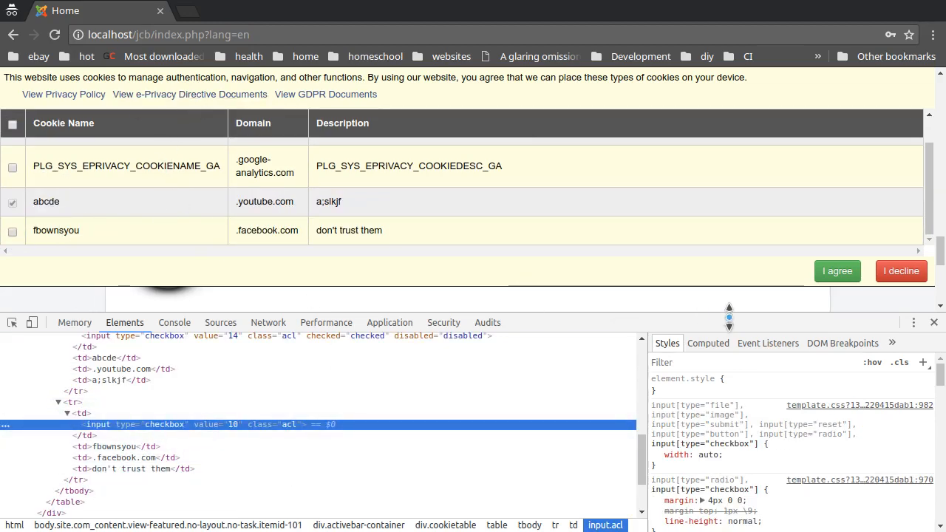
- Check the stored localhost cookies in the developer tools and look through the ribbon's cookie table
click(176, 322)
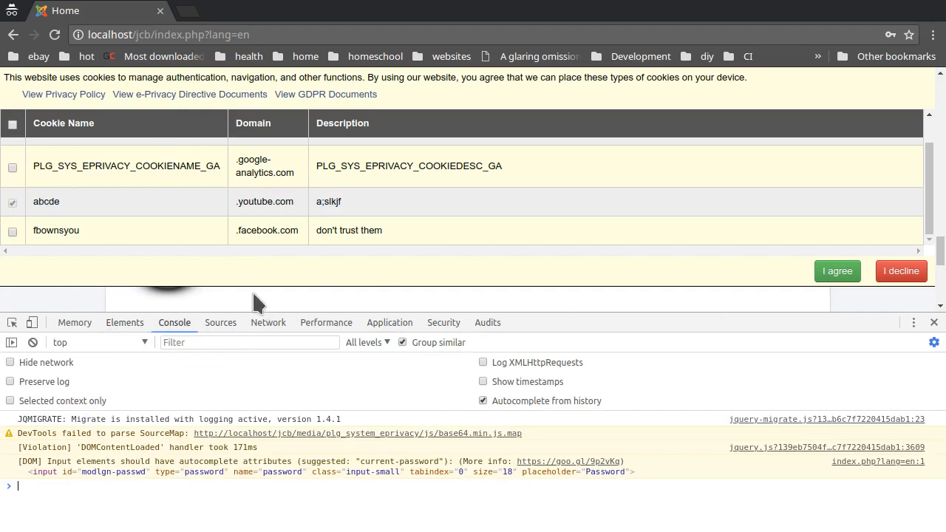
click(381, 323)
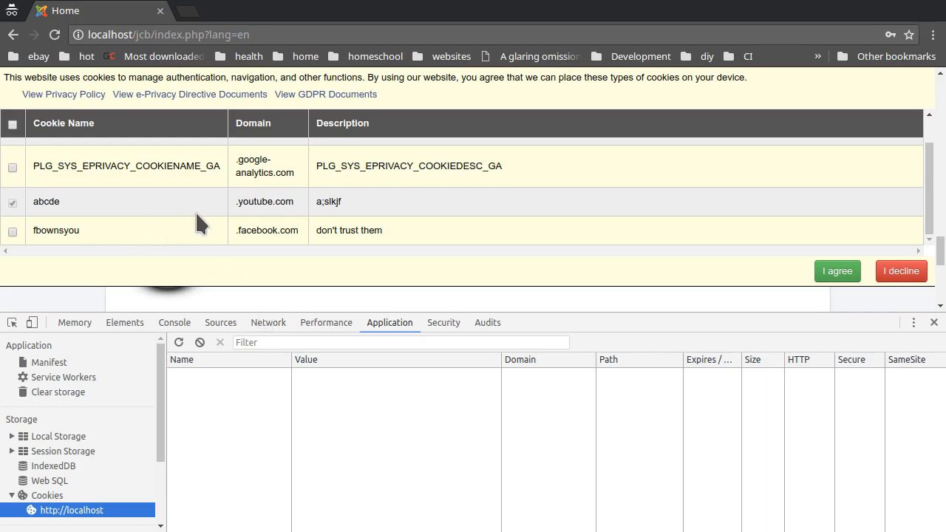
scroll(198, 218, up, 1)
scroll(197, 221, down, 1)
scroll(197, 222, up, 2)
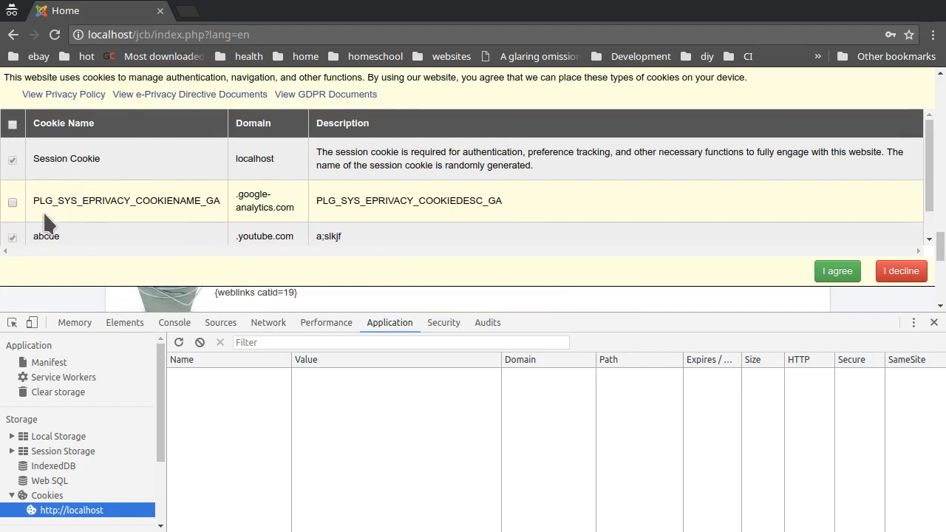
scroll(52, 218, down, 1)
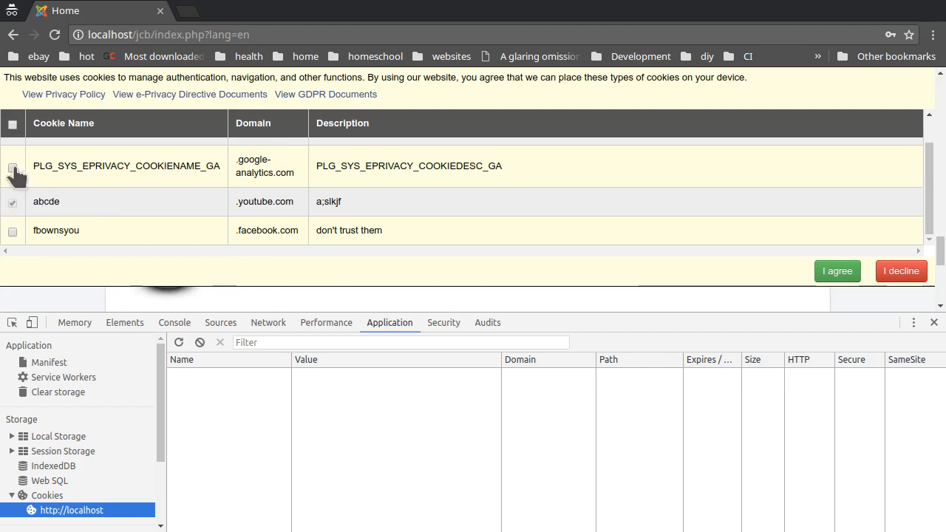
- Run Joomla.getOptions('plg_sys_eprivacy') in the browser's JavaScript console
click(172, 322)
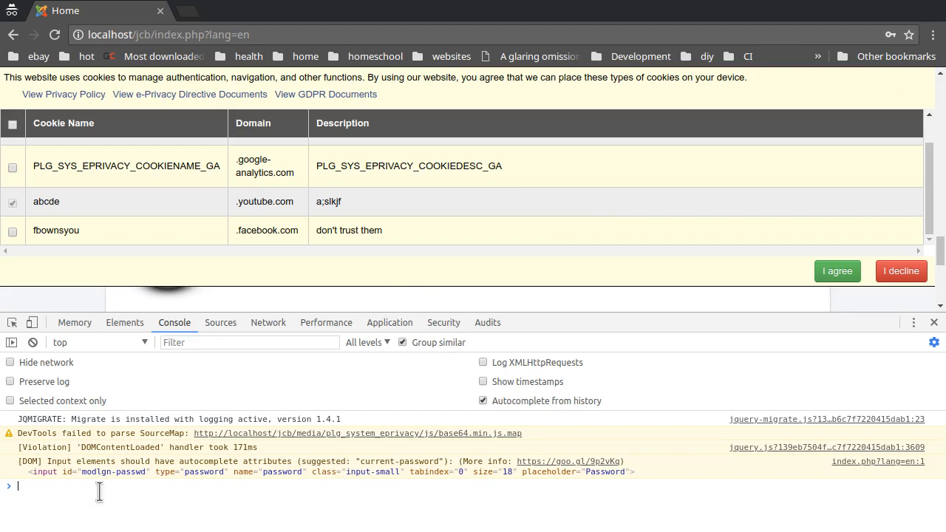
text(Joomla.getOo)
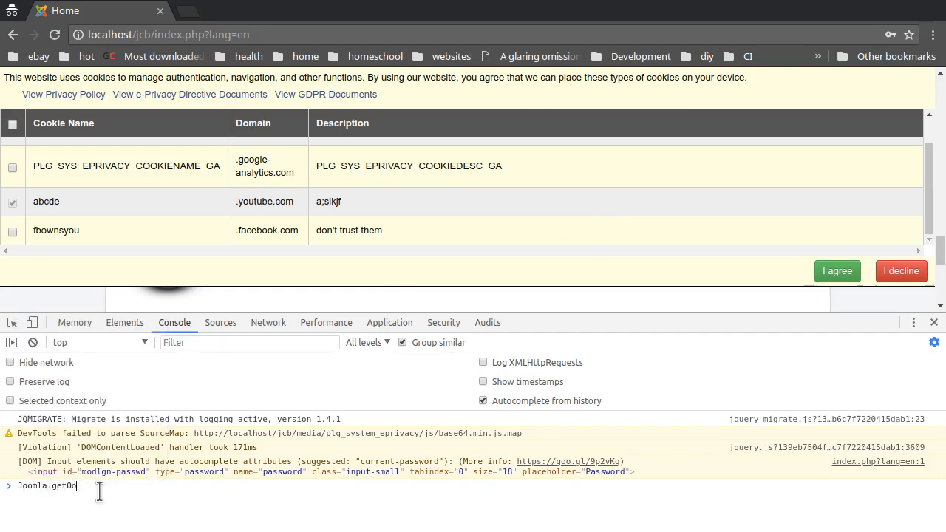
key(BackSpace)
text(ptions('plg_sys_eprivacy'))
key(Return)
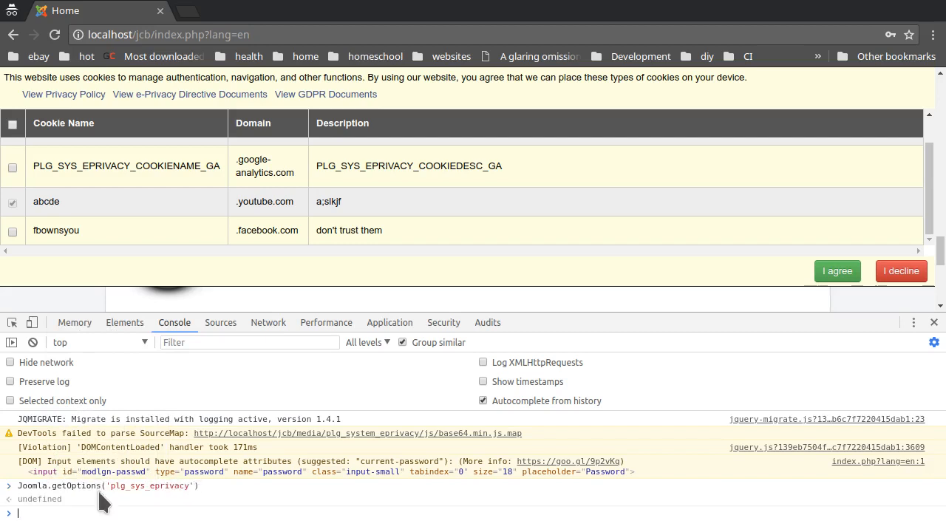
- Correct the console query's plugin name to plg_system_eprivacy and run it again
key(Up)
key(Left)
key(Left)
key(Left)
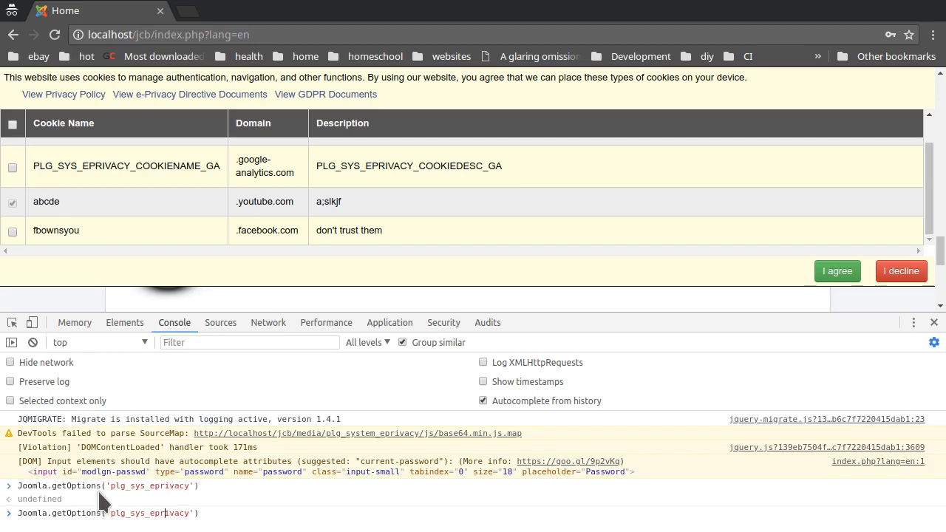
text(tem)
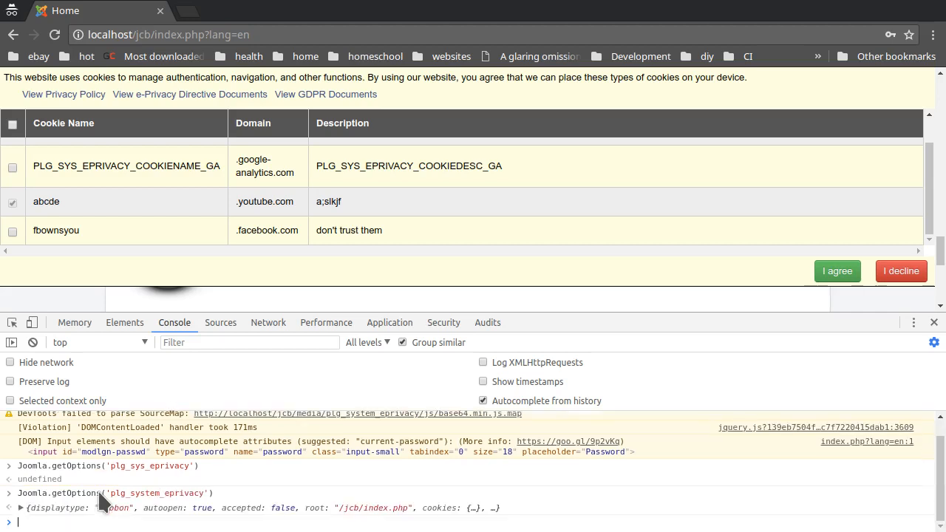
key(Return)
- Extend the console query to read the plugin's .cookies and .cookies.accepted options, and highlight the final command
key(Up)
text(.co)
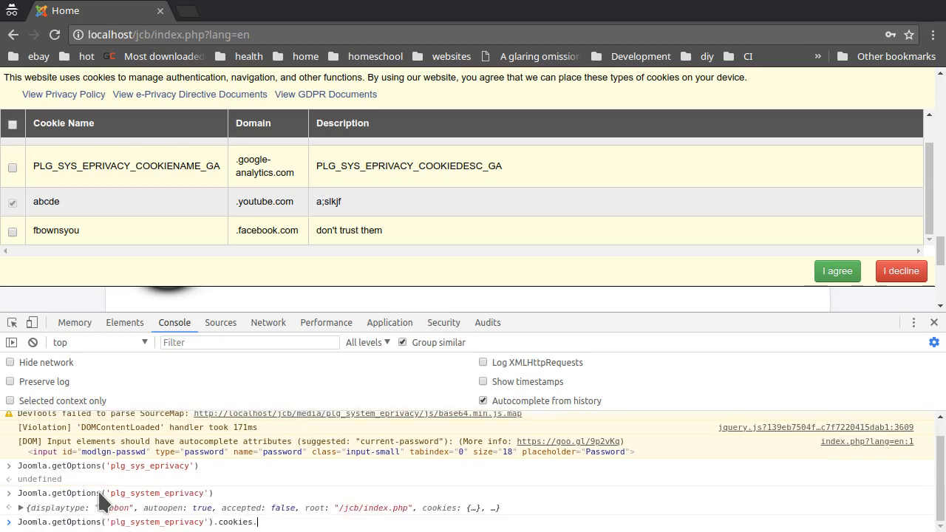
key(Return)
key(Up)
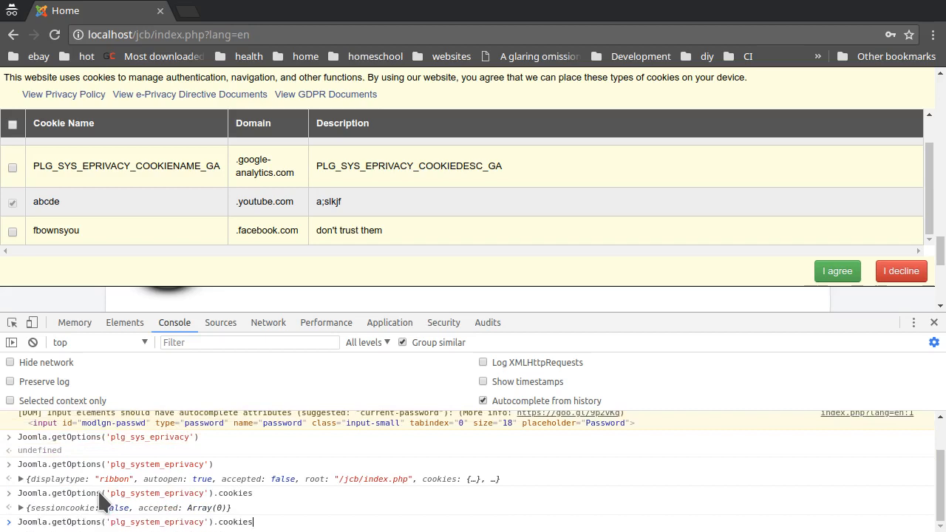
text(.accepted)
key(Return)
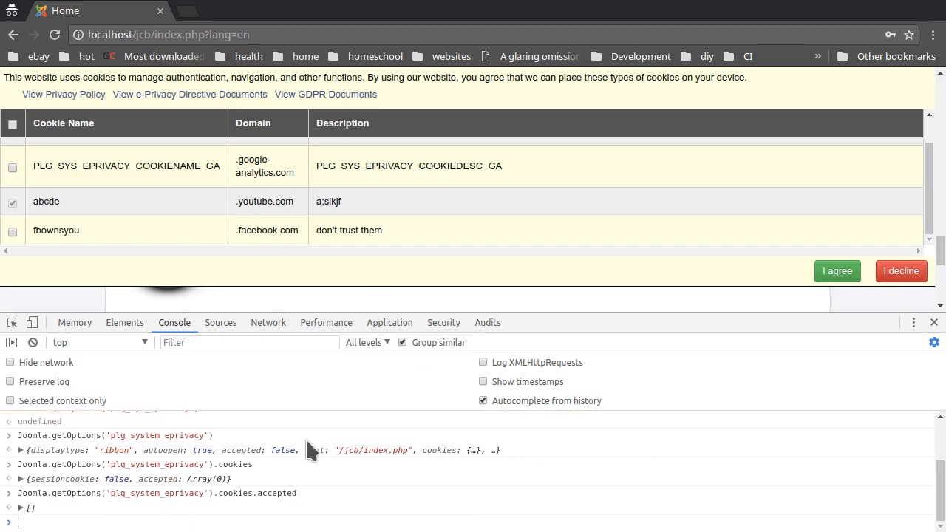
drag(298, 493, 16, 495)
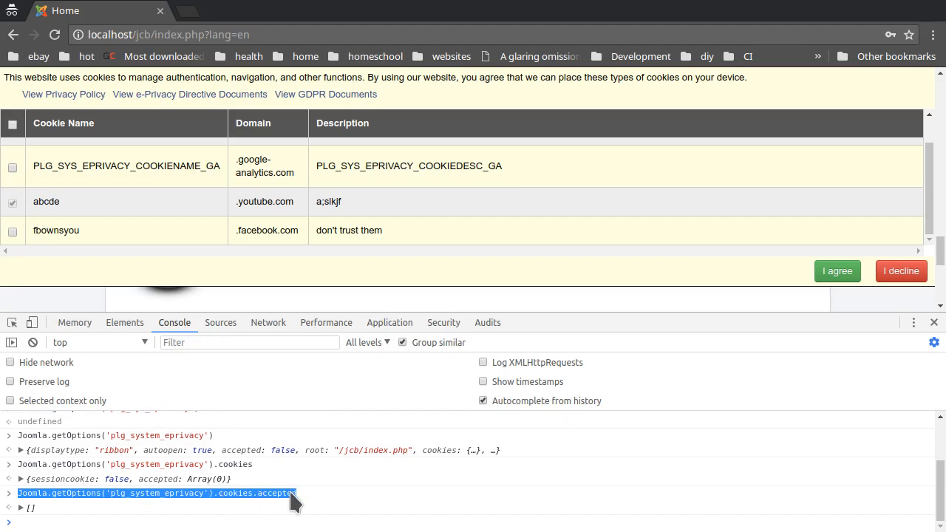
click(223, 516)
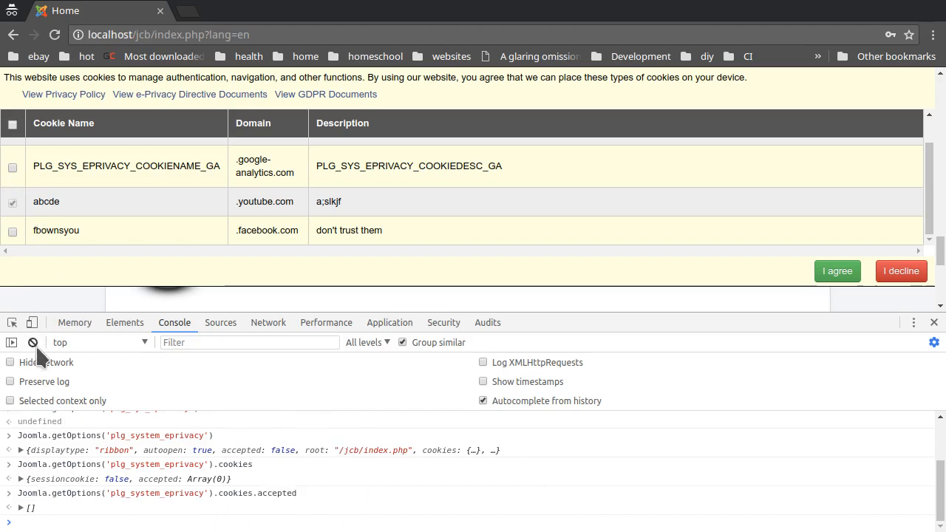
- Select the PLG_SYS_EPRIVACY_COOKIENAME_GA cookie in the ribbon and agree to the cookies
scroll(133, 183, up, 1)
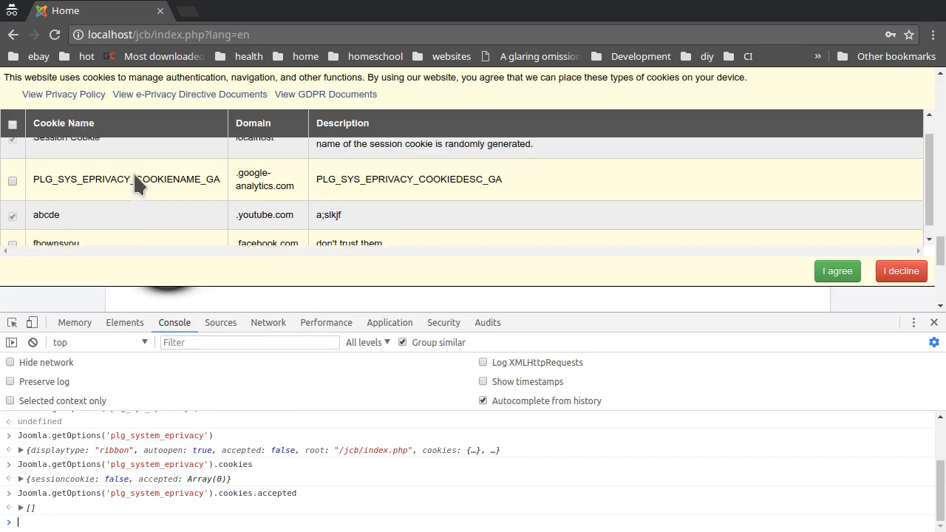
click(12, 202)
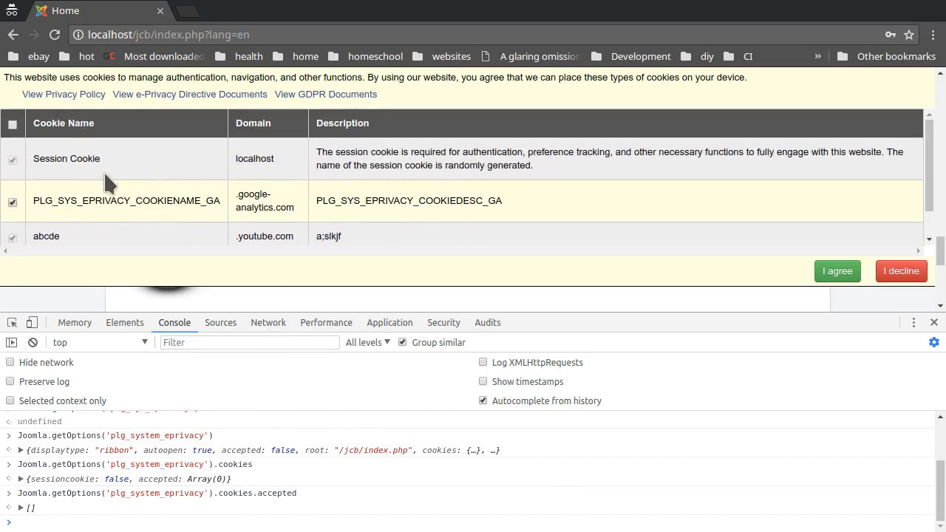
scroll(137, 203, down, 2)
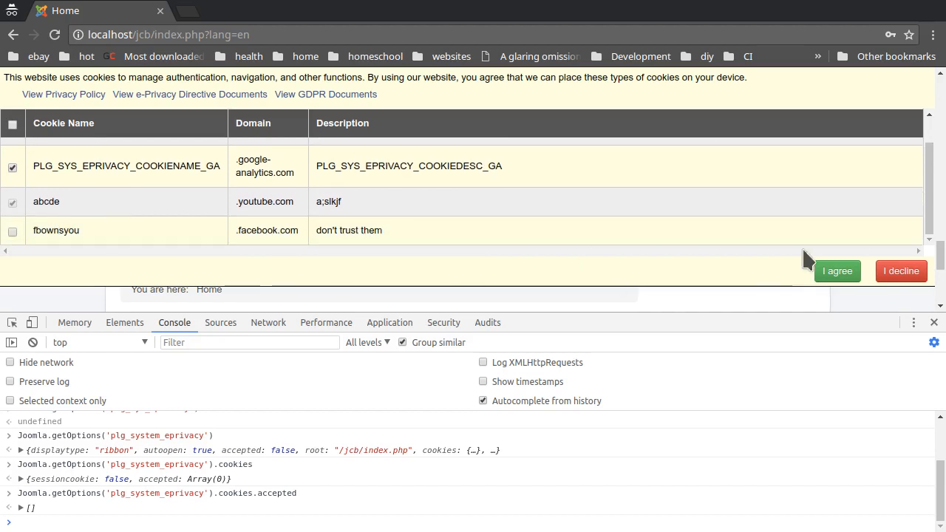
click(829, 272)
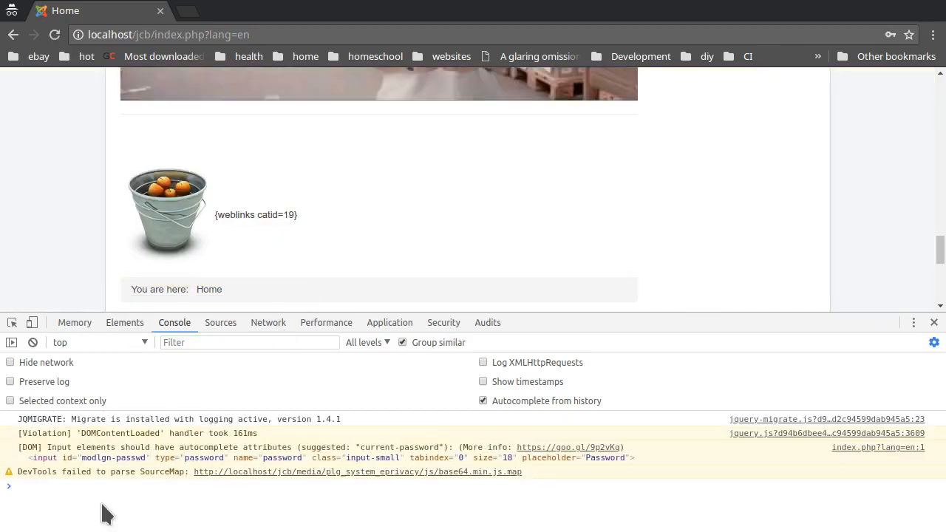
- Rerun the .cookies.accepted console query and look at the cookie consent controls at the page's foot
click(105, 514)
key(Up)
key(Return)
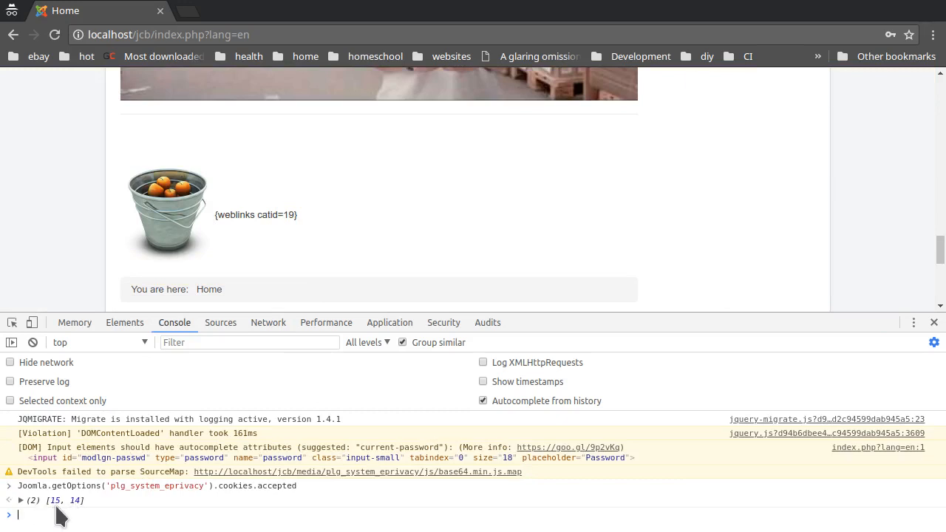
scroll(768, 214, down, 5)
scroll(783, 218, down, 3)
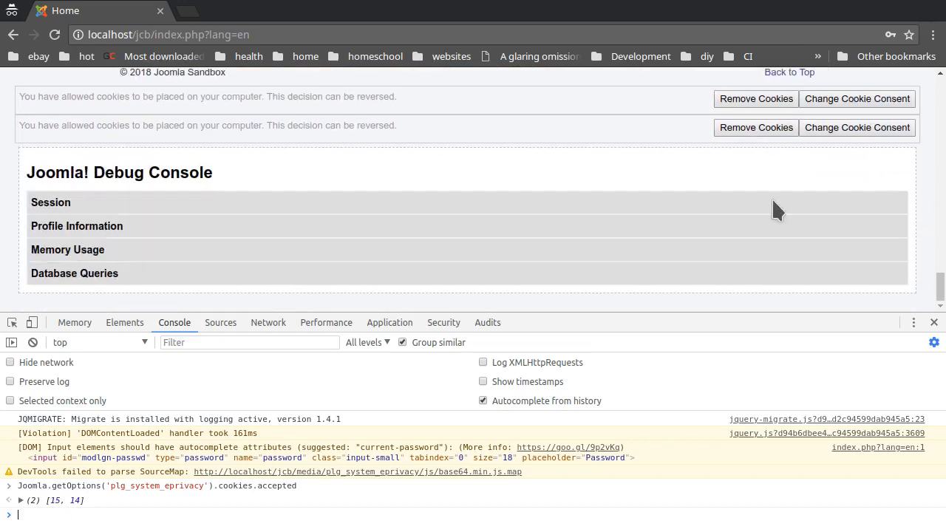
- Change the cookie consent from PLG_SYS_EPRIVACY_COOKIENAME_GA to fbownsyou, agree, and rerun the .cookies.accepted console query
scroll(790, 244, up, 2)
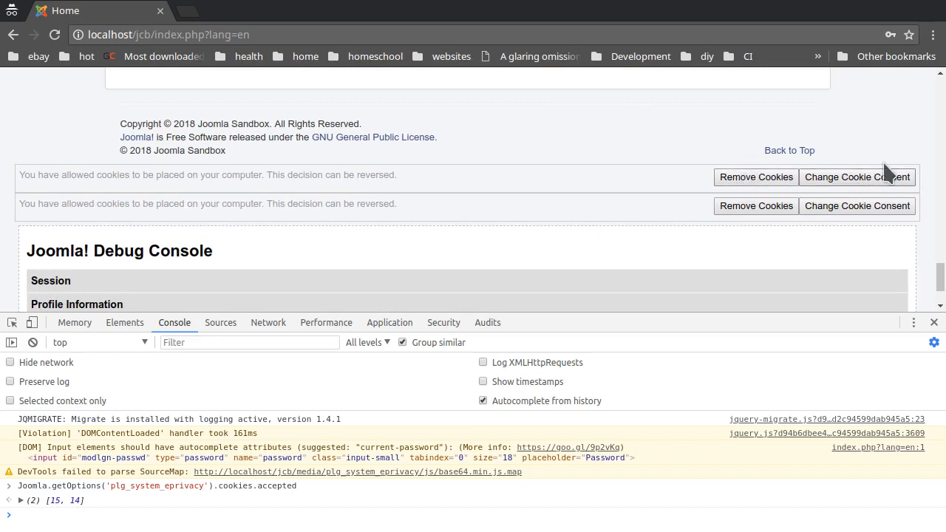
click(844, 183)
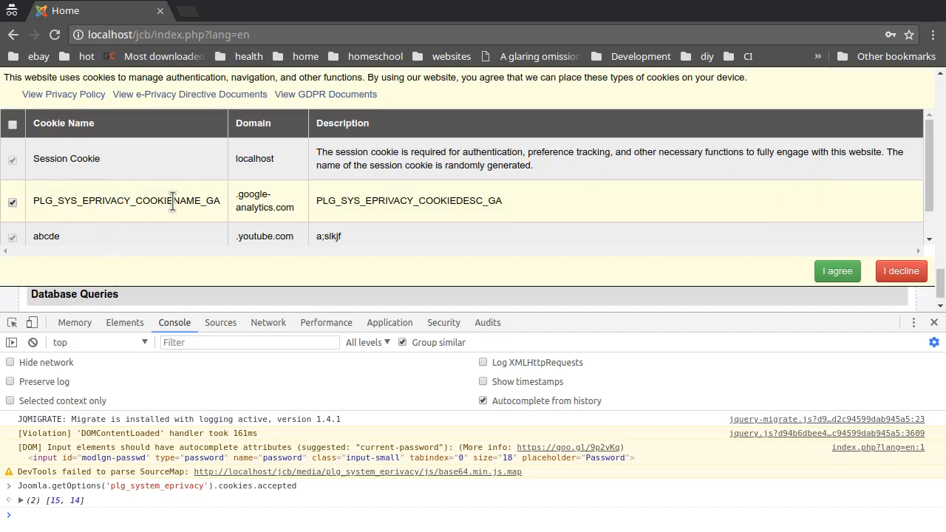
scroll(125, 205, down, 1)
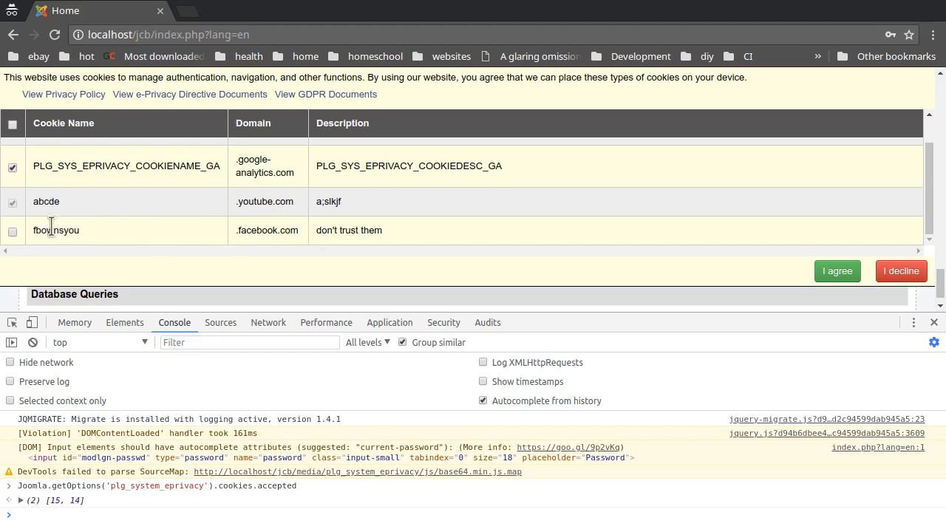
click(11, 165)
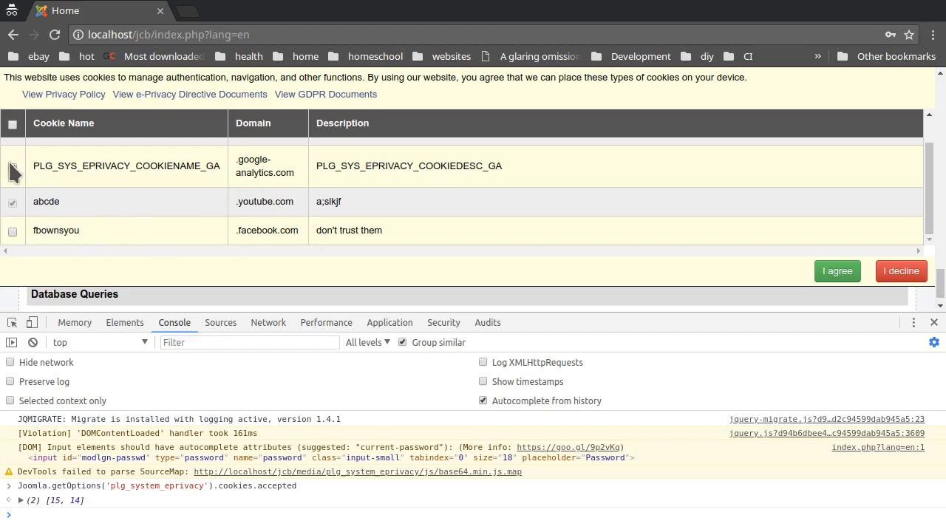
click(12, 232)
click(820, 272)
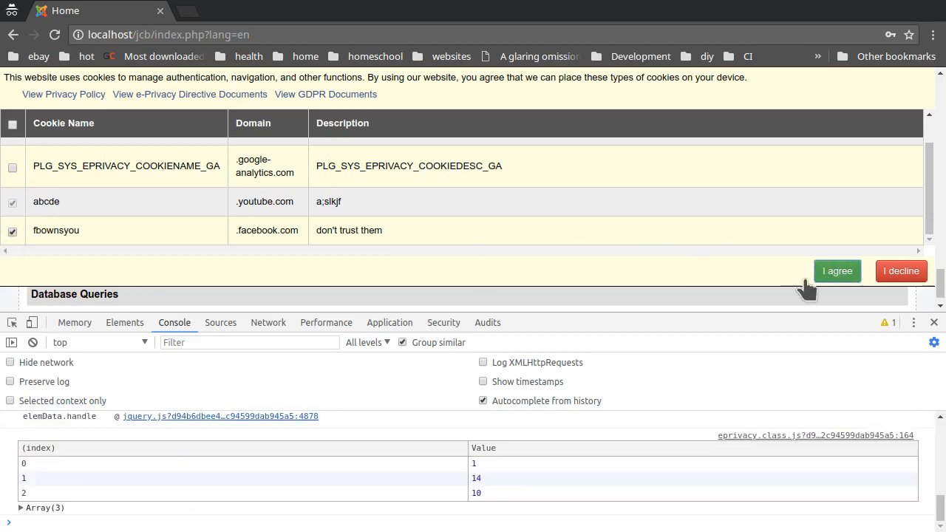
text(Joomla.getOptions('plg_system_eprivacy').cookies.accepted)
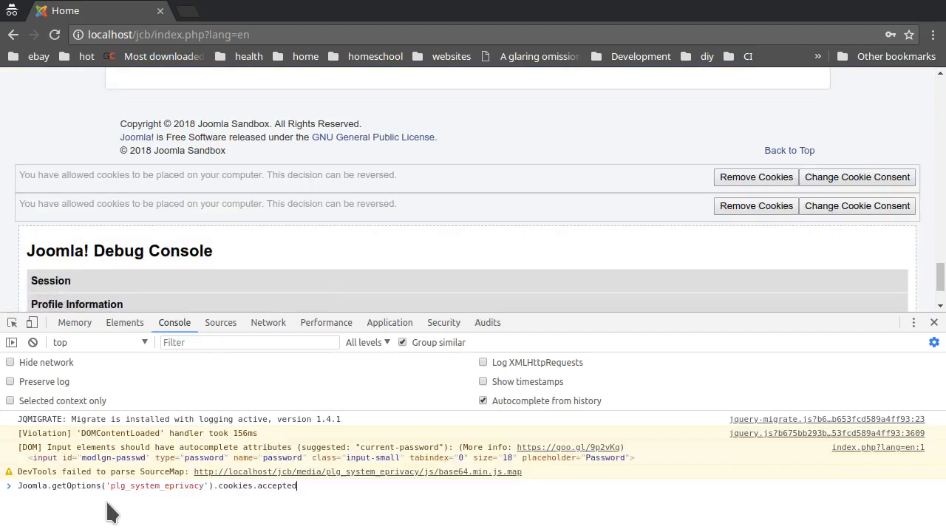
key(Return)
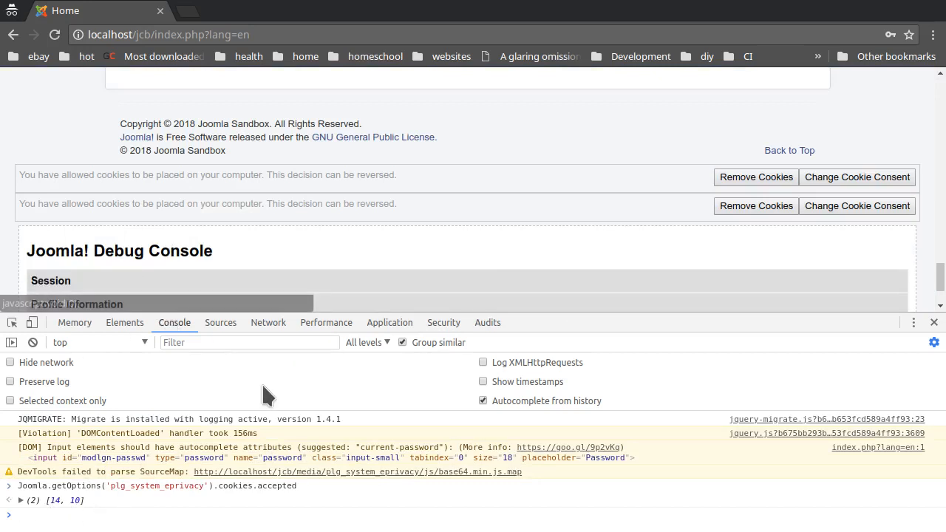
- Reopen the cookie consent ribbon, decline the cookies and confirm disabling and removing them
click(842, 185)
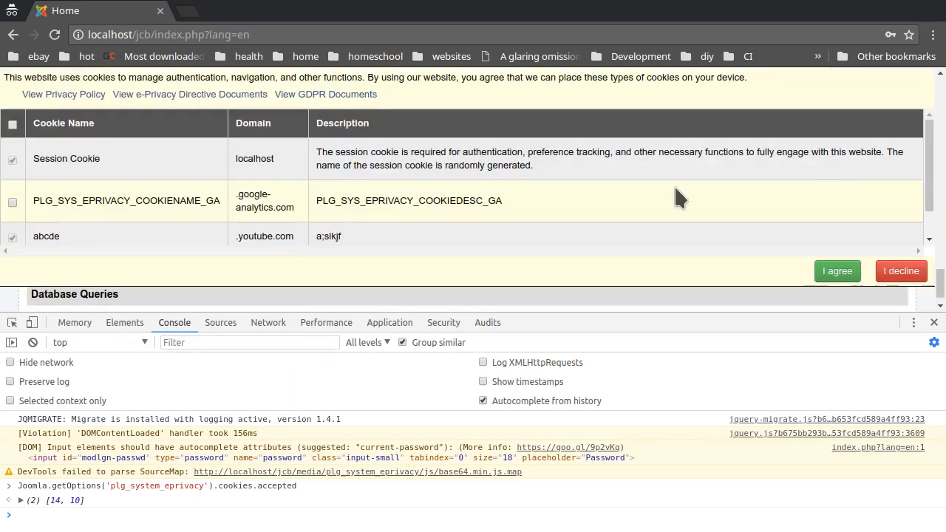
click(902, 274)
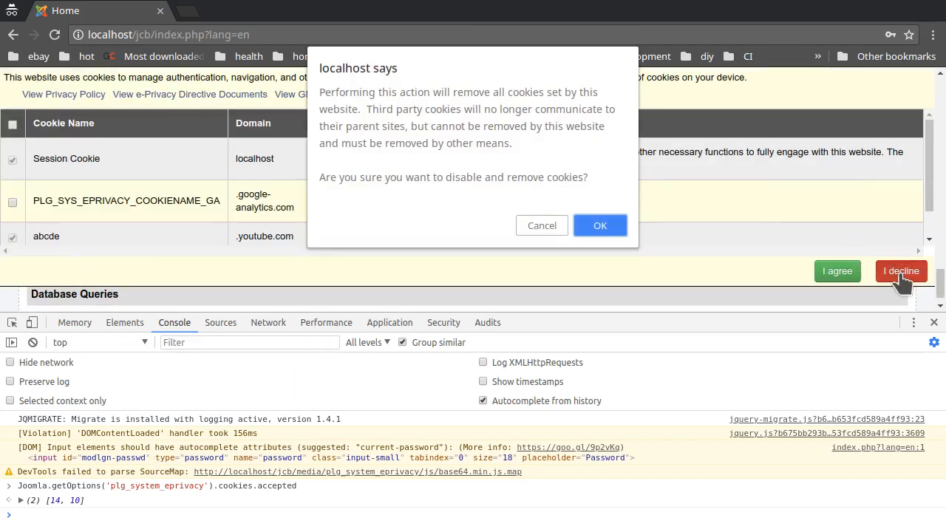
click(599, 226)
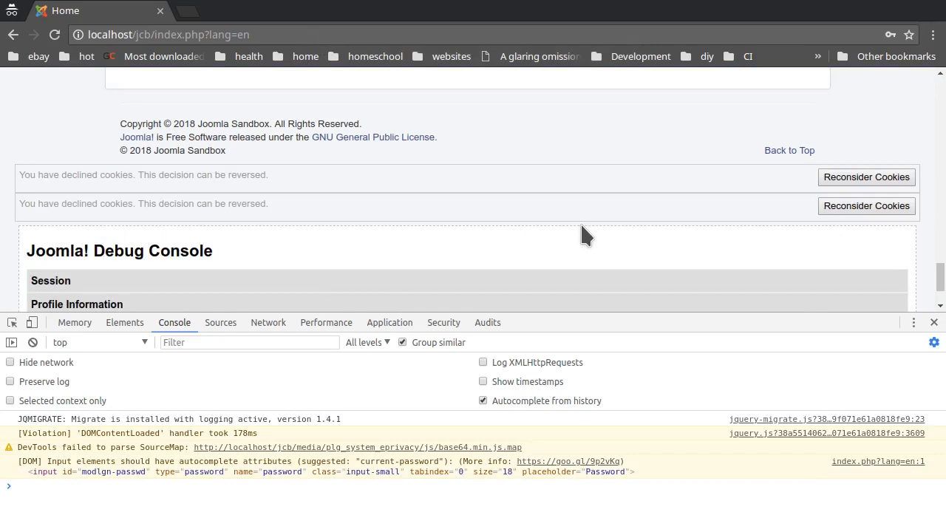
click(202, 498)
text(Joomla.getOptions('plg_system_eprivacy').cookies.accepted)
key(Return)
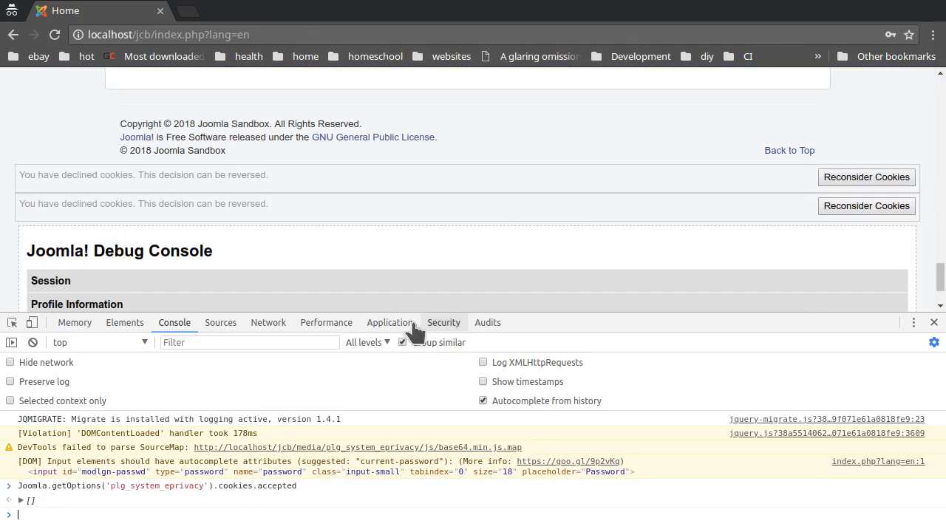
click(385, 323)
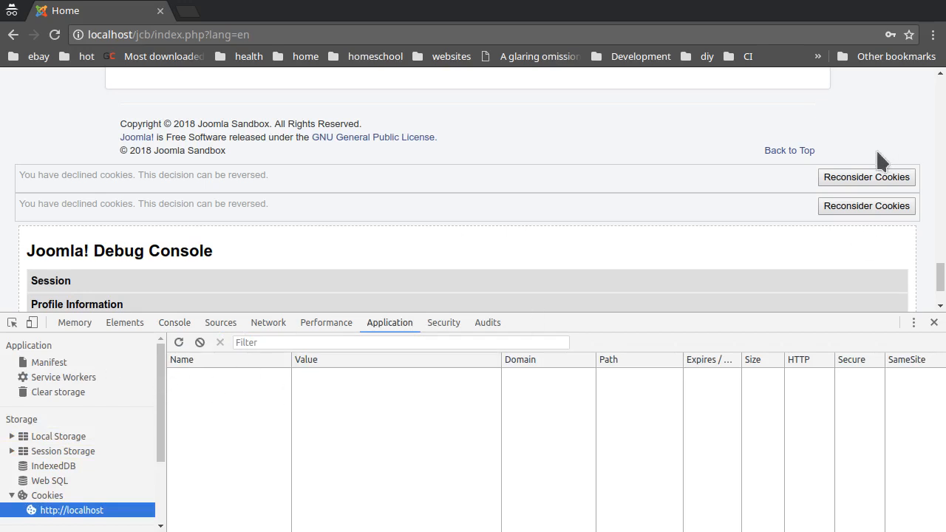
- Reconsider the declined cookies and examine the consent table, highlighting the .youtube.com domain of the required abcde cookie
click(858, 177)
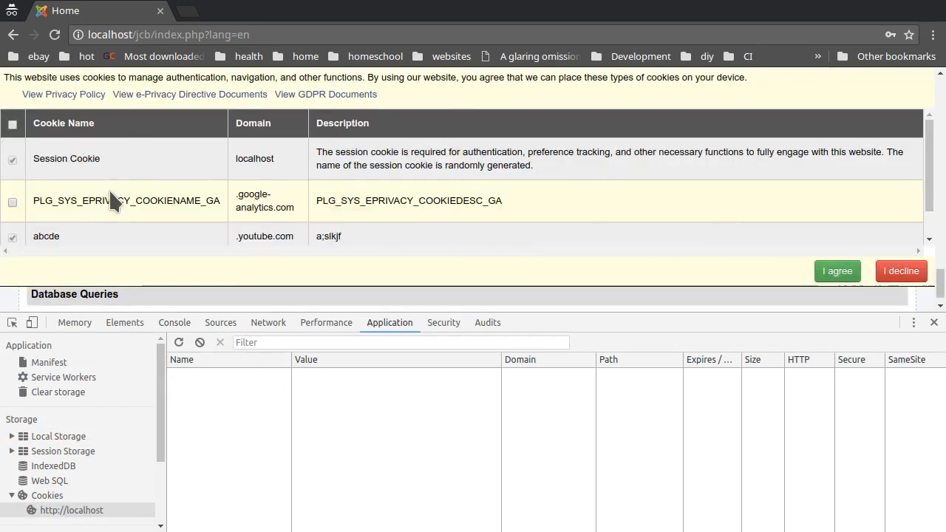
scroll(74, 198, down, 1)
scroll(53, 190, up, 1)
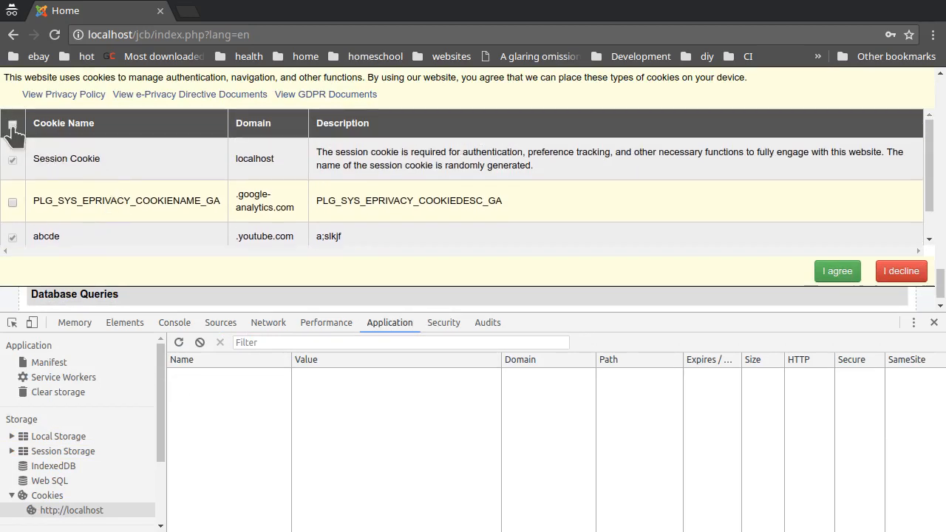
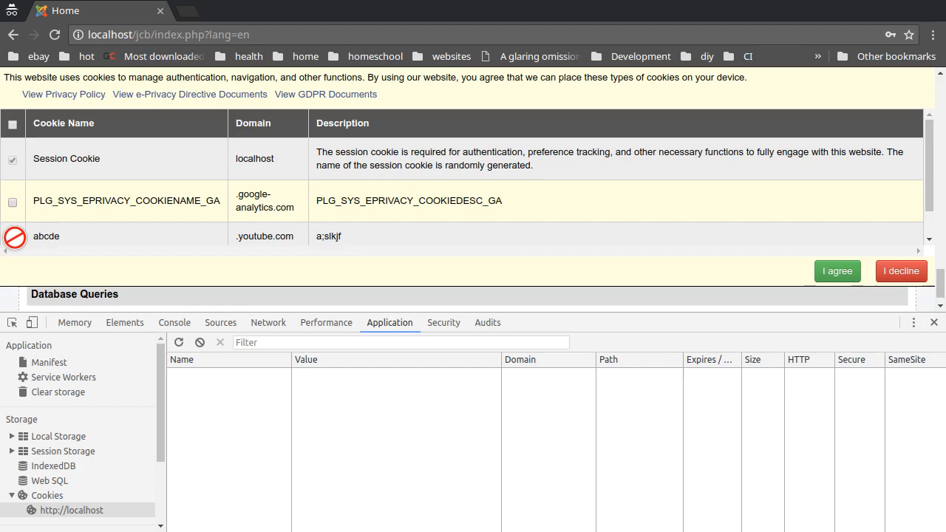
double_click(257, 235)
click(257, 235)
double_click(257, 235)
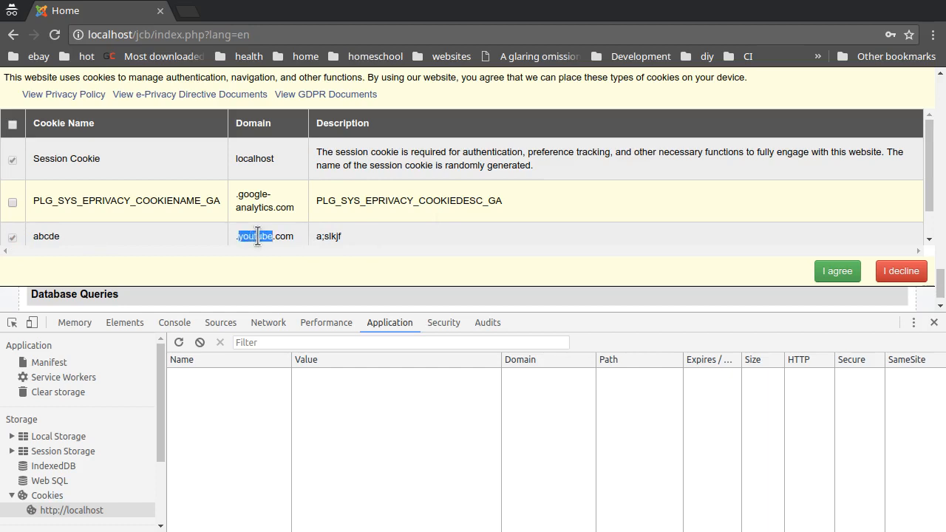
triple_click(268, 235)
click(267, 235)
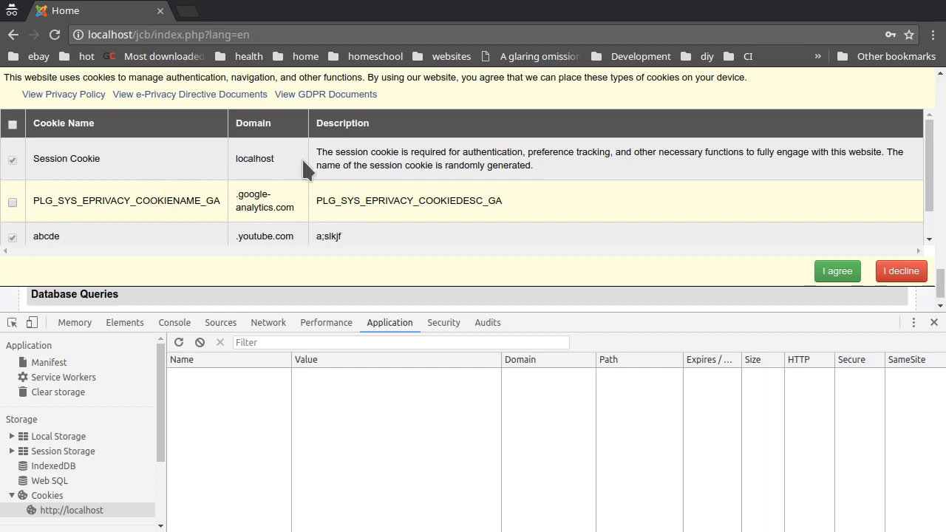
- Try out the select-all checkbox in the cookie table, leave all cookies selected and agree to them
click(13, 127)
scroll(137, 191, down, 1)
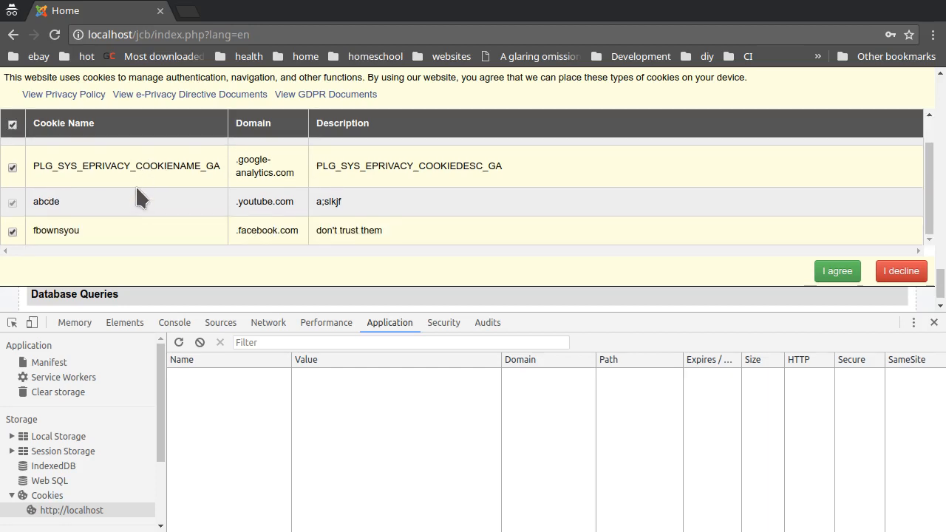
scroll(137, 190, up, 1)
scroll(137, 189, down, 1)
click(12, 125)
click(12, 126)
click(12, 126)
click(12, 126)
click(12, 126)
click(12, 126)
click(838, 271)
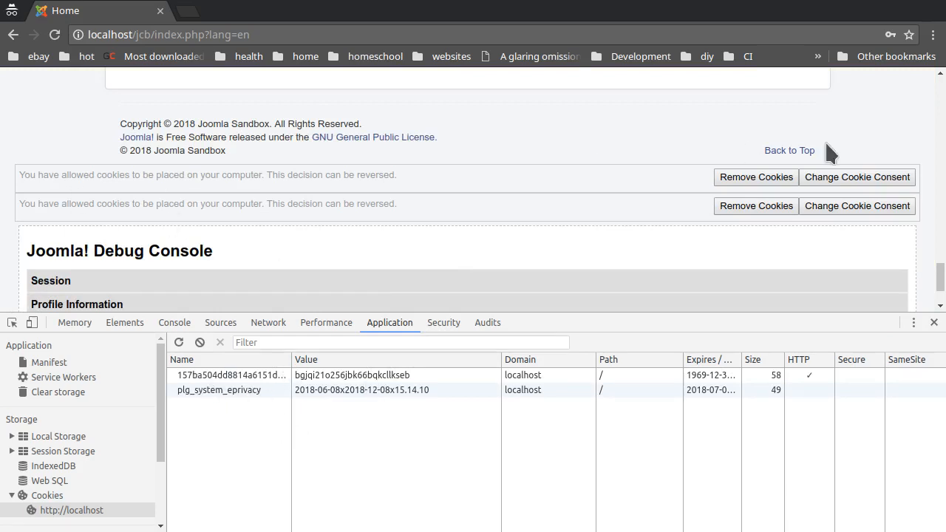
- Remove the accepted cookies, then reconsider and agree with only the optional PLG_SYS_EPRIVACY_COOKIENAME_GA cookie selected
click(765, 176)
click(605, 225)
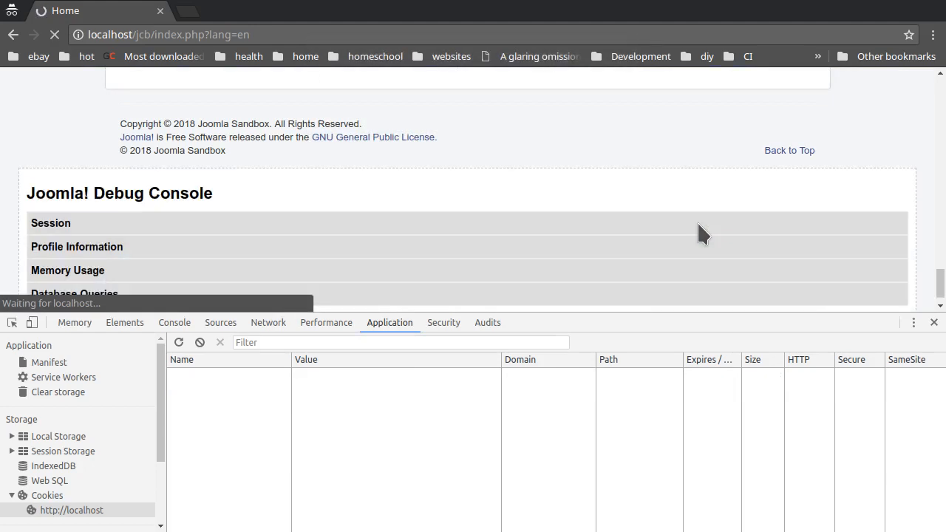
click(865, 175)
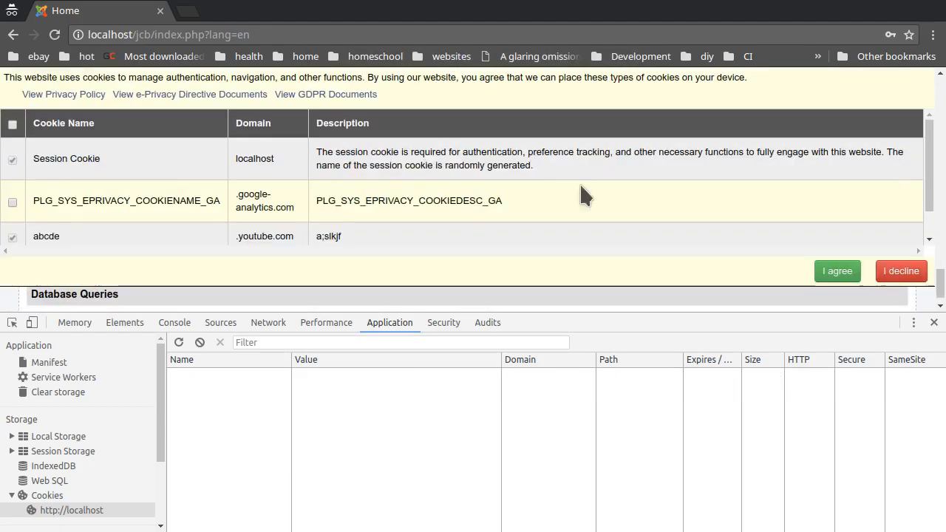
click(11, 201)
click(836, 271)
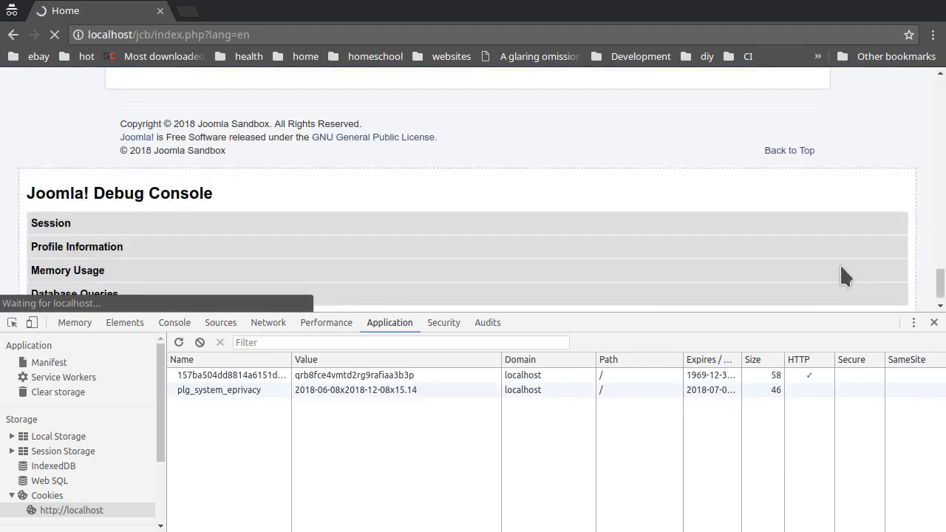
- Change the cookie consent to also include the fbownsyou cookie and agree
click(875, 178)
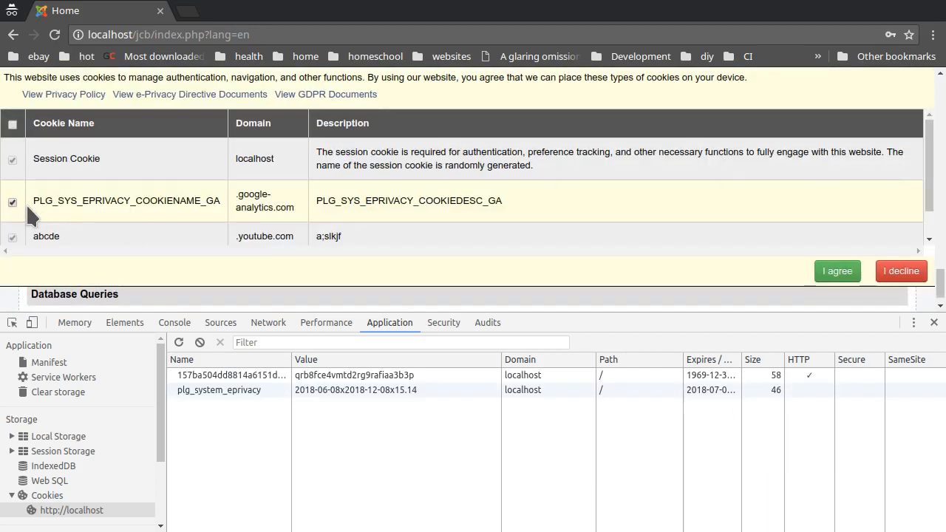
scroll(16, 212, down, 1)
click(12, 232)
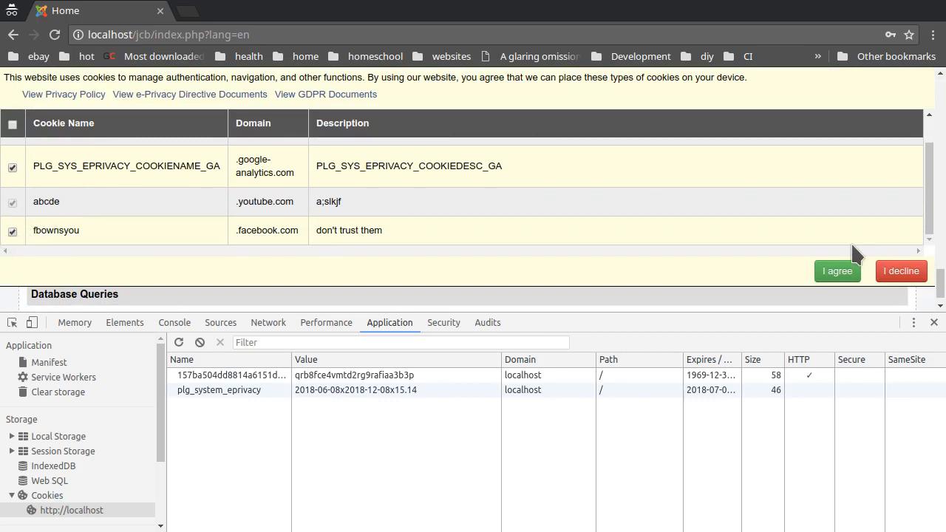
click(843, 271)
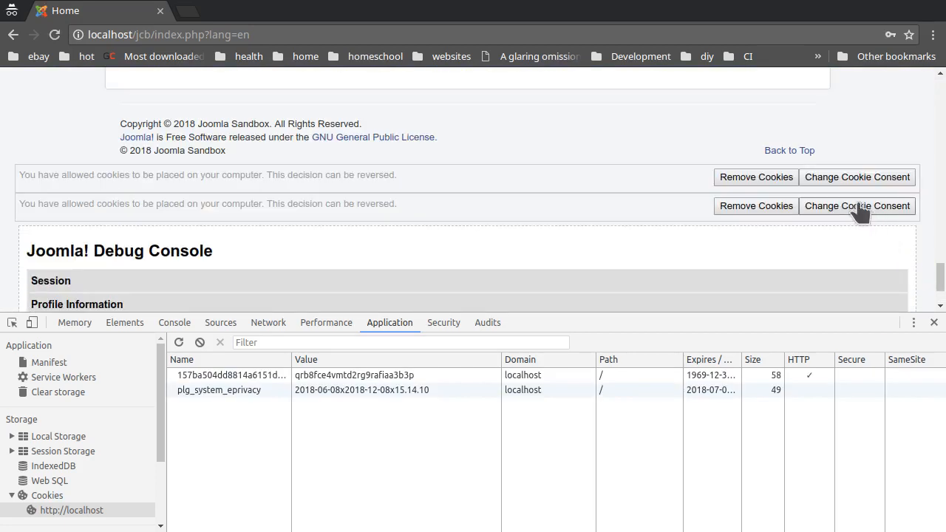
- Return to the console and rerun the .cookies.accepted query for plg_system_eprivacy
click(174, 322)
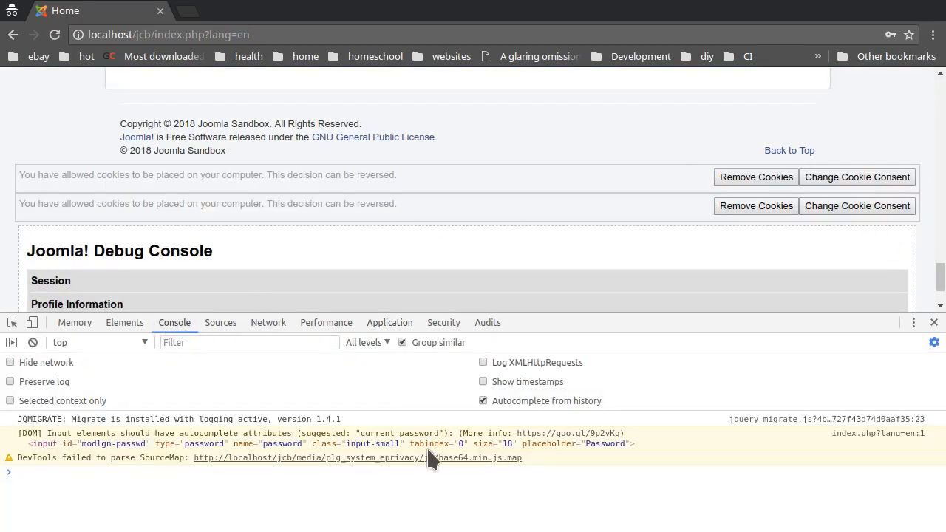
key(Up)
key(Return)
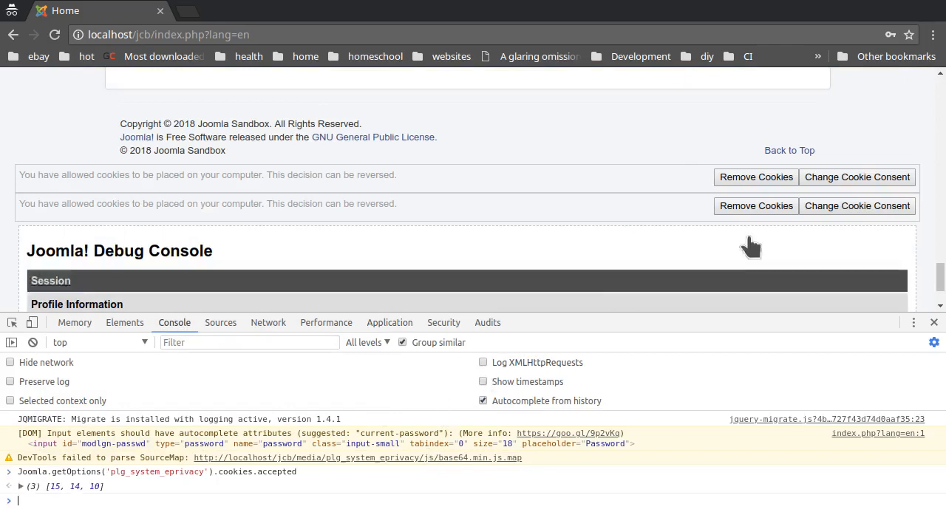
- Withdraw consent for PLG_SYS_EPRIVACY_COOKIENAME_GA, agree to the remaining cookies, and query the accepted cookies in the console again
click(850, 181)
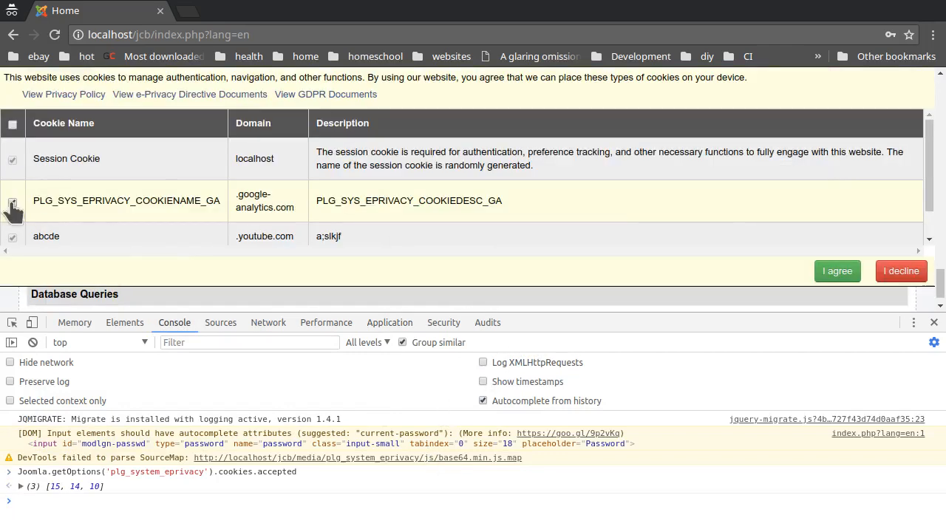
click(838, 272)
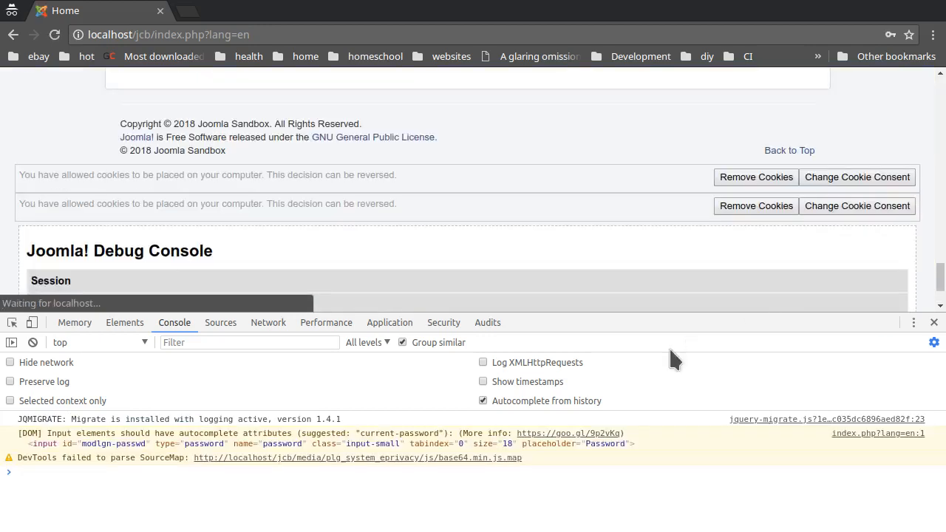
click(506, 471)
key(Up)
key(Return)
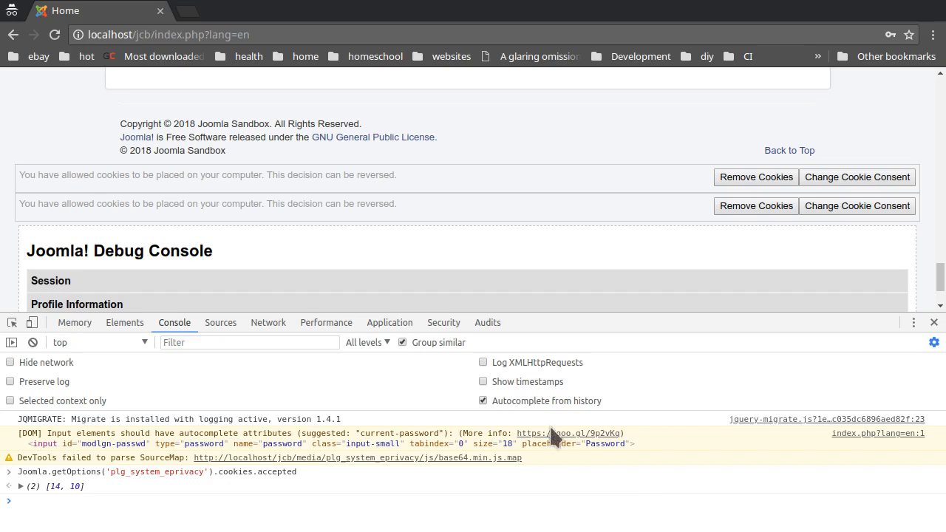
click(392, 322)
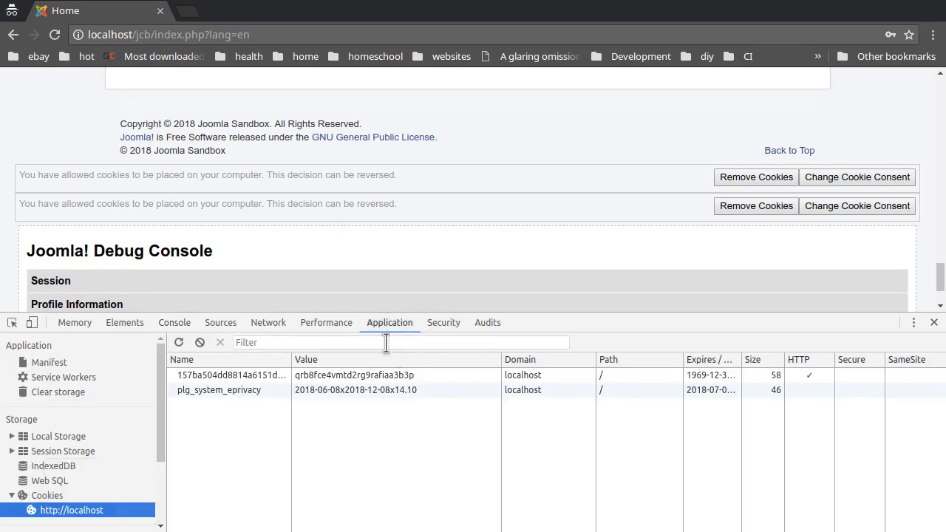
click(399, 391)
double_click(406, 391)
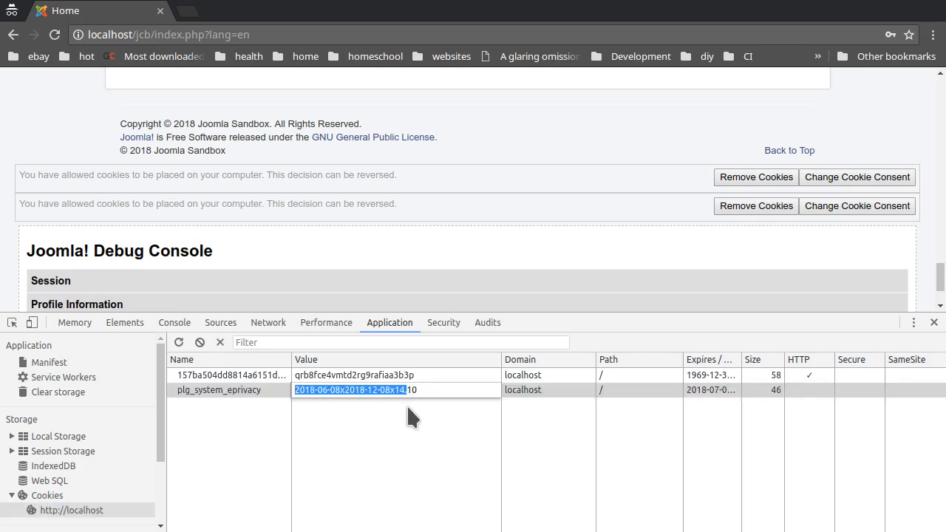
click(418, 390)
key(Return)
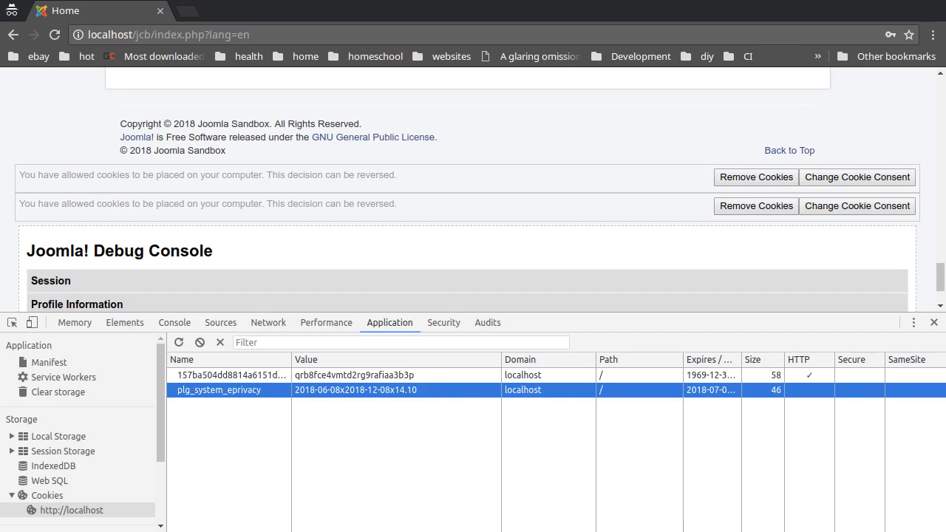
- Switch to the NetBeans code editor and place the cursor in the matchACL function of helper.php
key(alt+Tab)
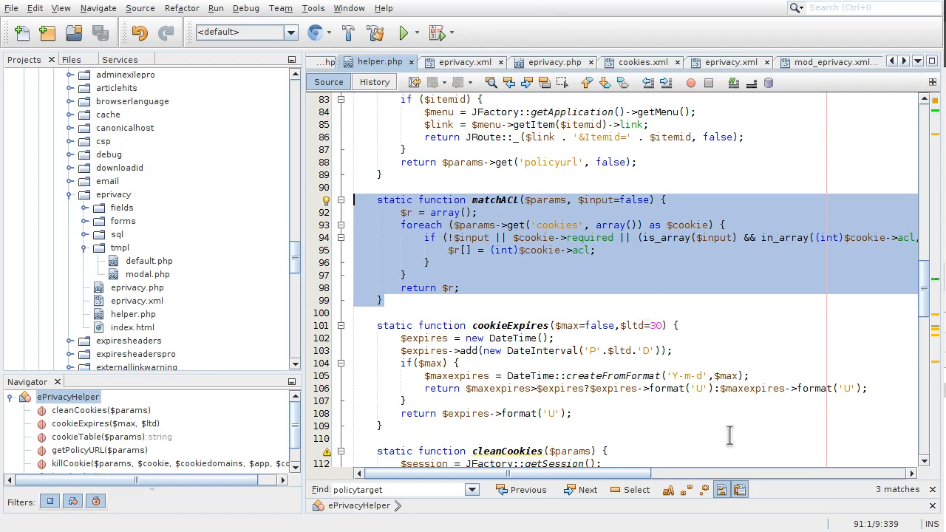
click(603, 281)
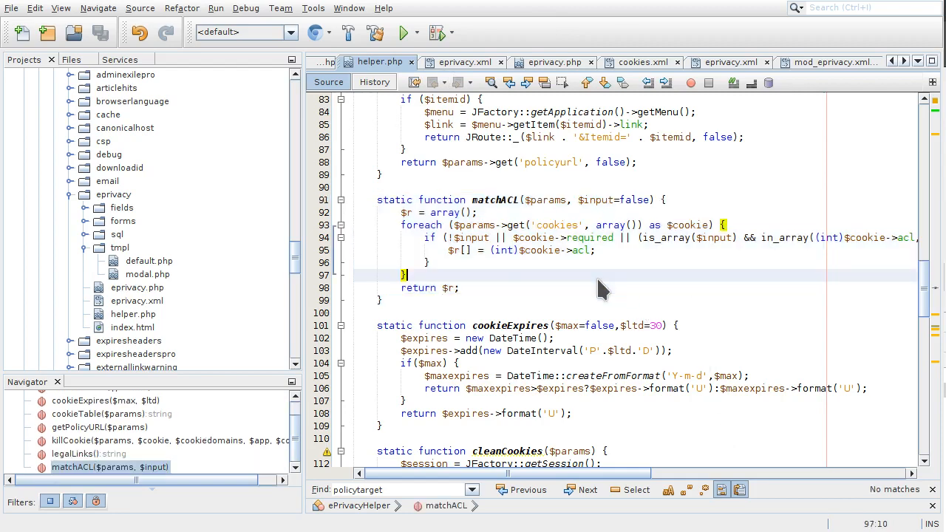
- Highlight the $input check and the $cookie->required condition in the if statement on line 94 of matchACL
click(399, 299)
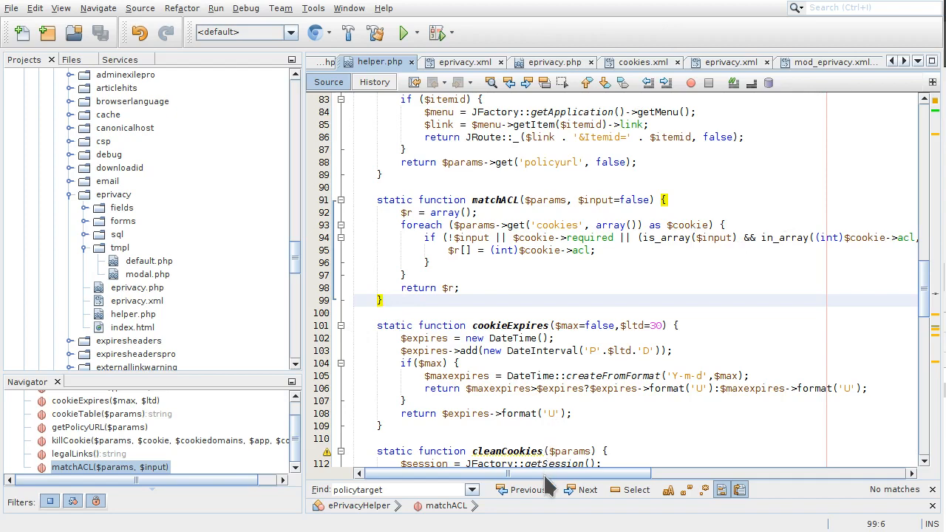
drag(545, 477, 574, 480)
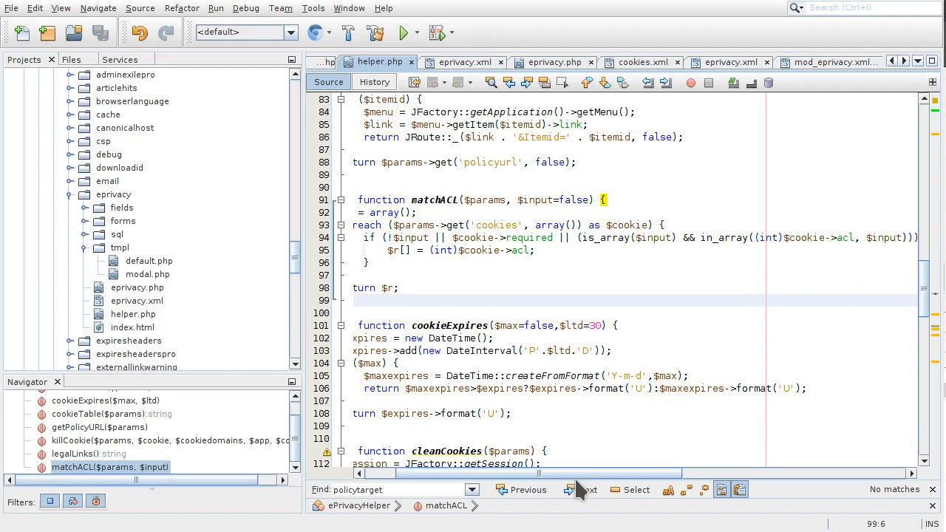
click(418, 238)
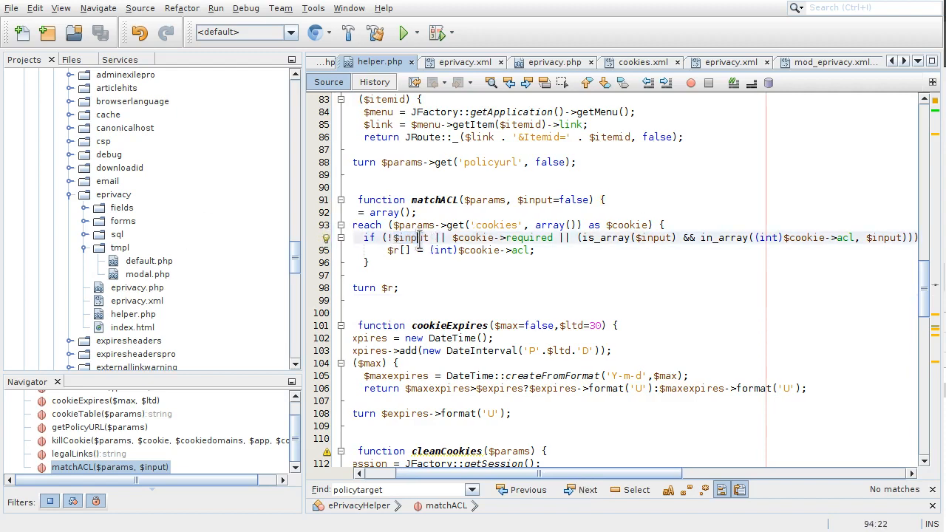
double_click(419, 238)
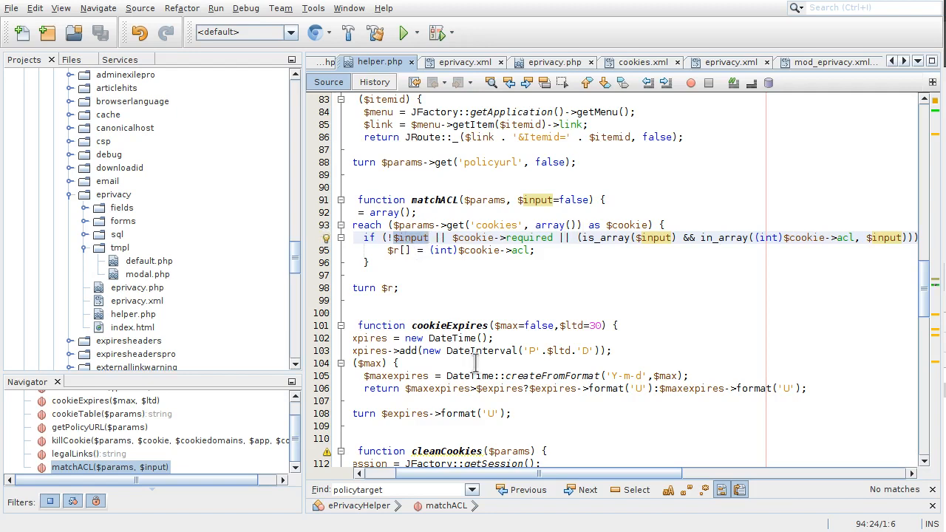
click(474, 237)
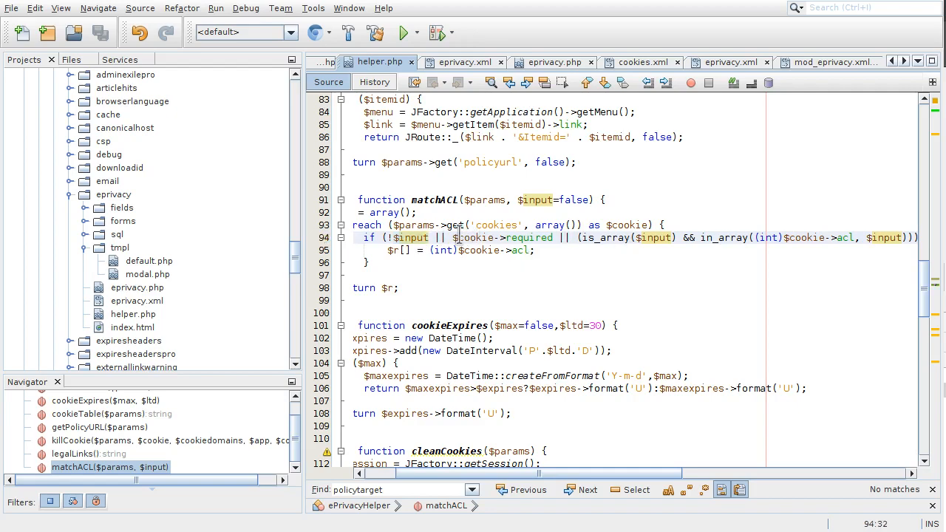
drag(453, 237, 554, 238)
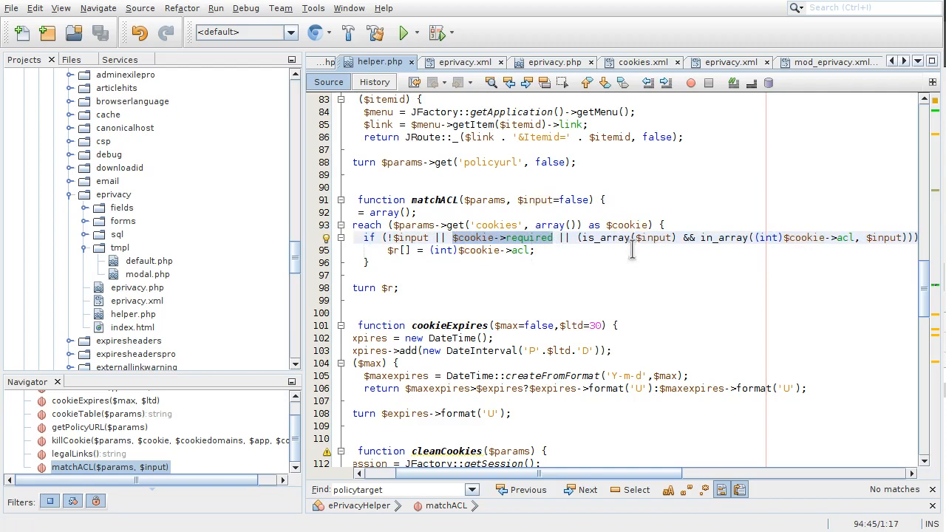
- Highlight the in_array check on line 94, followed by its $input and $cookie->acl arguments
drag(511, 474, 580, 475)
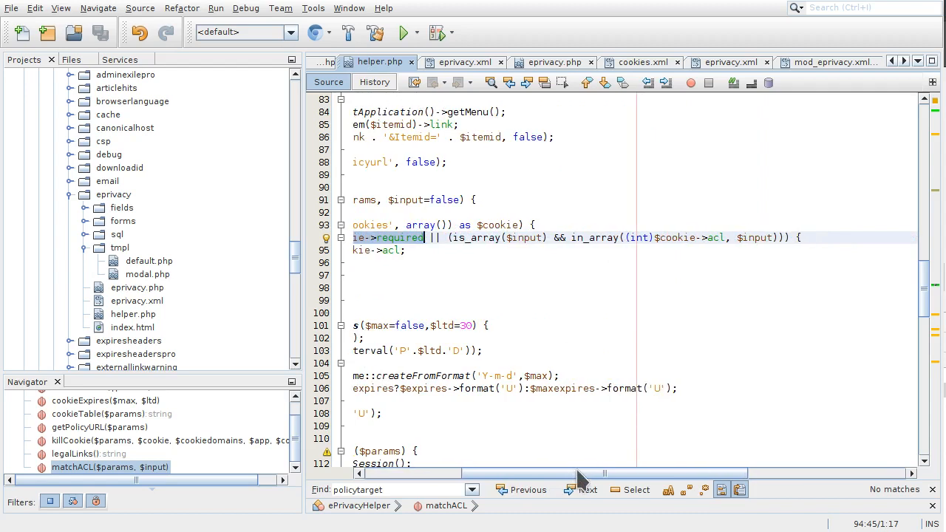
drag(449, 237, 774, 237)
click(608, 237)
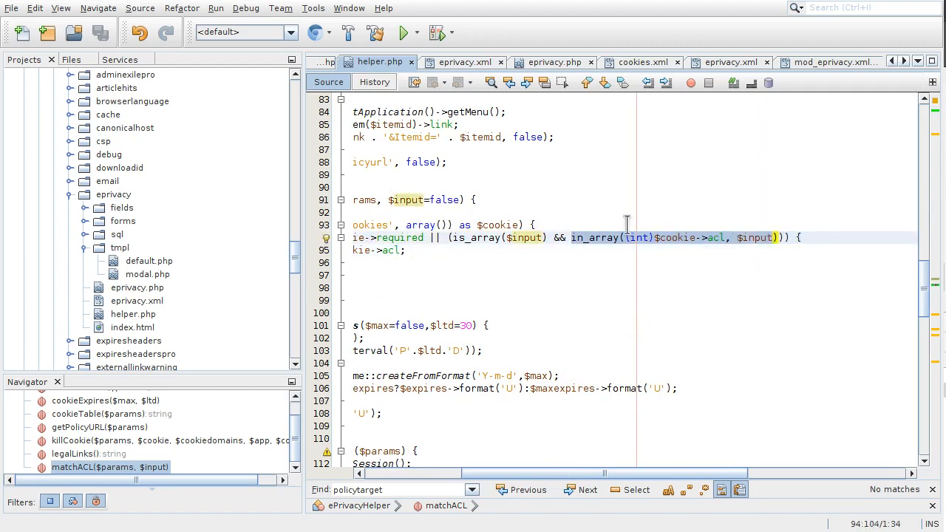
click(743, 239)
double_click(745, 238)
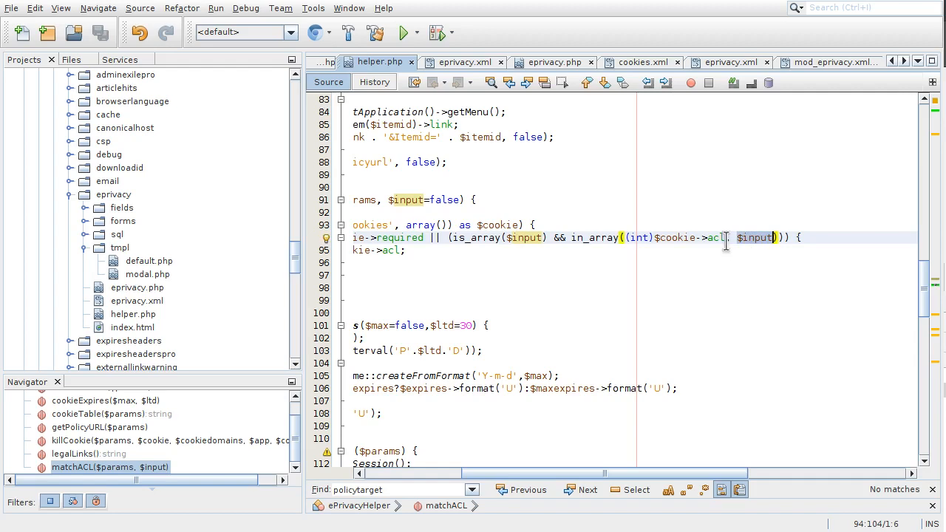
drag(652, 237, 725, 240)
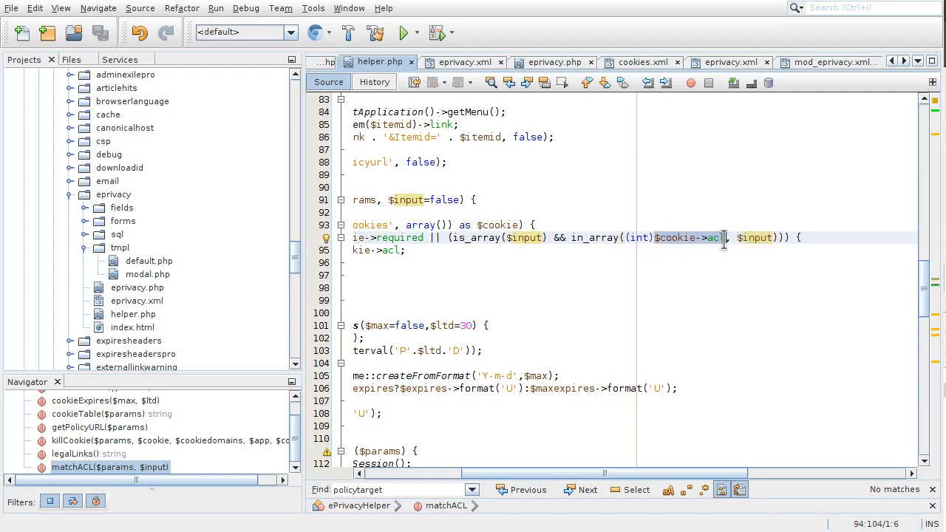
- Highlight the $r[] = (int)$cookie->acl; assignment on line 95 of matchACL
click(718, 264)
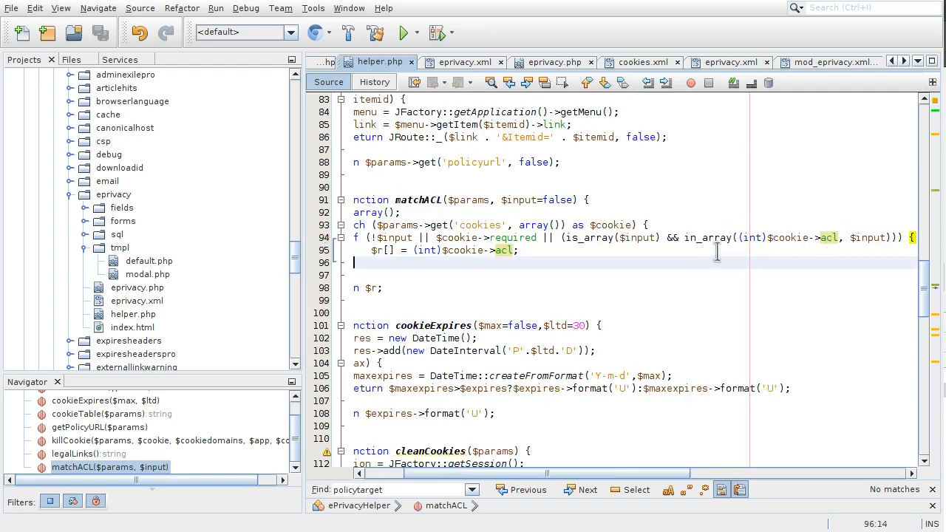
drag(374, 251, 521, 252)
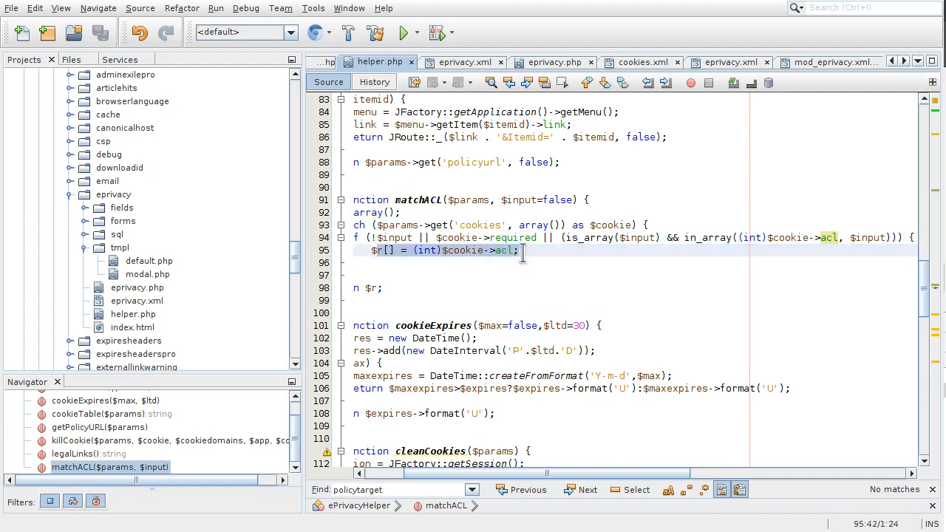
drag(517, 474, 473, 474)
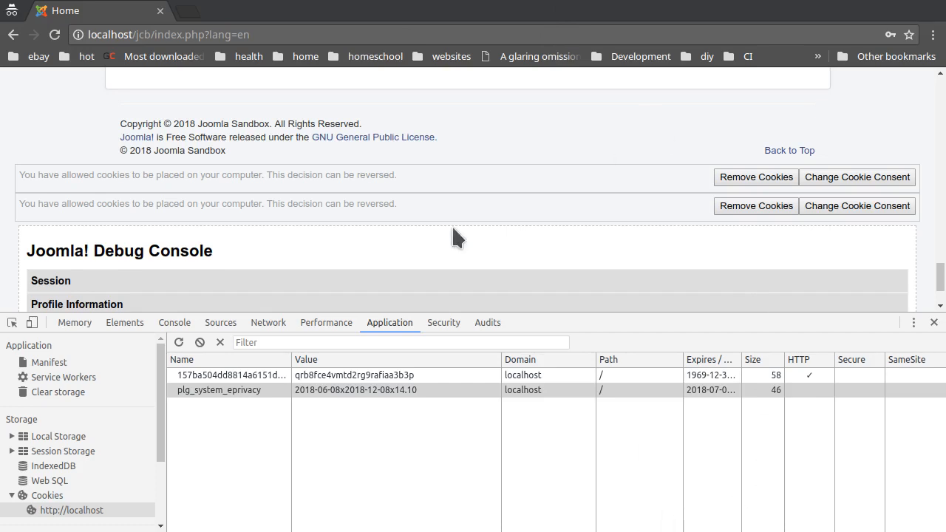
- Switch to the browser and look over the Joomla Home page, including the cookie consent bars below its footer
scroll(494, 198, up, 10)
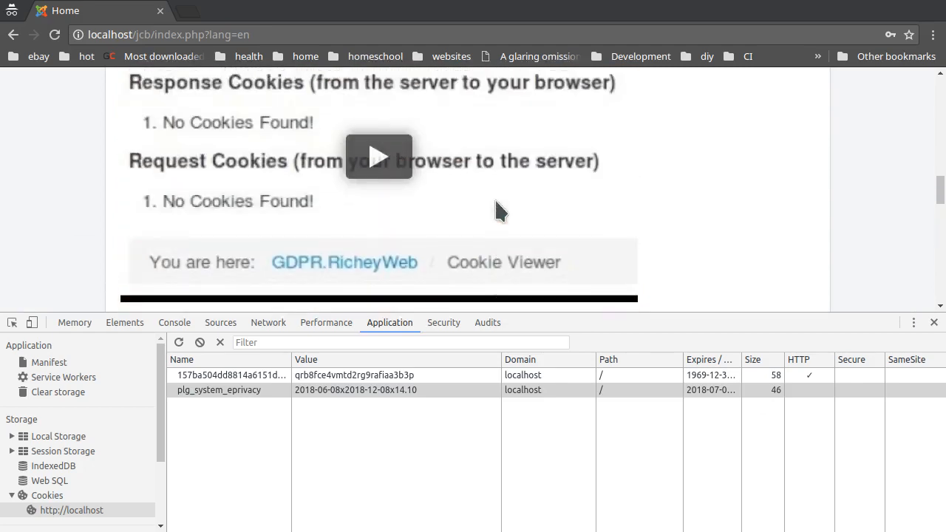
scroll(495, 200, up, 6)
scroll(500, 200, down, 10)
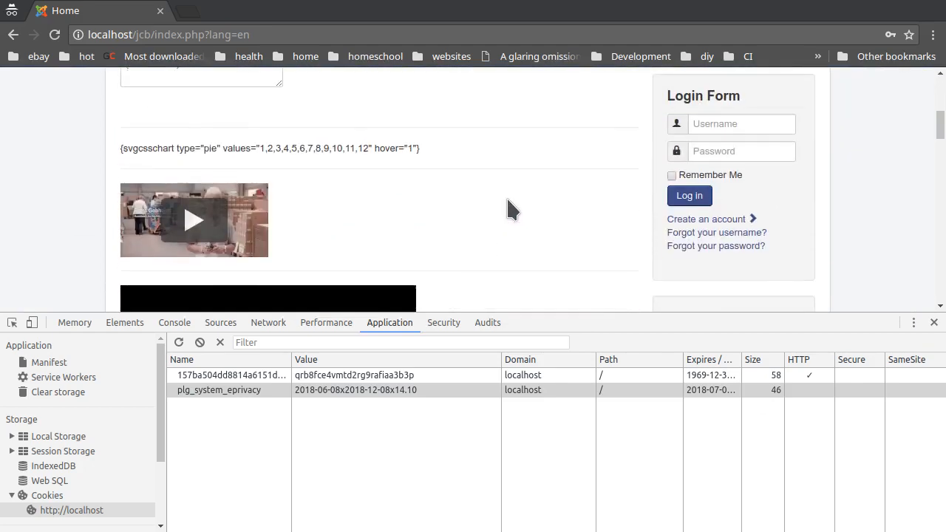
scroll(507, 210, down, 10)
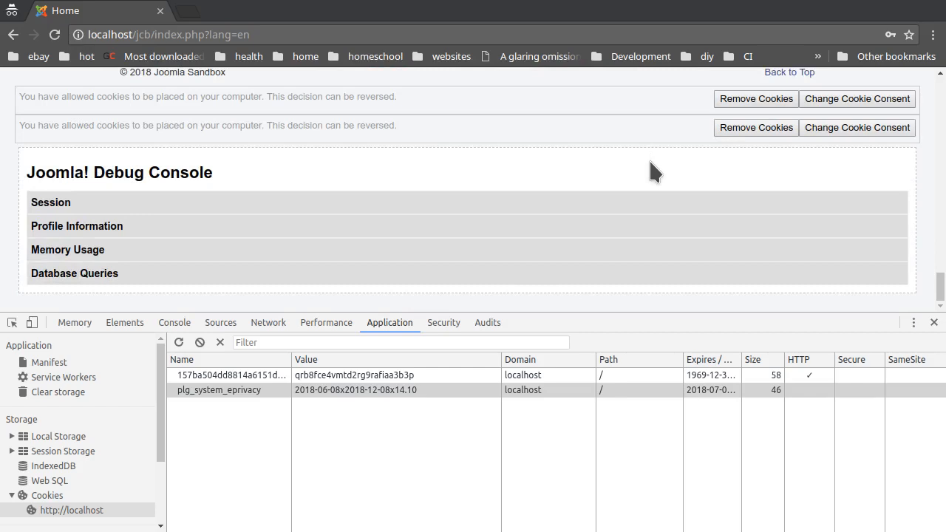
scroll(650, 170, up, 4)
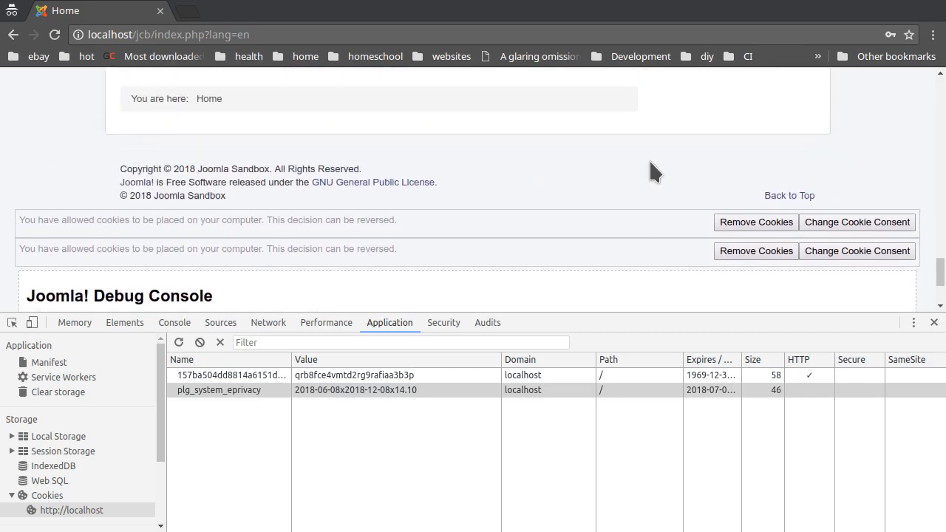